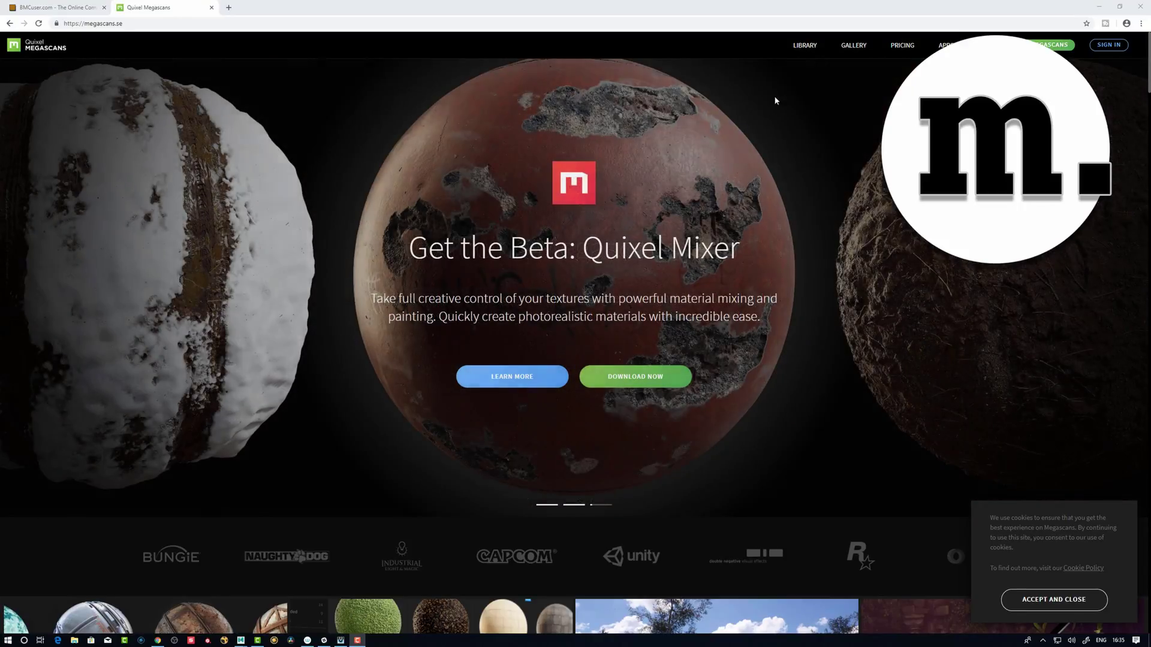
Step: Browse the latest scanned assets in the Megascans online library
left_click(805, 48)
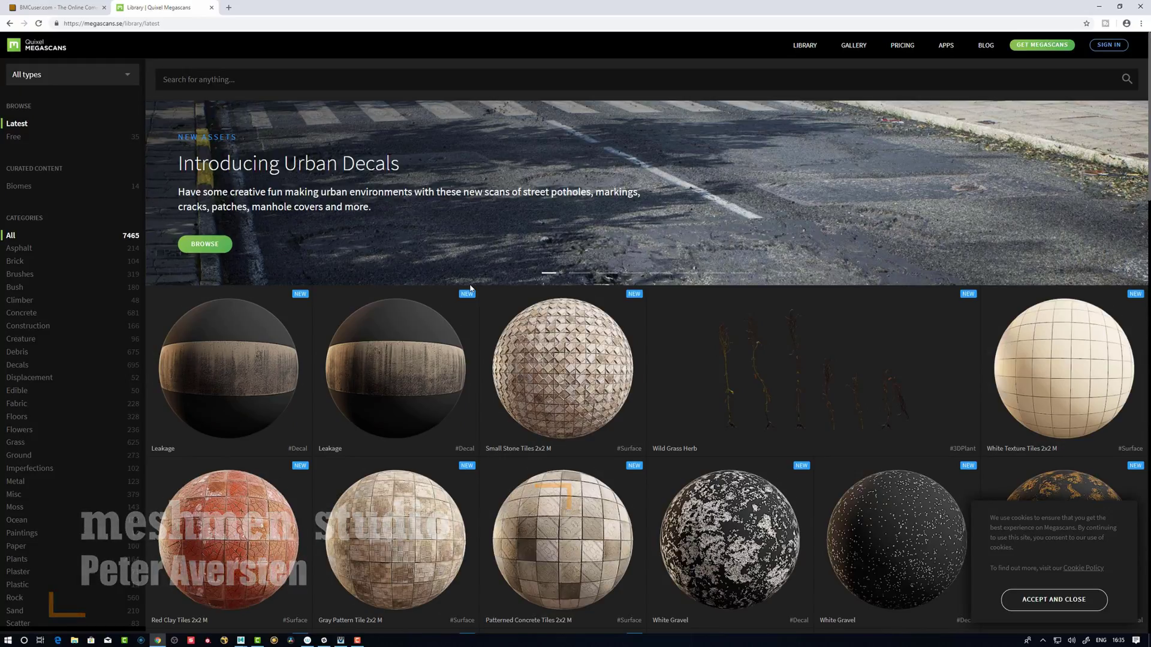
scroll(470, 289, "down", 8)
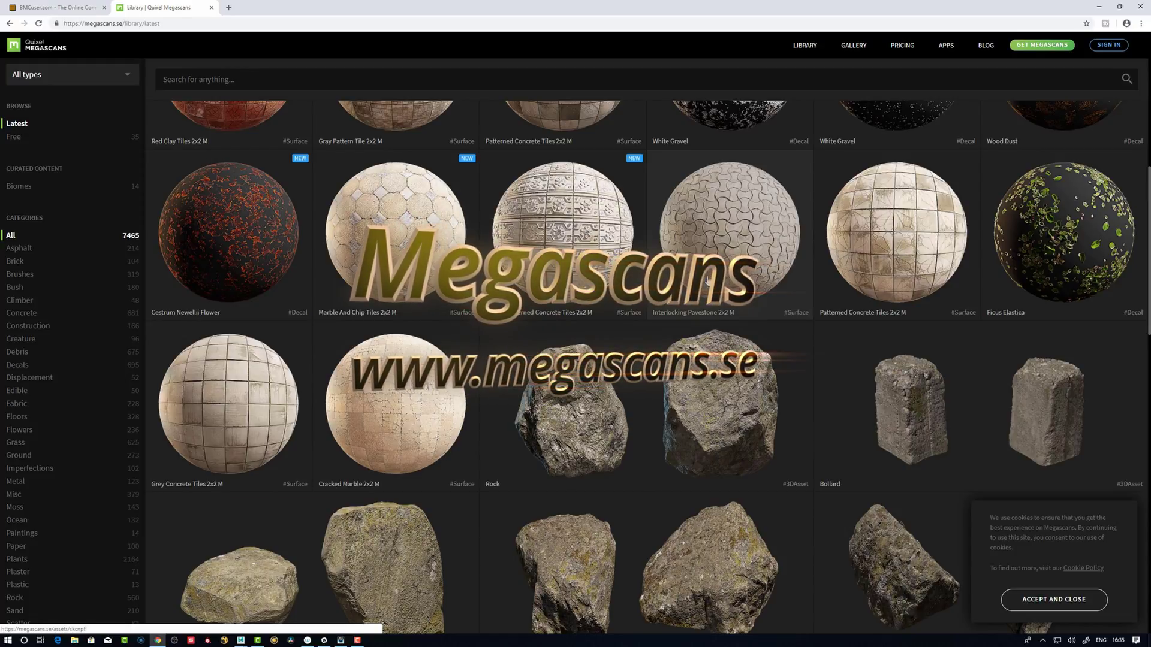
scroll(708, 280, "up", 3)
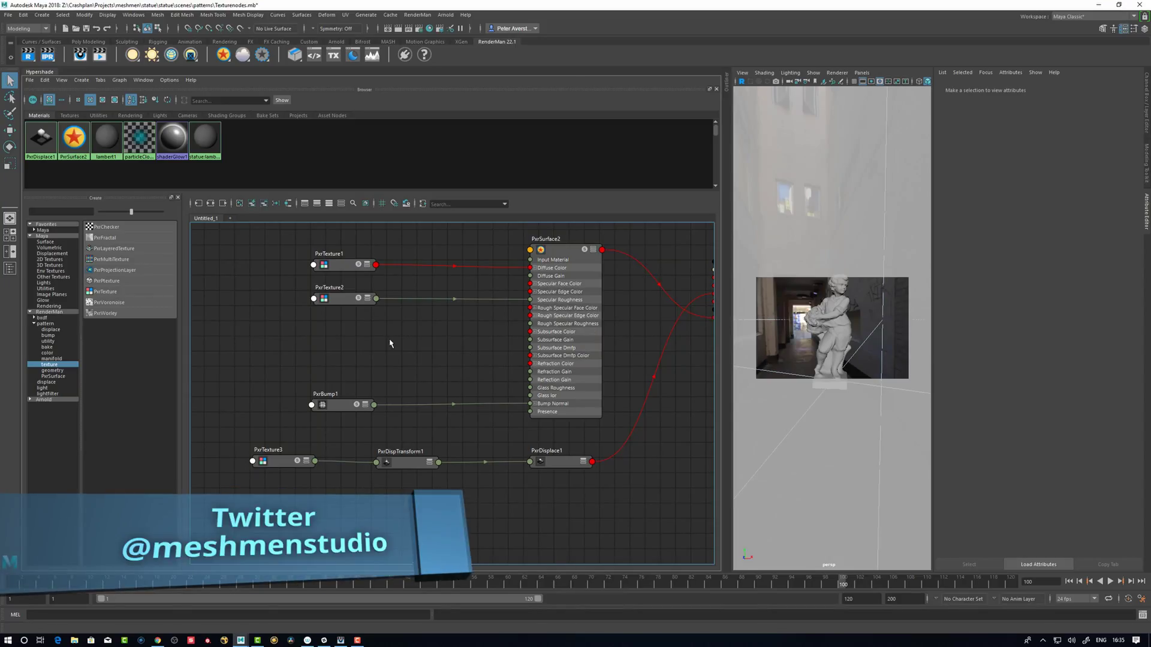
Step: In Maya's Hypershade, delete the texture, bump and displacement nodes from the graph, keeping only the PxrSurface2 shader
left_click_drag(336, 264, 333, 266)
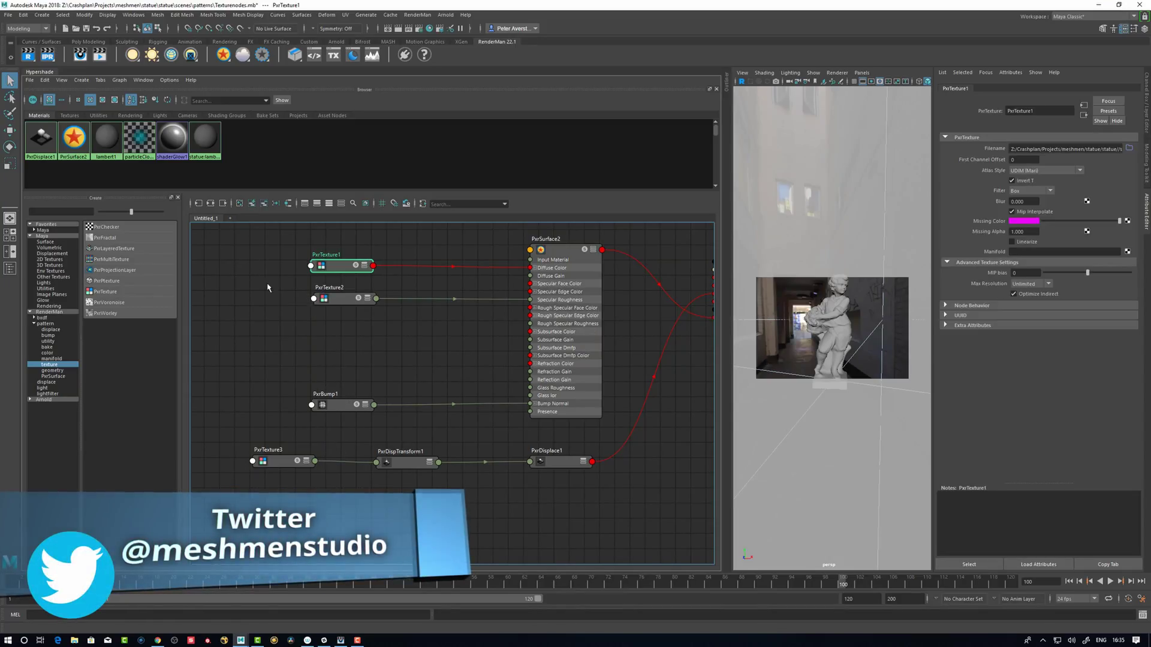
left_click_drag(252, 247, 443, 484)
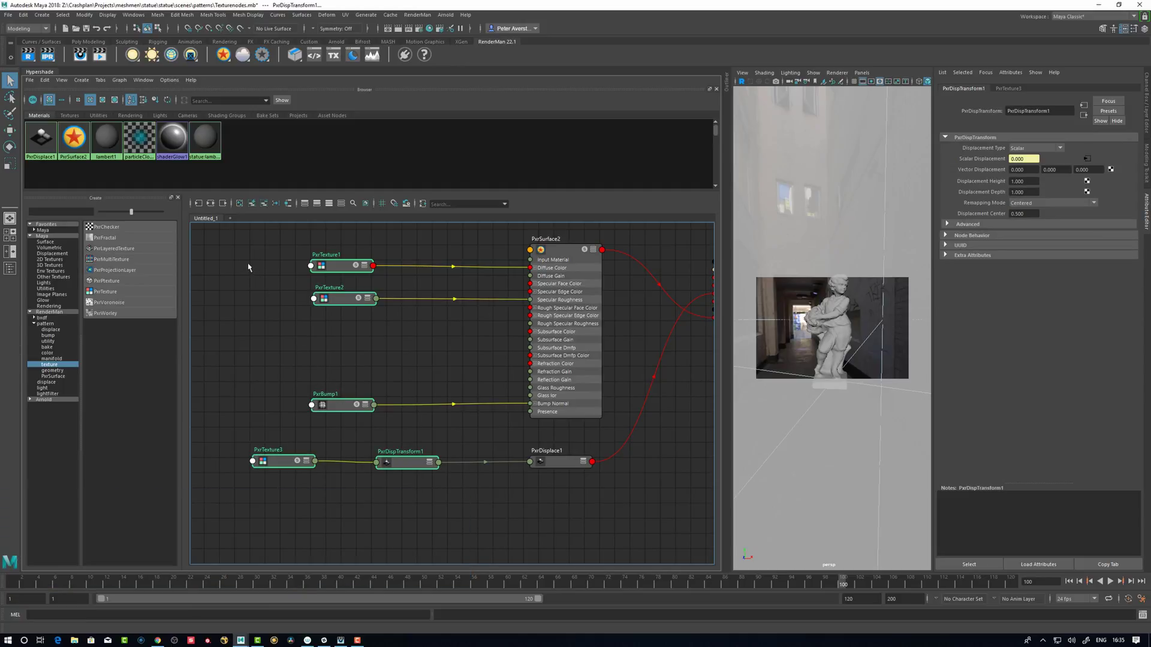
key("Delete")
left_click_drag(567, 249, 554, 261)
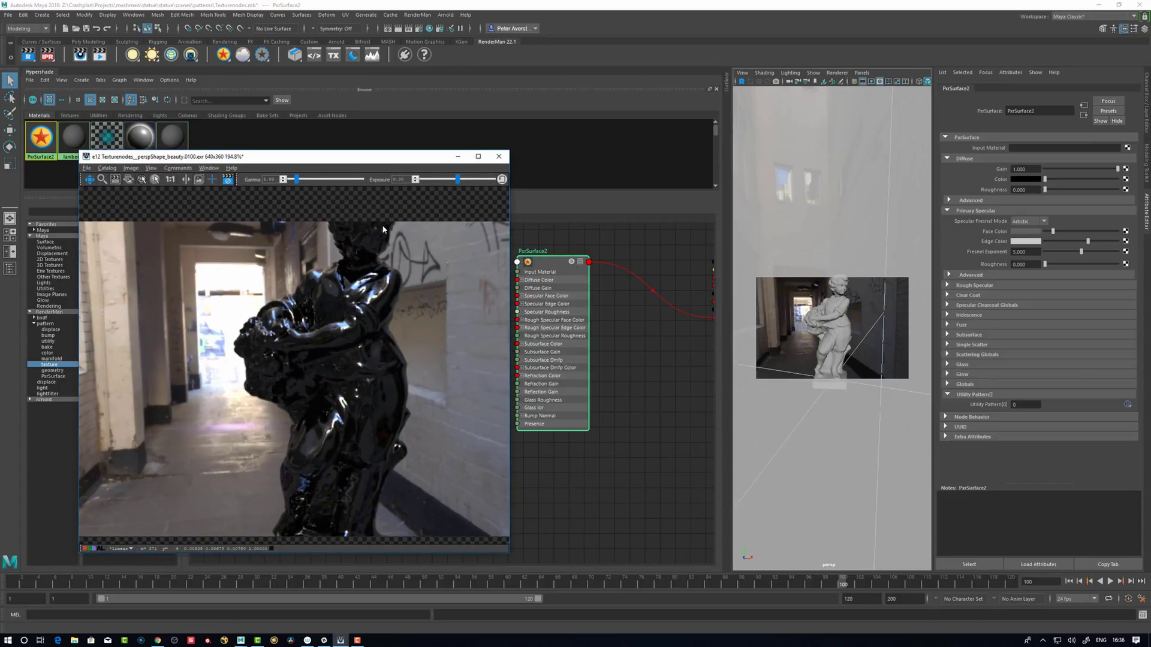
Step: Add a PxrMultiTexture node beside PxrSurface2 and reposition the render window so the node's texture attributes are accessible
left_click_drag(409, 161, 1109, 153)
middle_click_drag(390, 368, 392, 399)
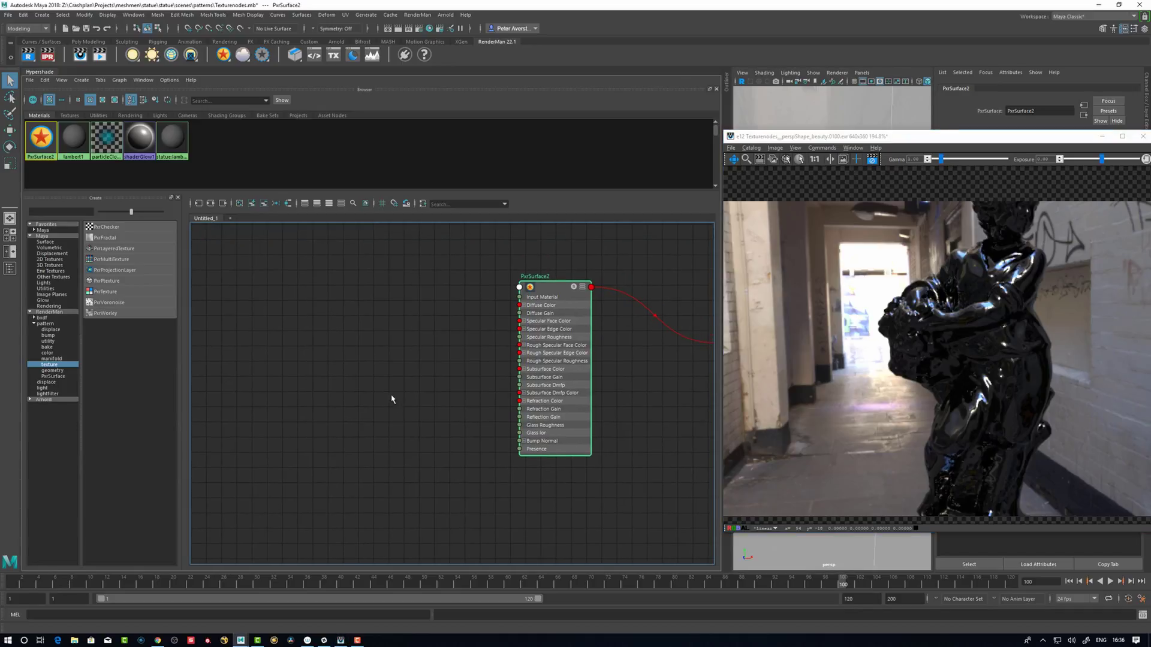
right_click_drag(393, 399, 391, 383, "alt")
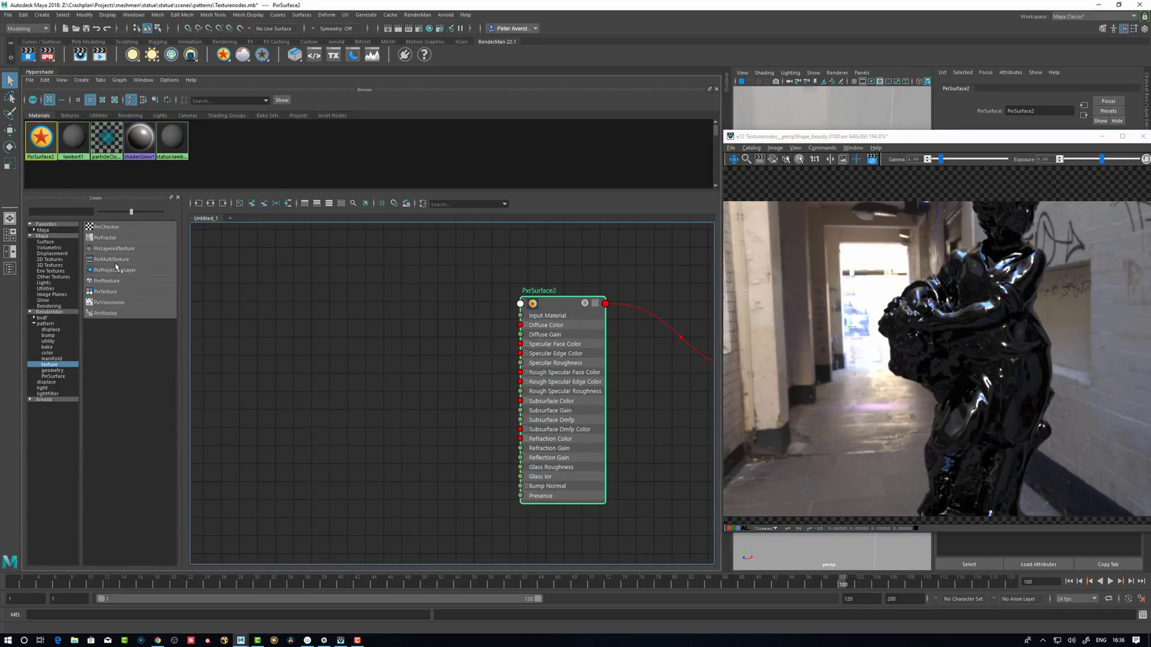
left_click(115, 260)
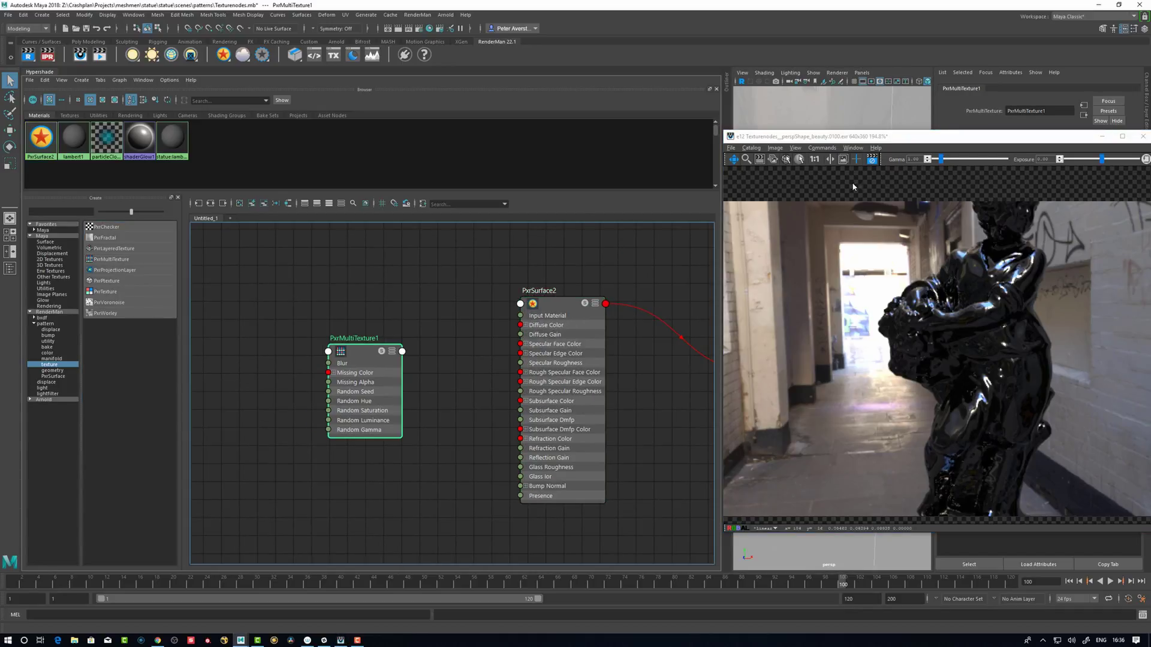
left_click_drag(905, 141, 732, 279)
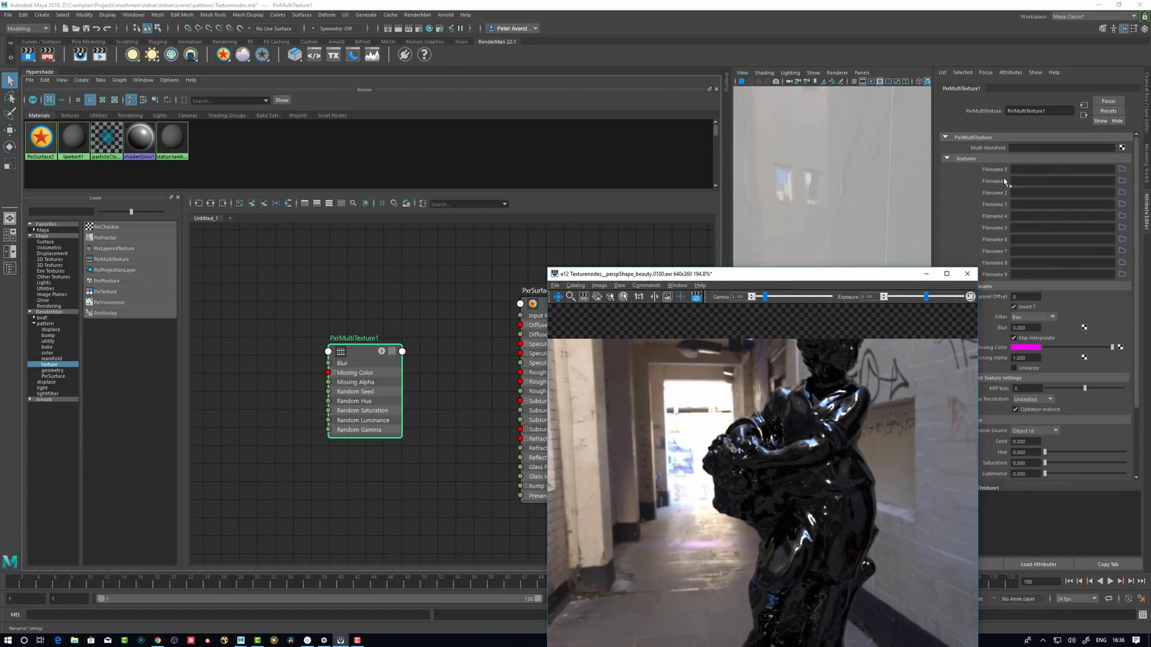
key("f")
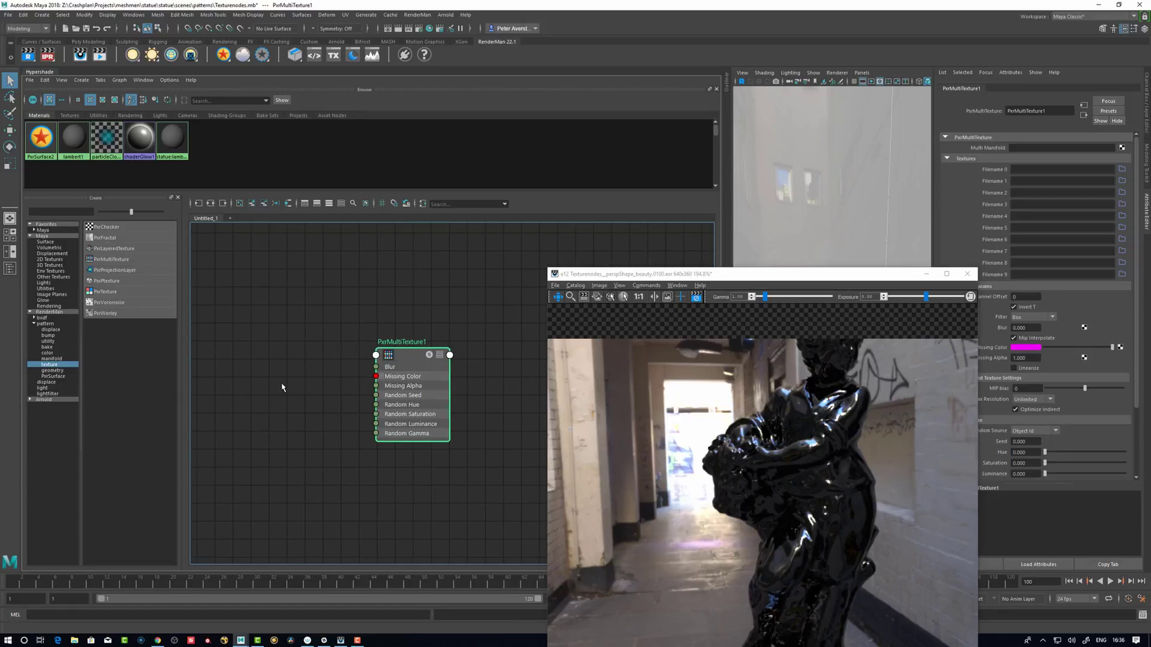
middle_click_drag(281, 375, 291, 376, "alt")
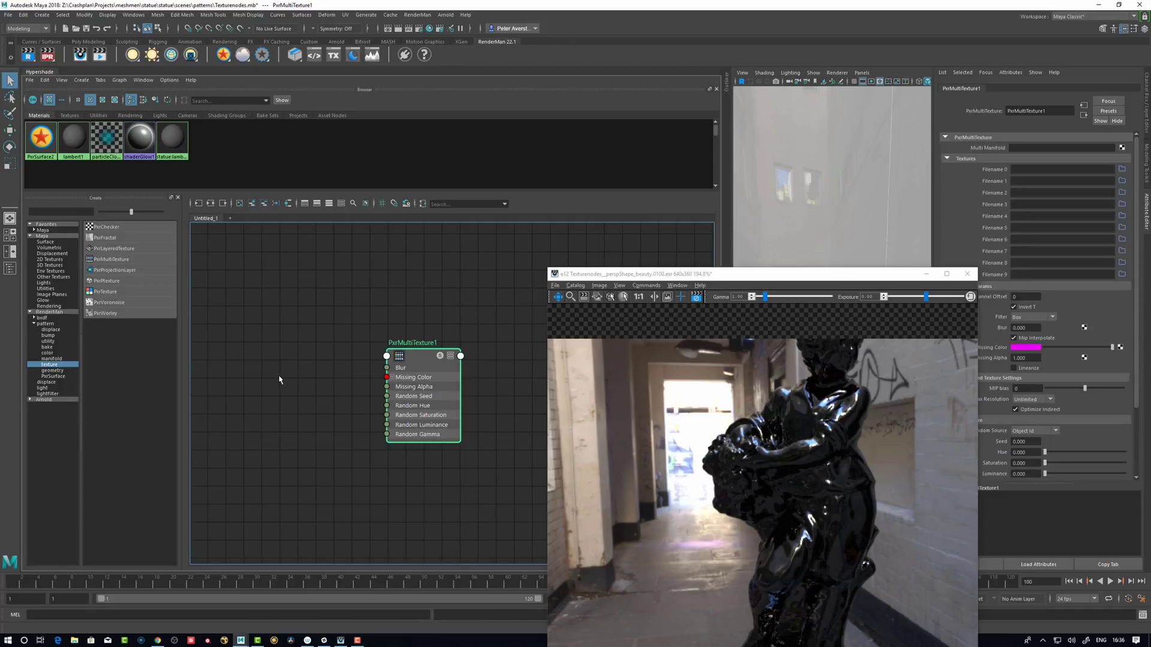
Step: Add a PxrRoundCube node beside the PxrMultiTexture node in the graph
key("Tab")
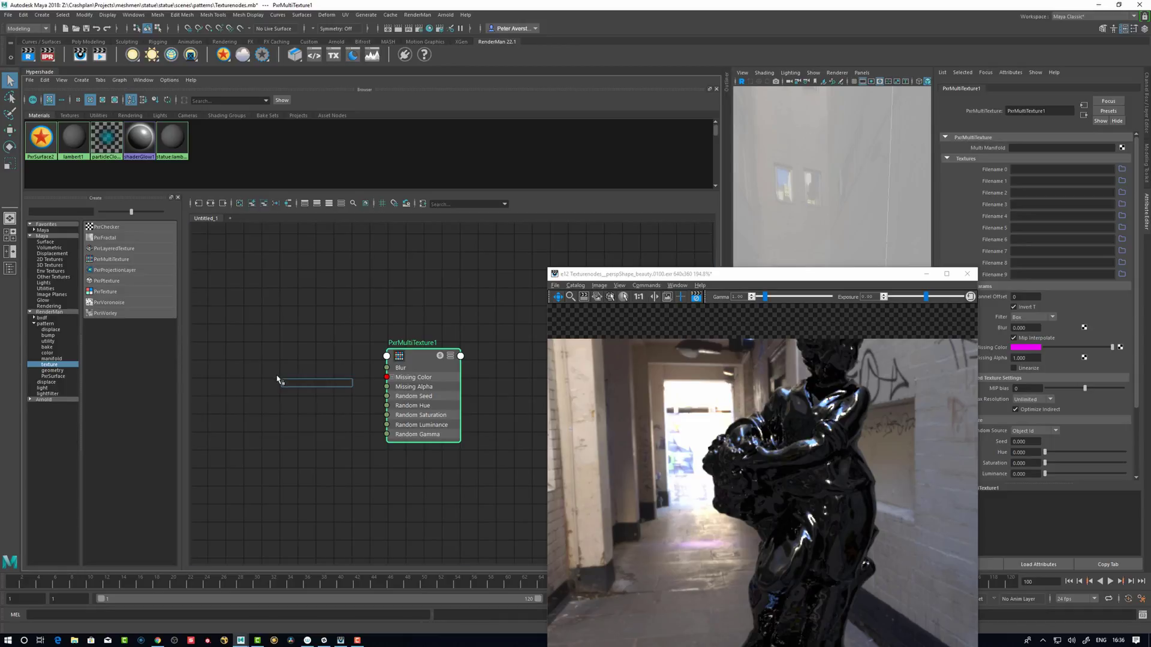
type("pxr")
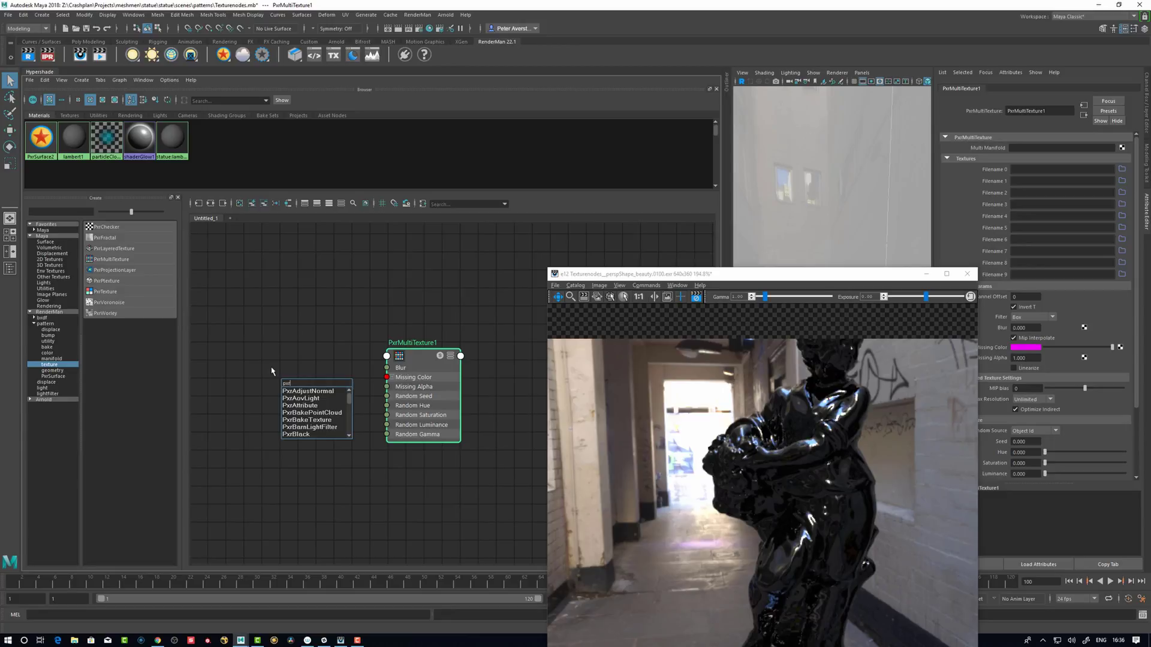
type("ro")
key("Down")
key("Return")
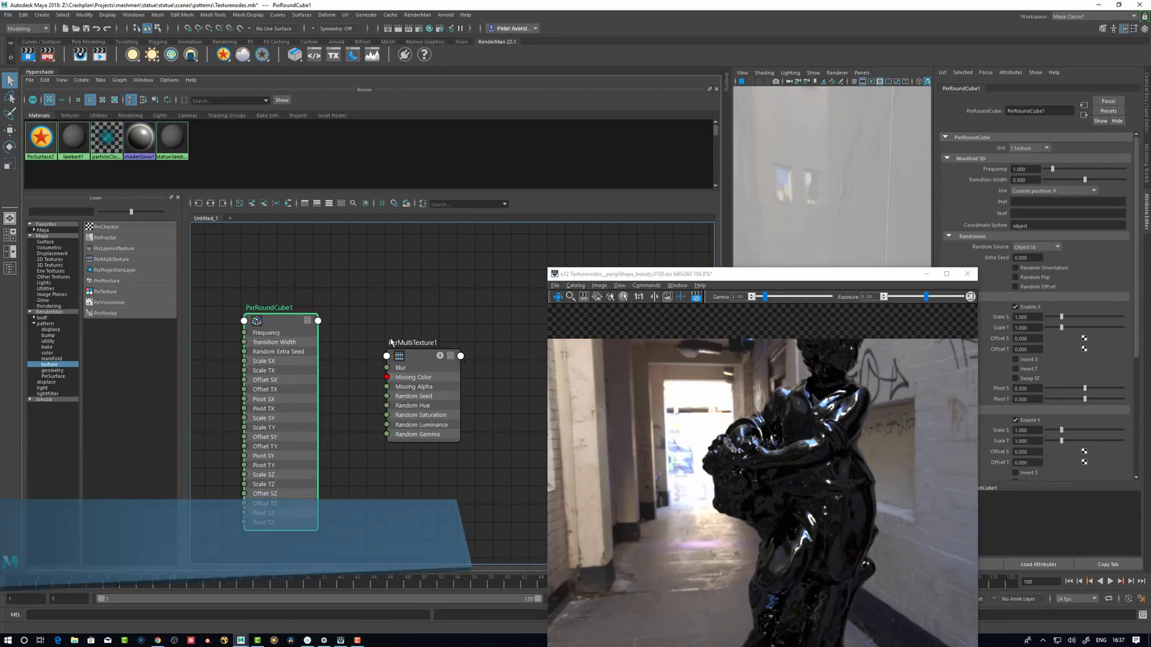
middle_click_drag(420, 321, 403, 305, "alt")
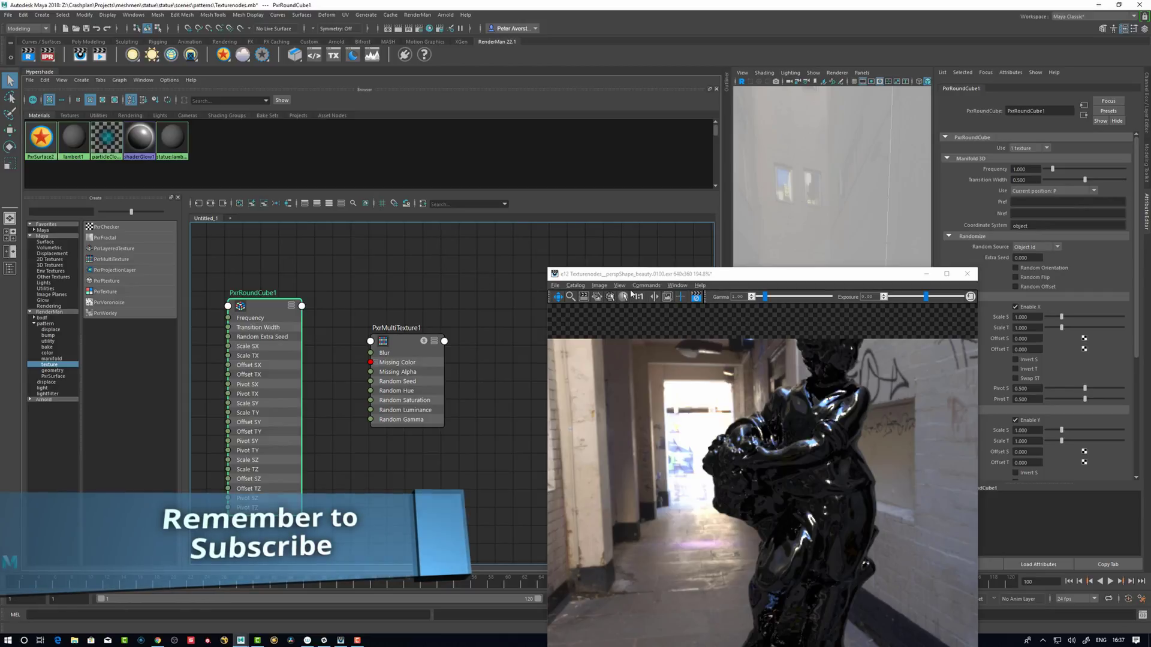
left_click_drag(730, 278, 698, 331)
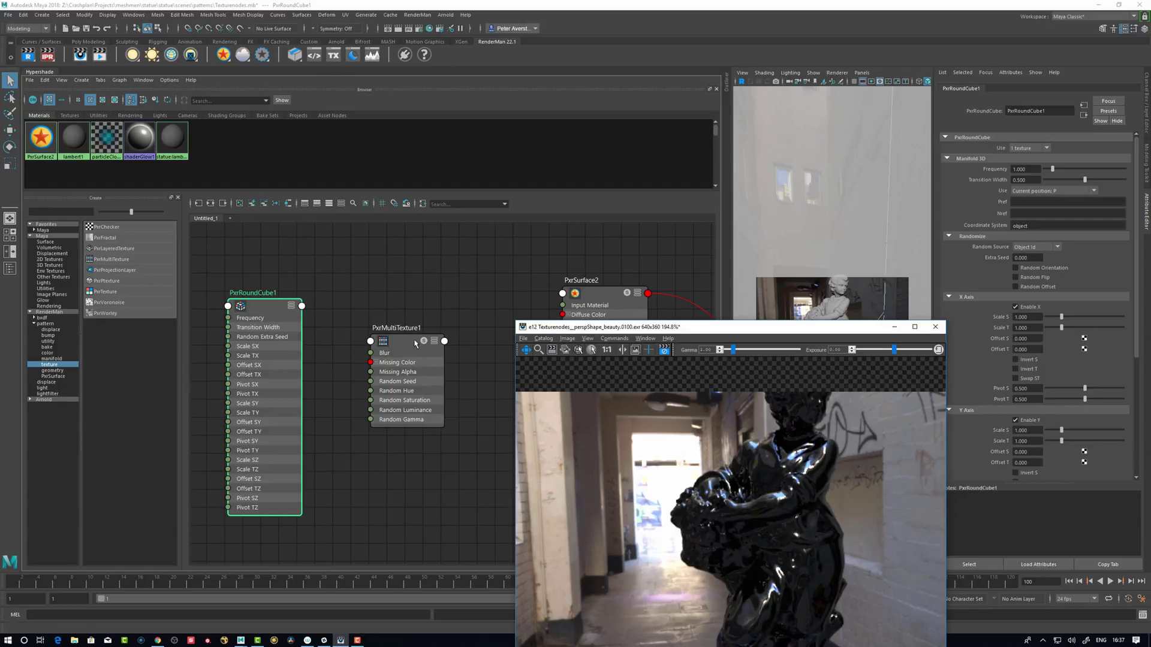
Step: Check the scene's source images in the RenderMan Texture Manager
left_click_drag(408, 340, 402, 333)
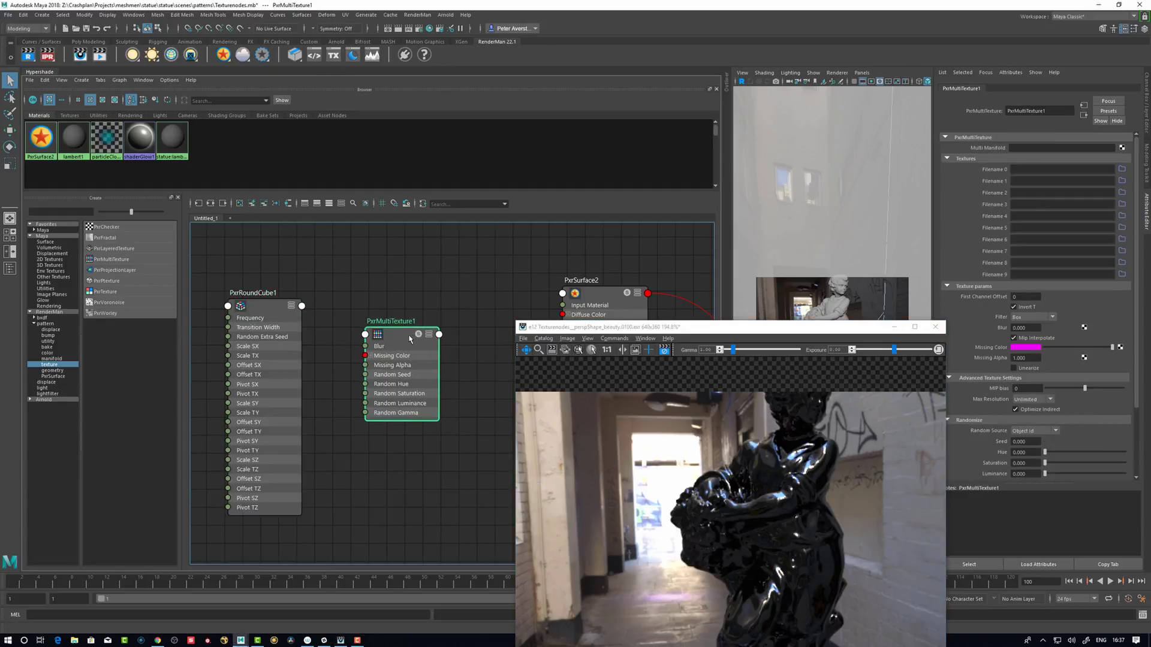
left_click(334, 54)
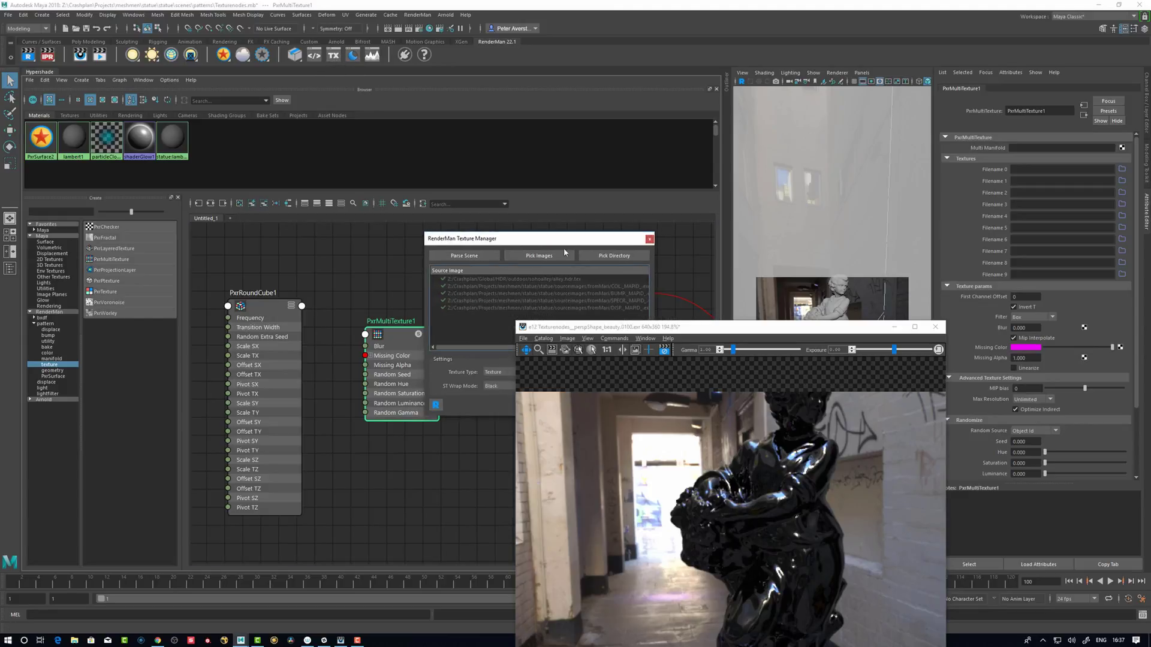
left_click_drag(593, 244, 509, 216)
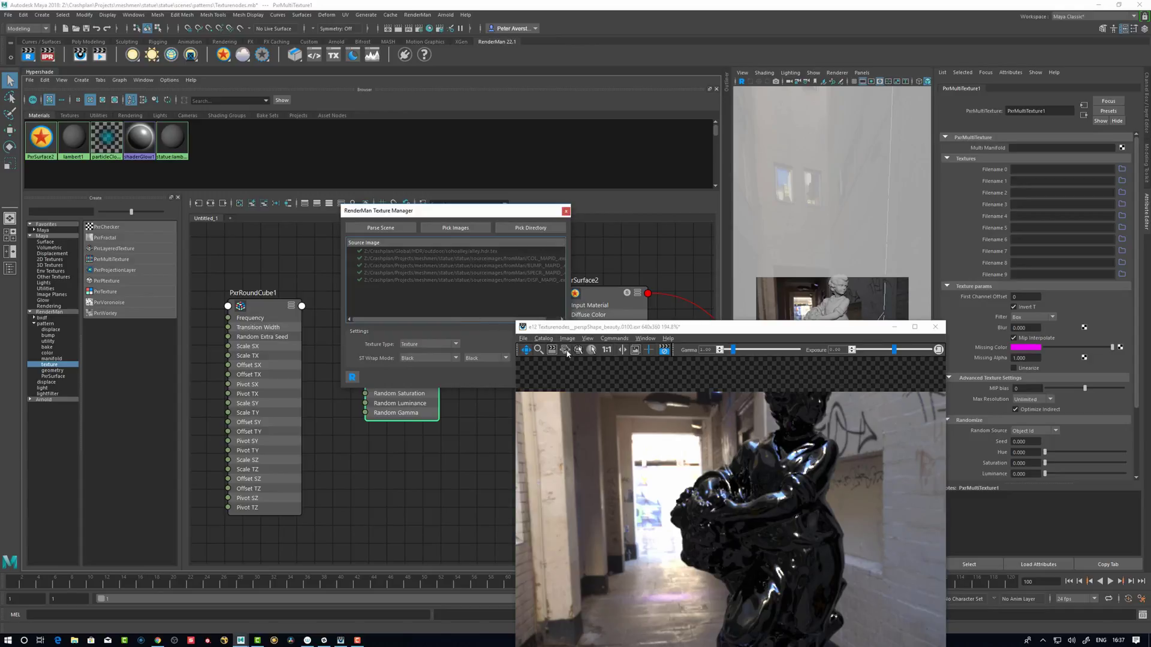
left_click_drag(567, 330, 661, 352)
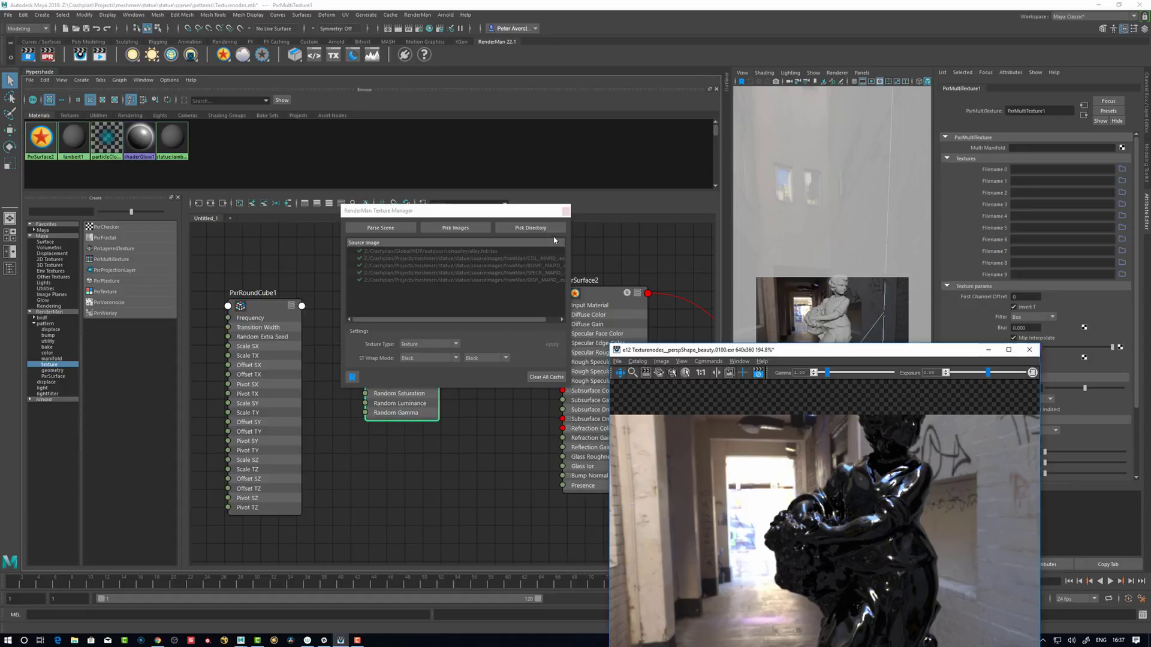
left_click(566, 211)
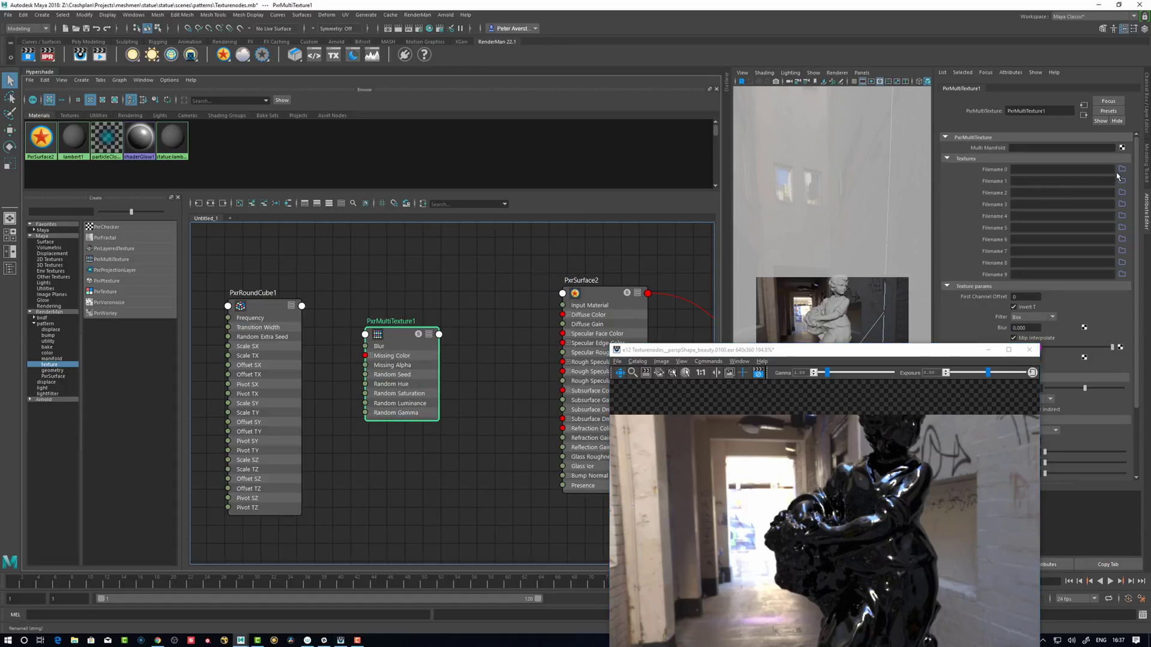
Step: Load omfpT_4K_Albedo.jpg into Filename 0 of the PxrMultiTexture node
left_click(1100, 193)
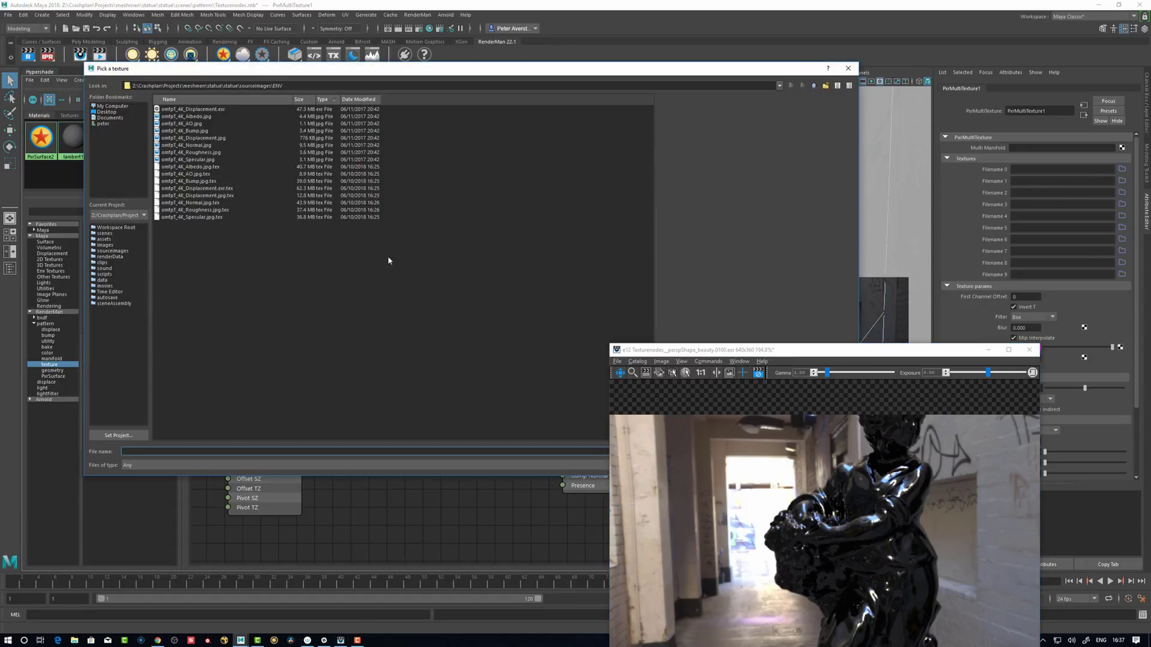
left_click(203, 117)
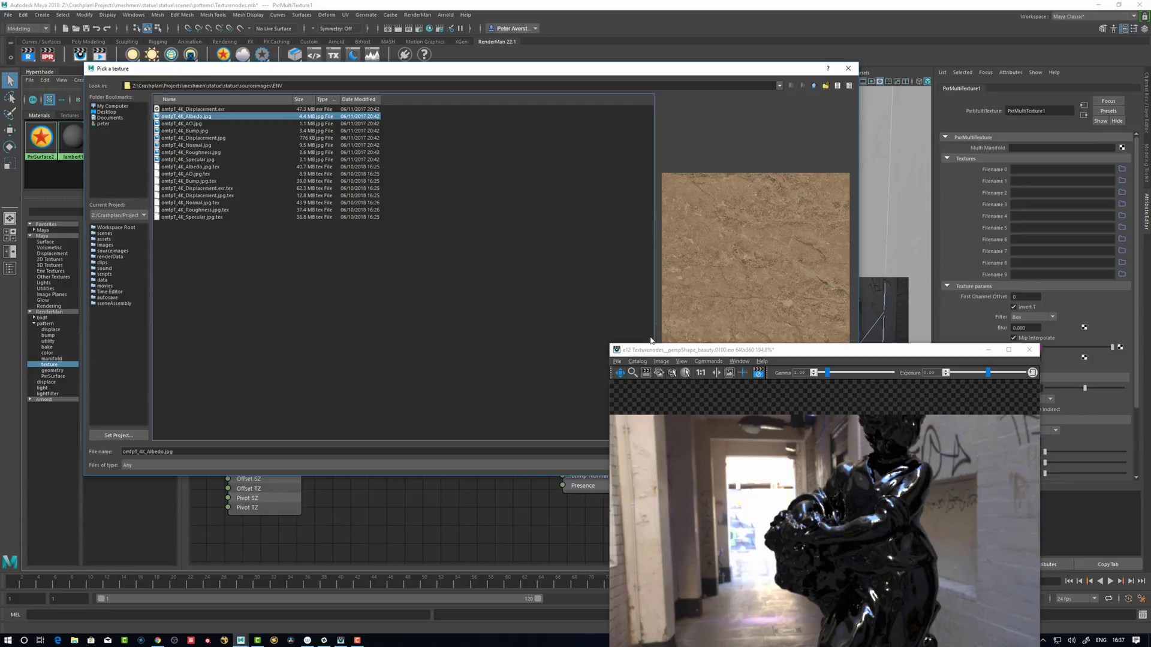
left_click_drag(654, 350, 773, 474)
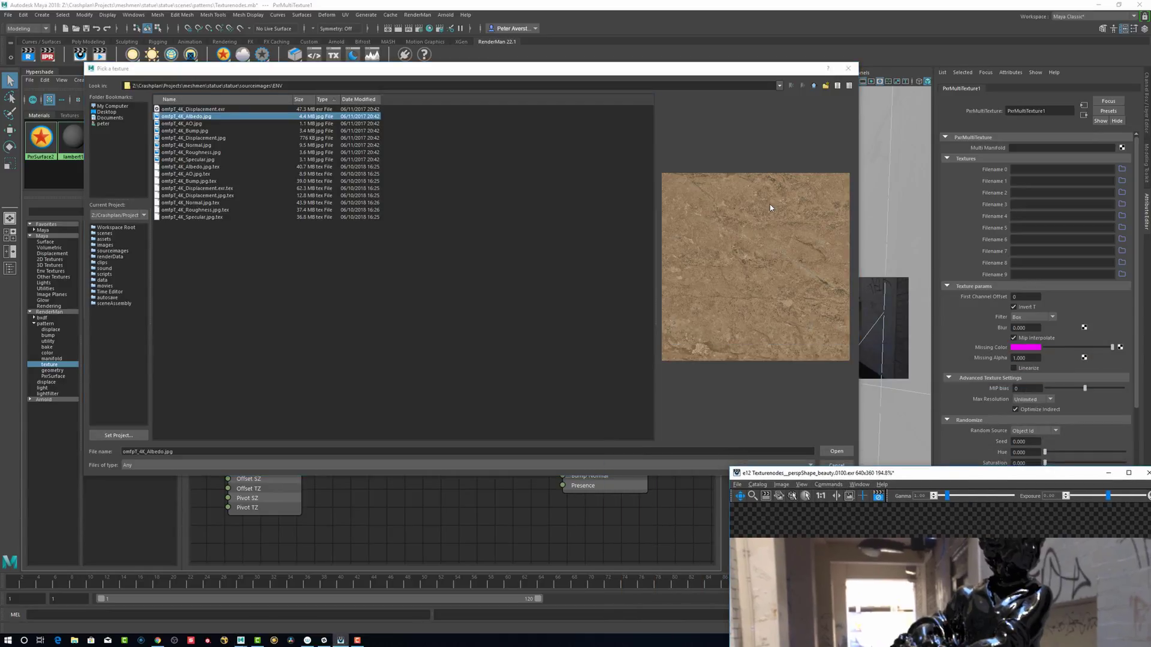
left_click(837, 451)
Step: Expand the PxrMultiTexture node's attributes and connect its Result RGB output to the Diffuse Color of PxrSurface2
left_click_drag(404, 338, 408, 264)
key("3")
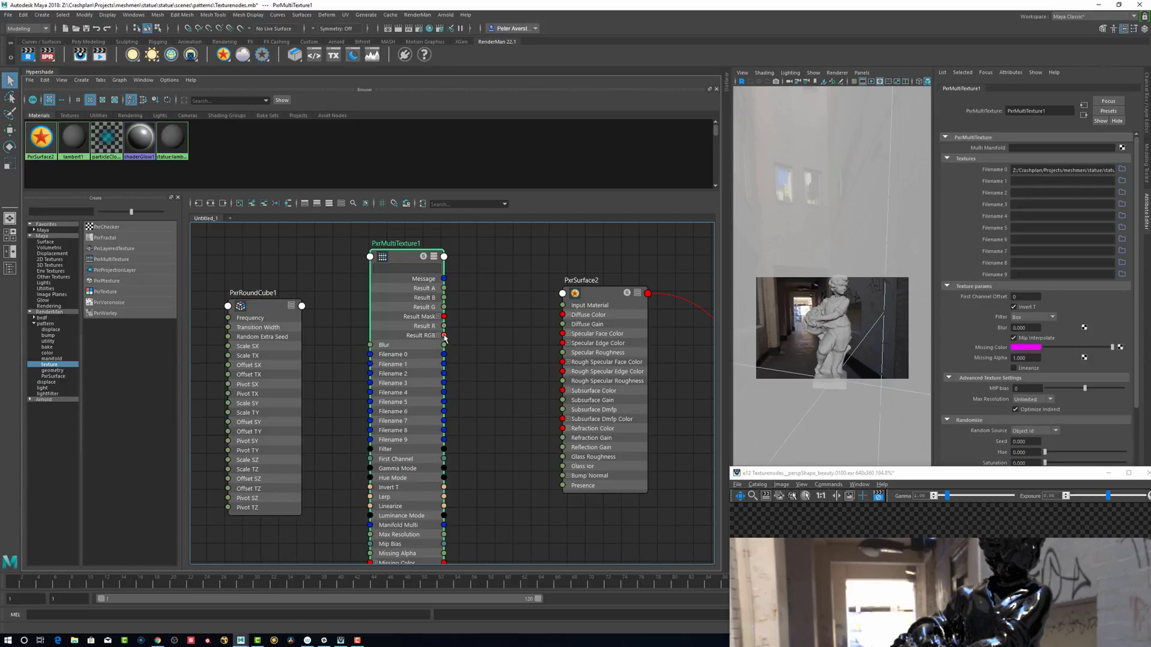
left_click_drag(444, 336, 563, 315)
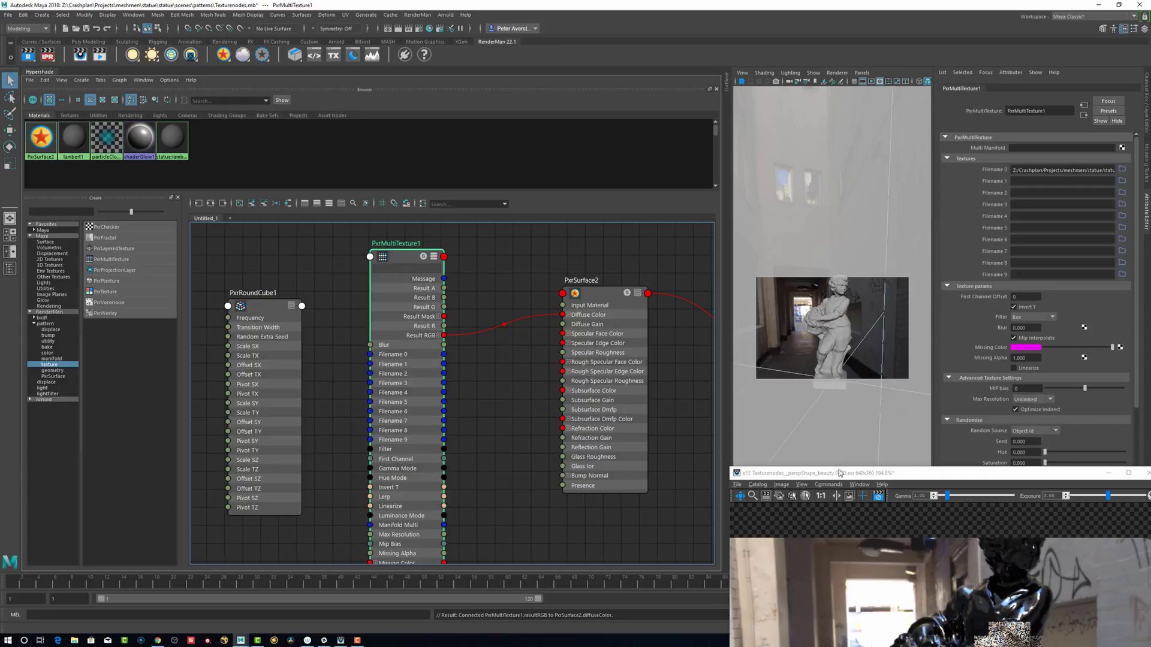
left_click_drag(902, 477, 714, 225)
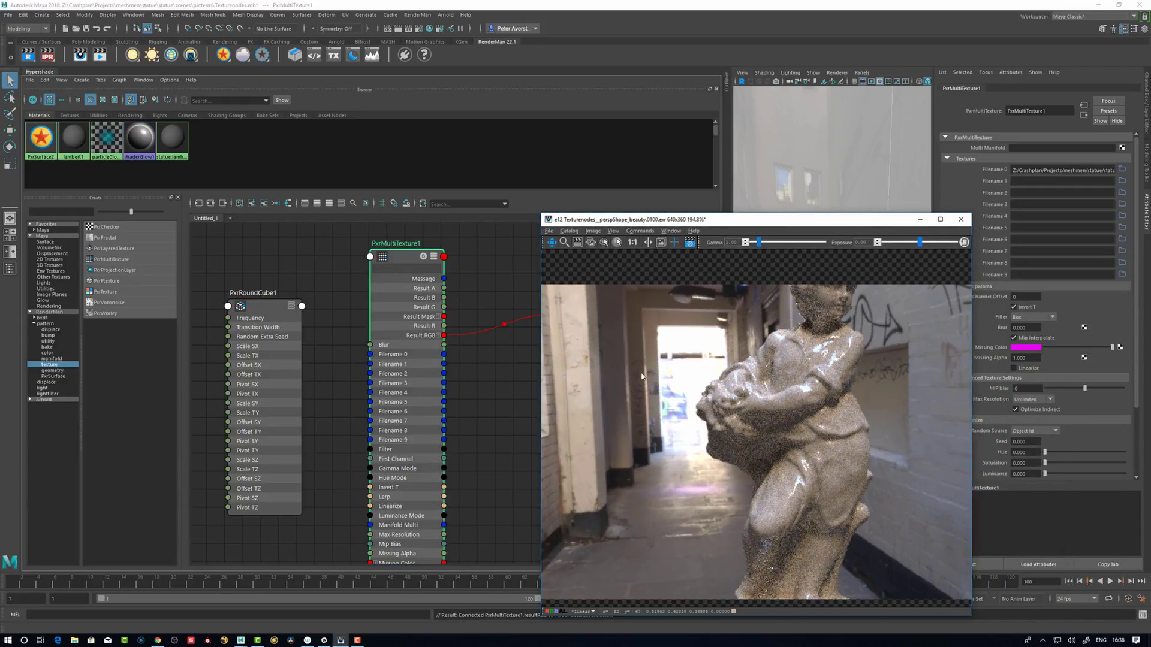
Step: Solo the PxrMultiTexture node to preview its output on the statue in the live render
left_click(423, 262)
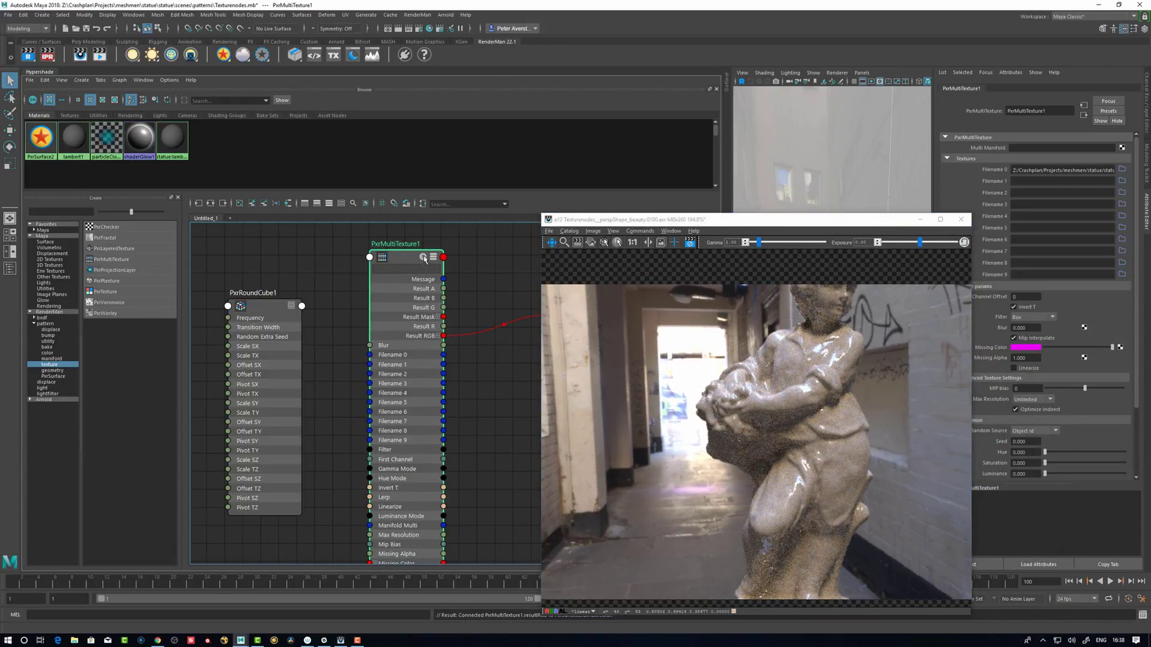
left_click(423, 258)
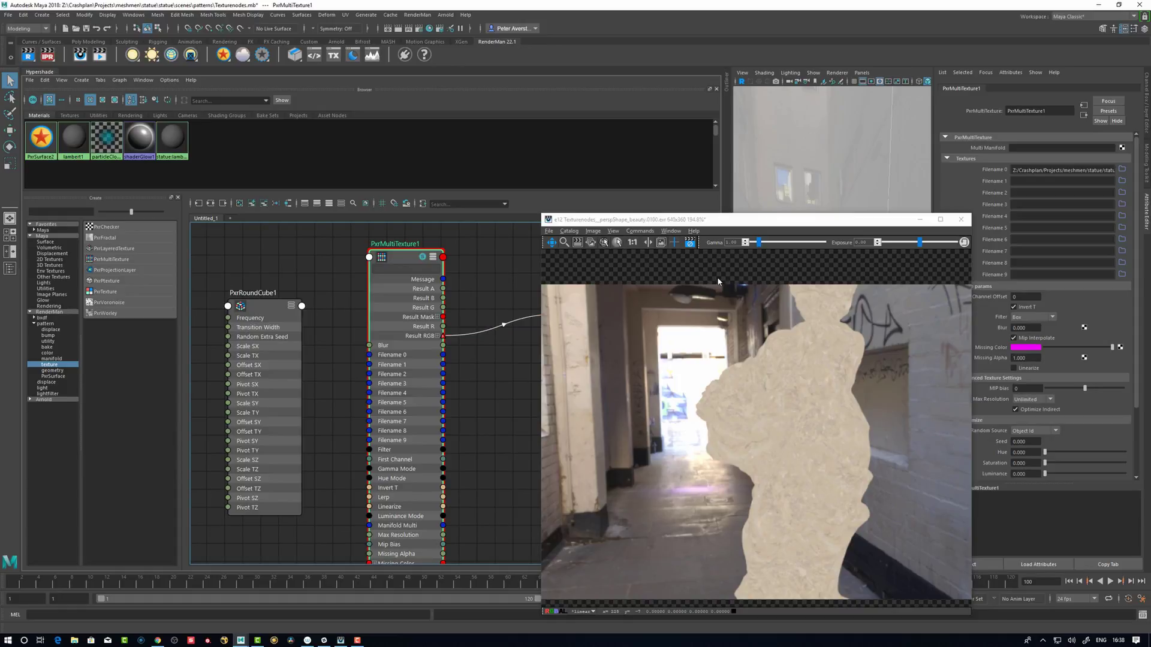
left_click_drag(744, 229, 688, 161)
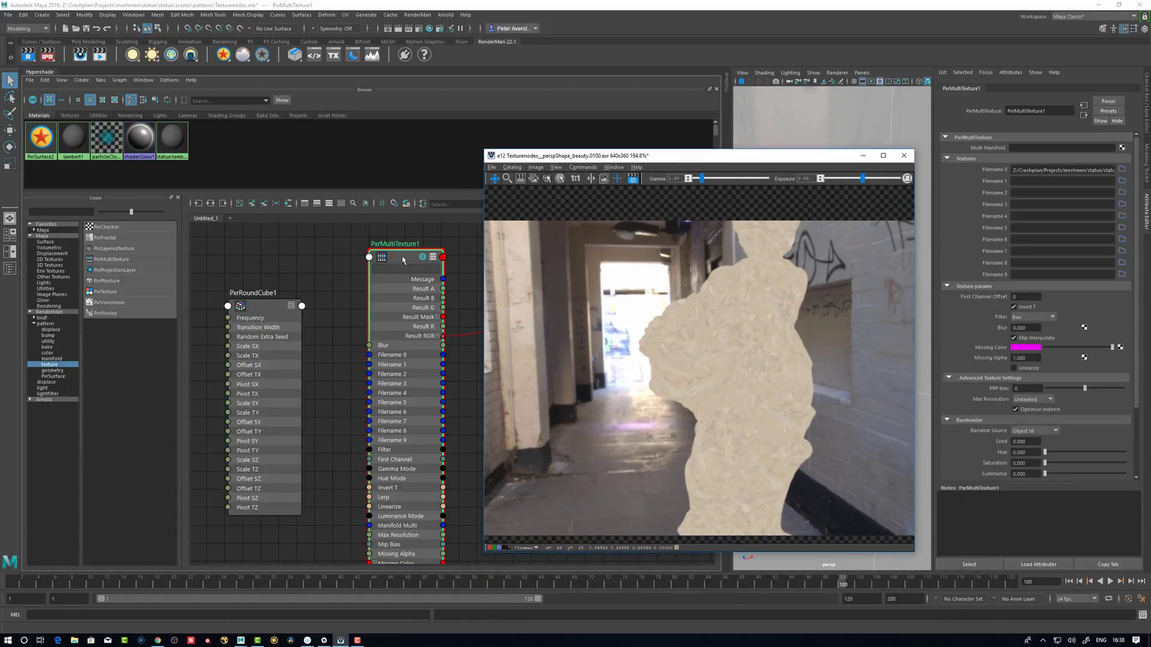
left_click_drag(404, 260, 397, 261)
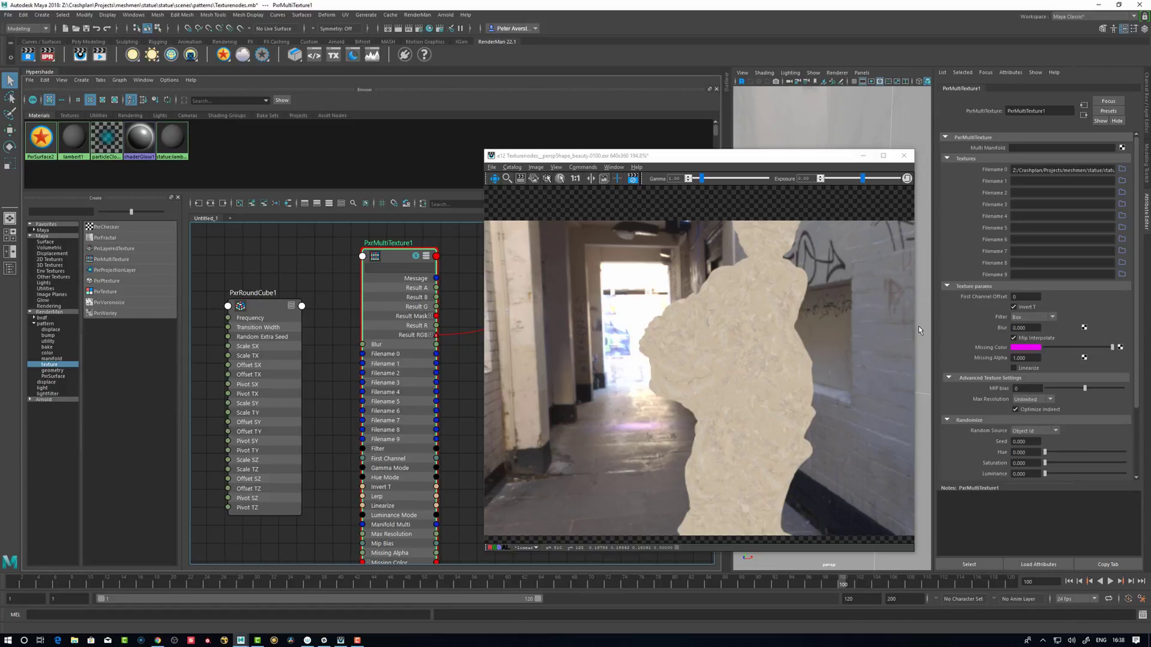
Step: Turn on Linearize for the PxrMultiTexture node and inspect the statue's texture in the render
left_click(1014, 369)
scroll(737, 362, "up", 2)
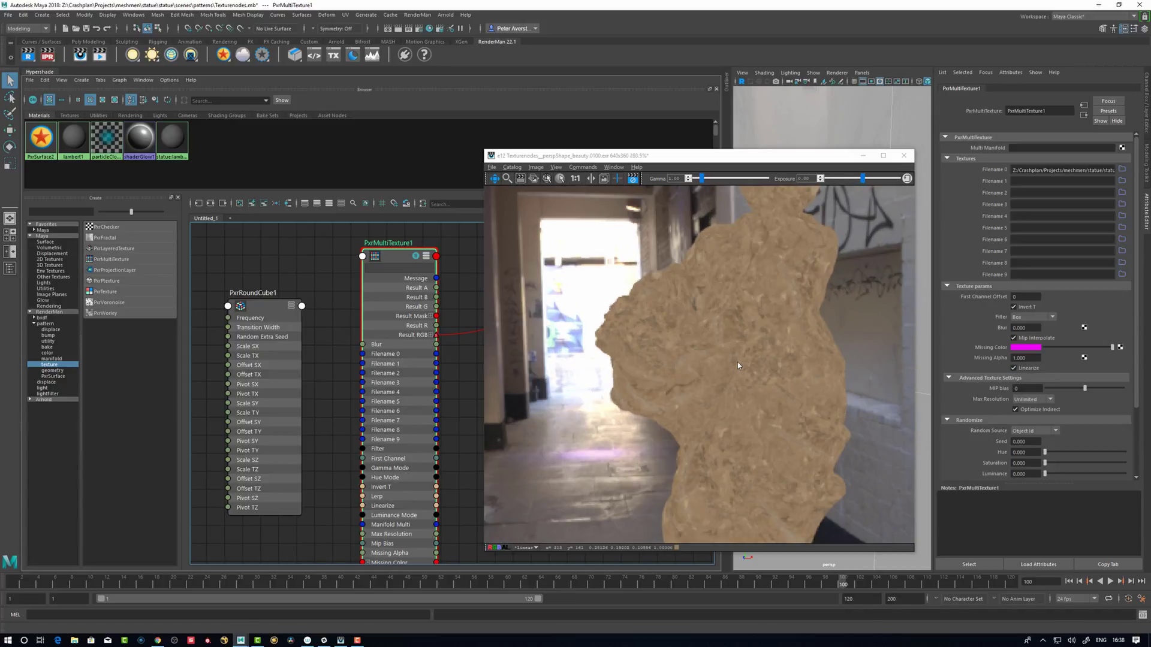
scroll(737, 362, "down", 3)
scroll(741, 364, "up", 2)
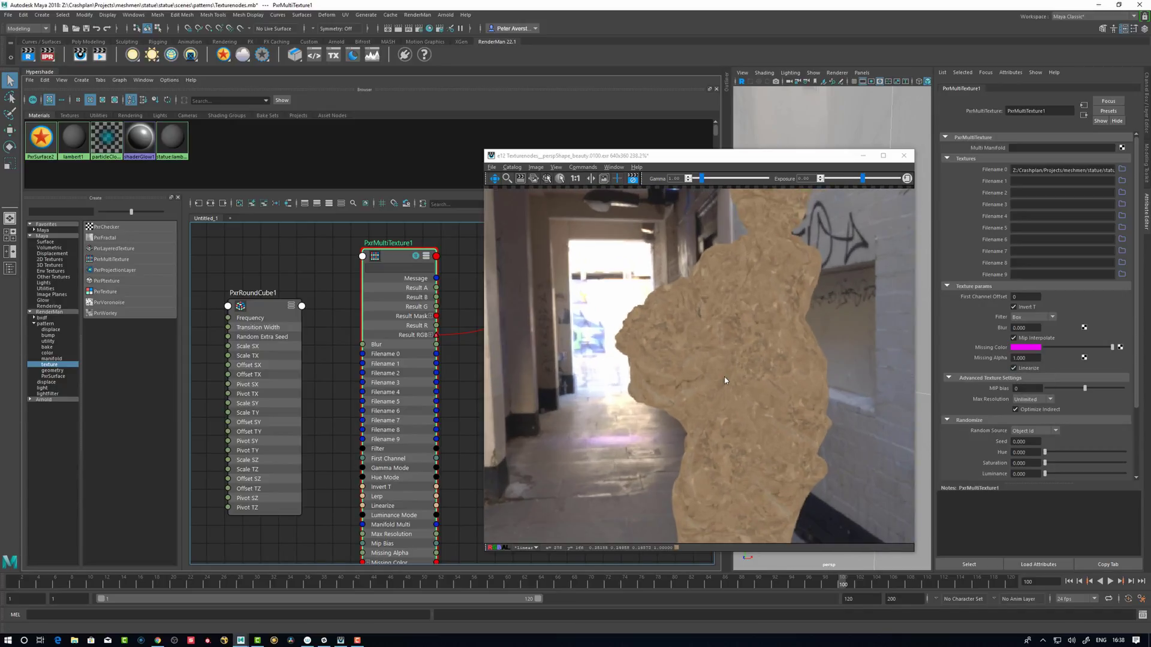
left_click_drag(395, 260, 390, 257)
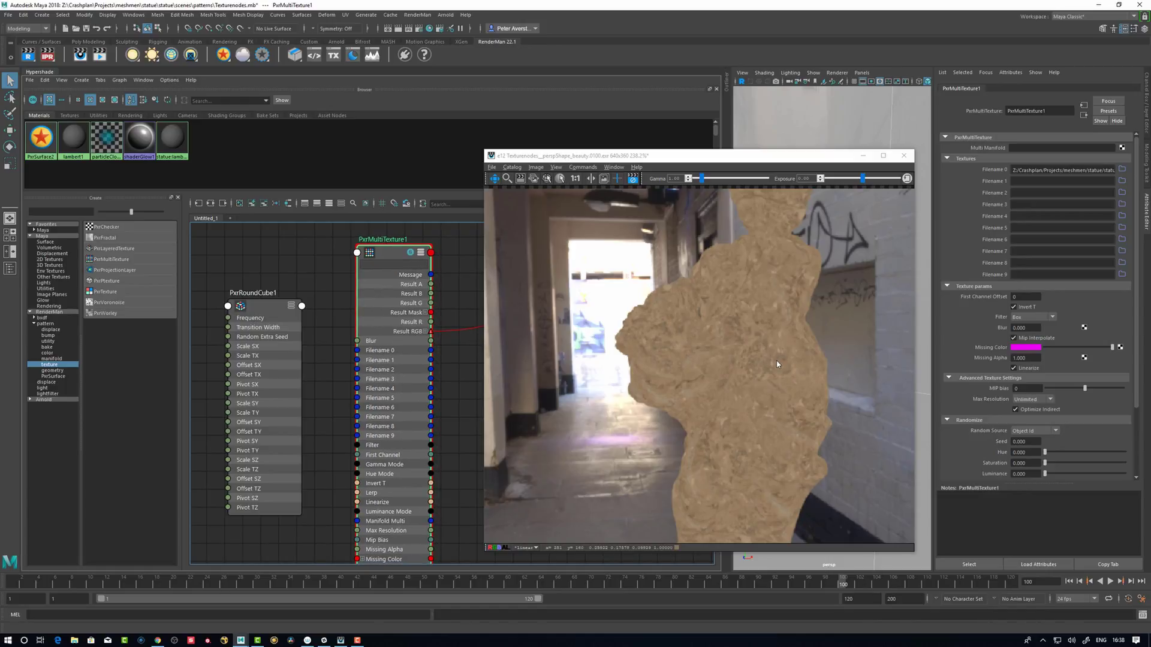
Step: Try a higher Hue value in the Randomize settings of PxrMultiTexture1 on the statue
scroll(732, 388, "down", 2)
scroll(732, 388, "up", 2)
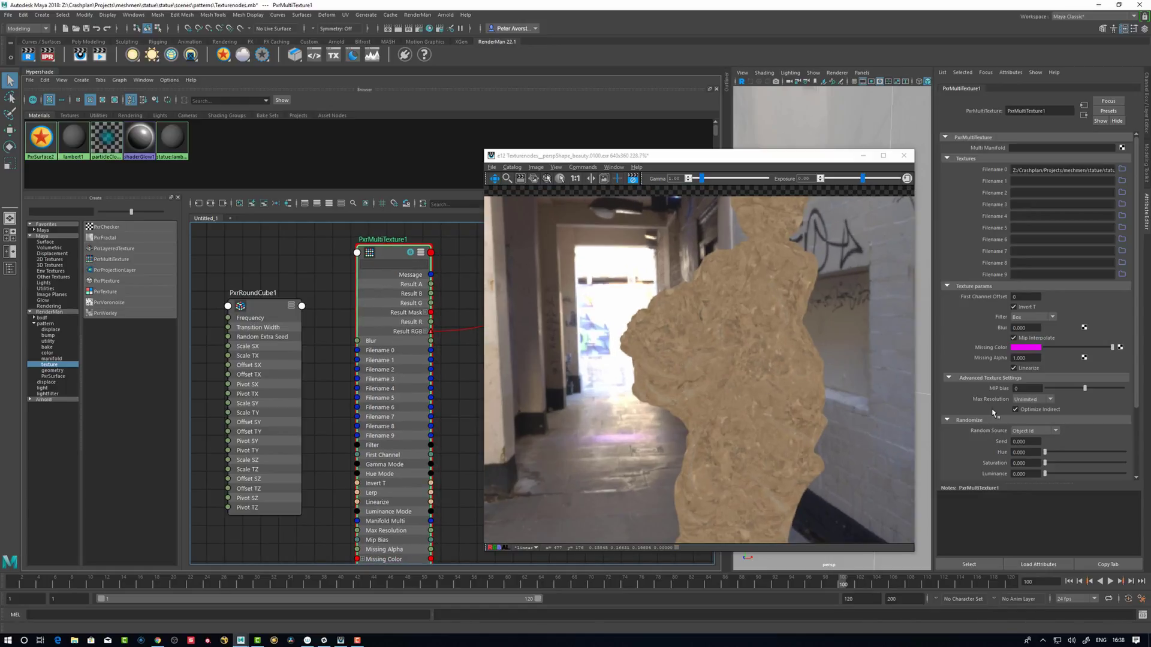
left_click_drag(1045, 453, 1108, 457)
Step: Expand PxrRoundCube1's attributes and connect its Result Multi output to the Manifold Multi input of PxrMultiTexture1
left_click_drag(264, 305, 249, 300)
left_click(384, 271)
key("1")
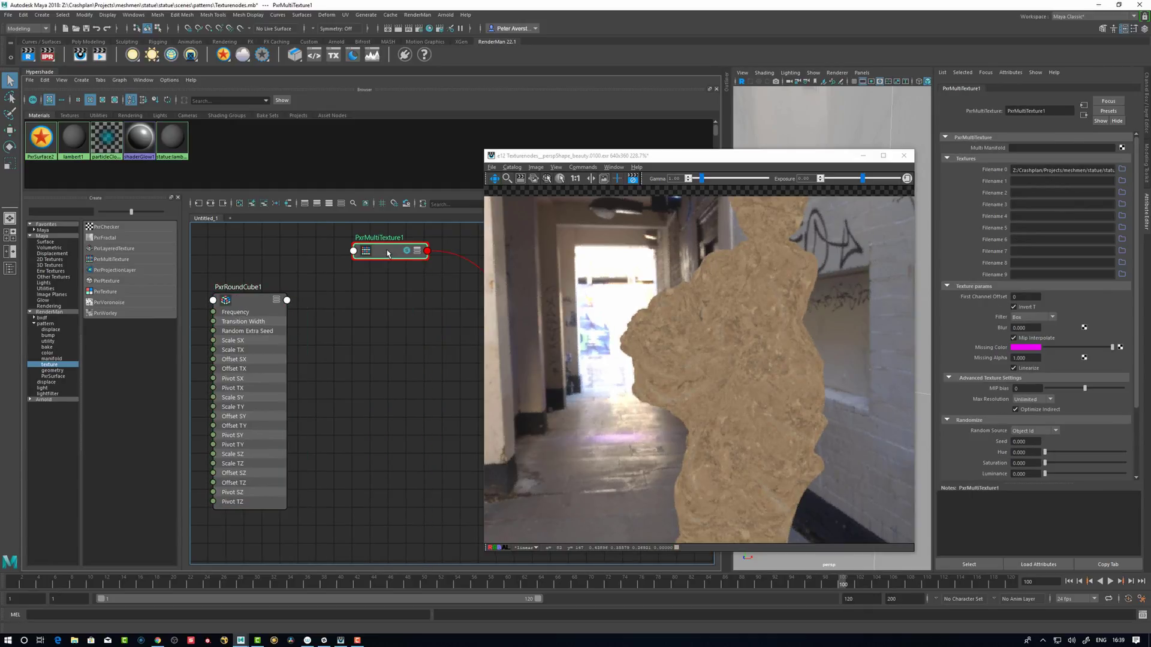
left_click_drag(387, 254, 386, 268)
key("3")
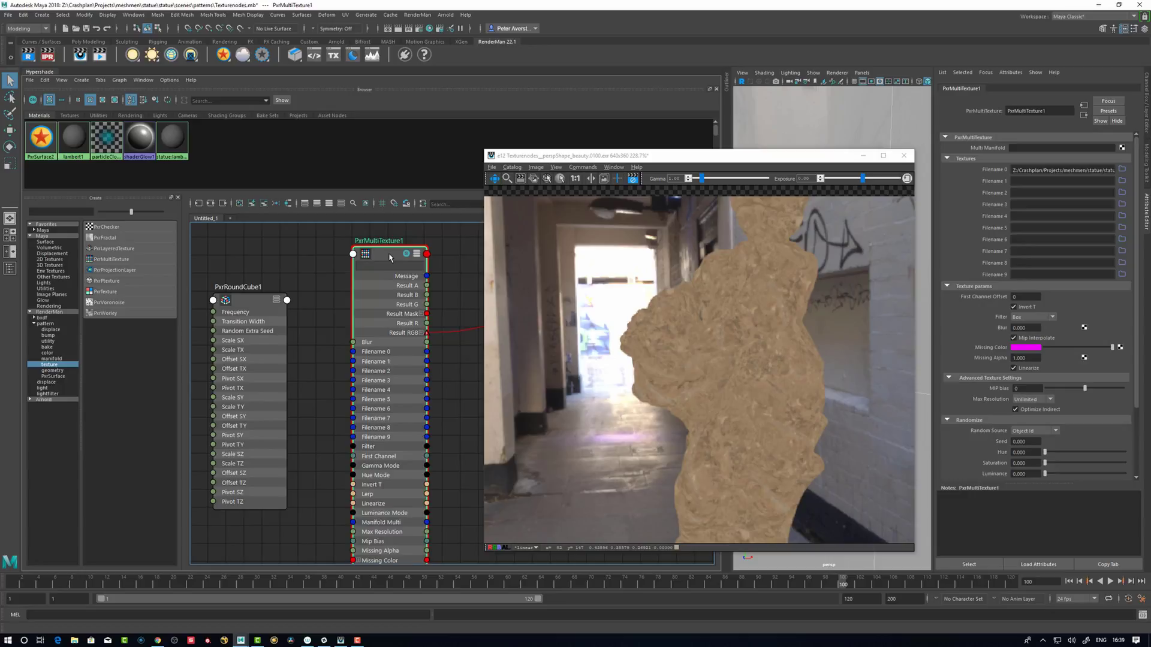
middle_click_drag(322, 319, 349, 298, "alt")
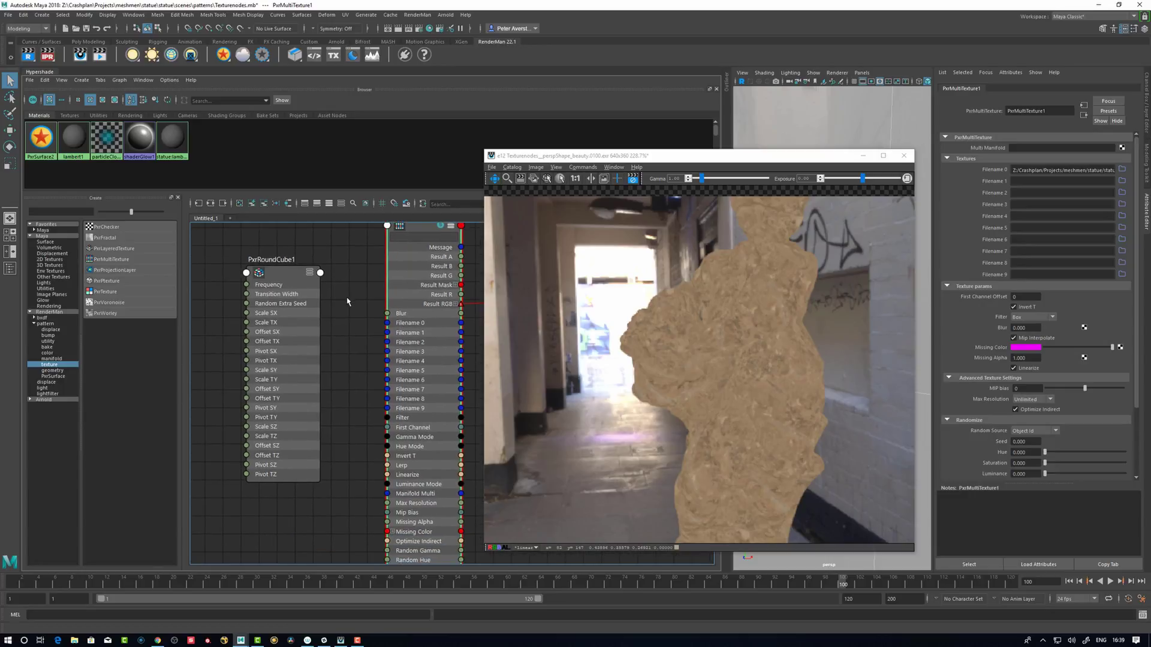
left_click_drag(307, 294, 278, 276)
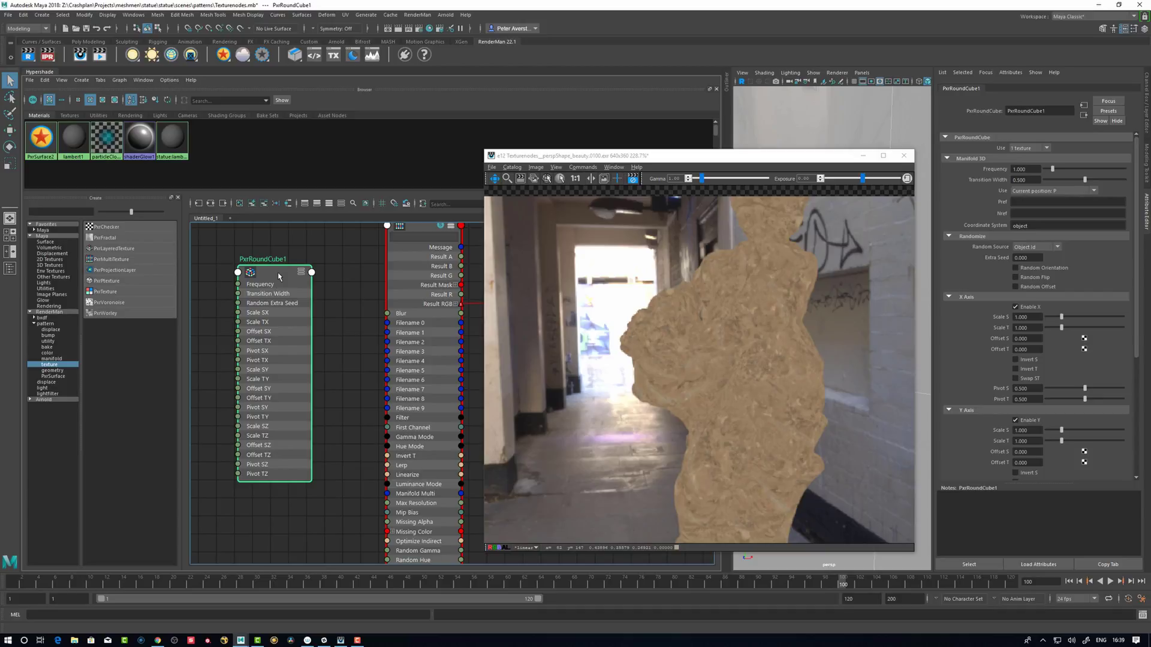
key("3")
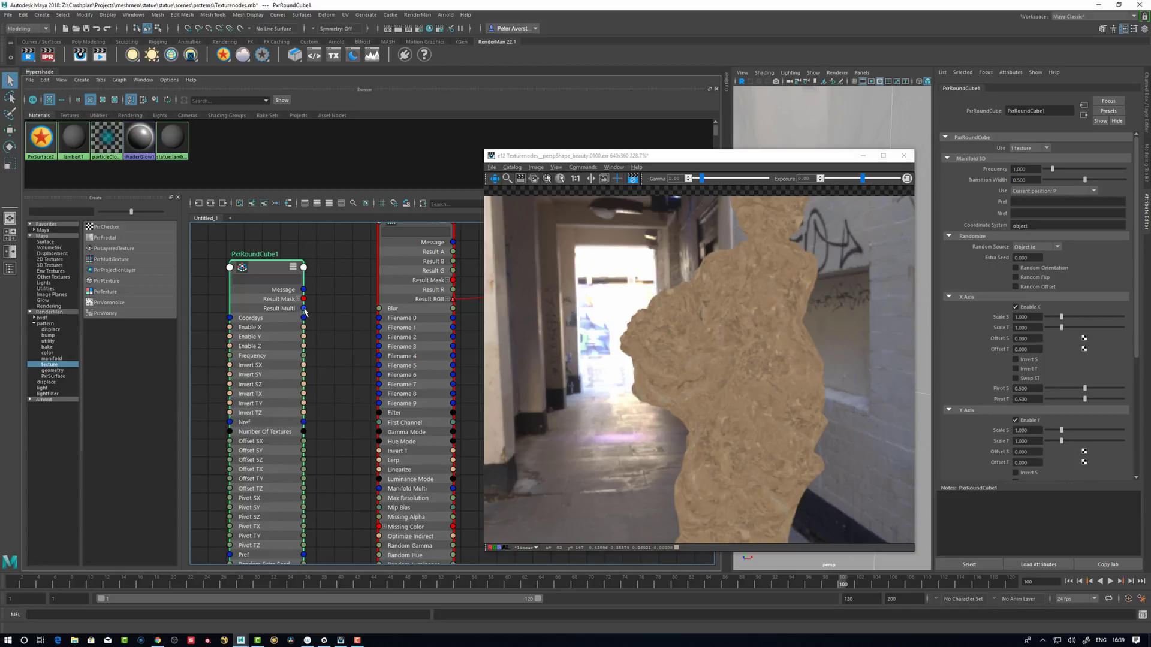
left_click_drag(303, 308, 379, 488)
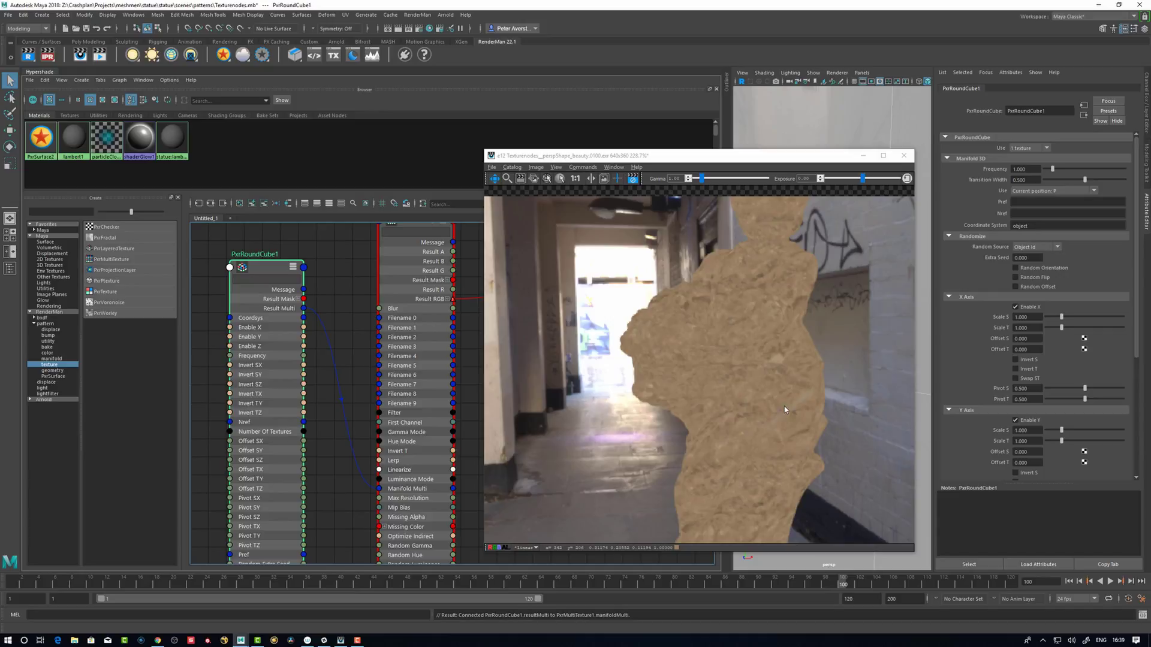
Step: Set the Frequency of PxrRoundCube1 to about 3.353, and try a larger X-axis Scale S before undoing it
left_click_drag(271, 271, 269, 289)
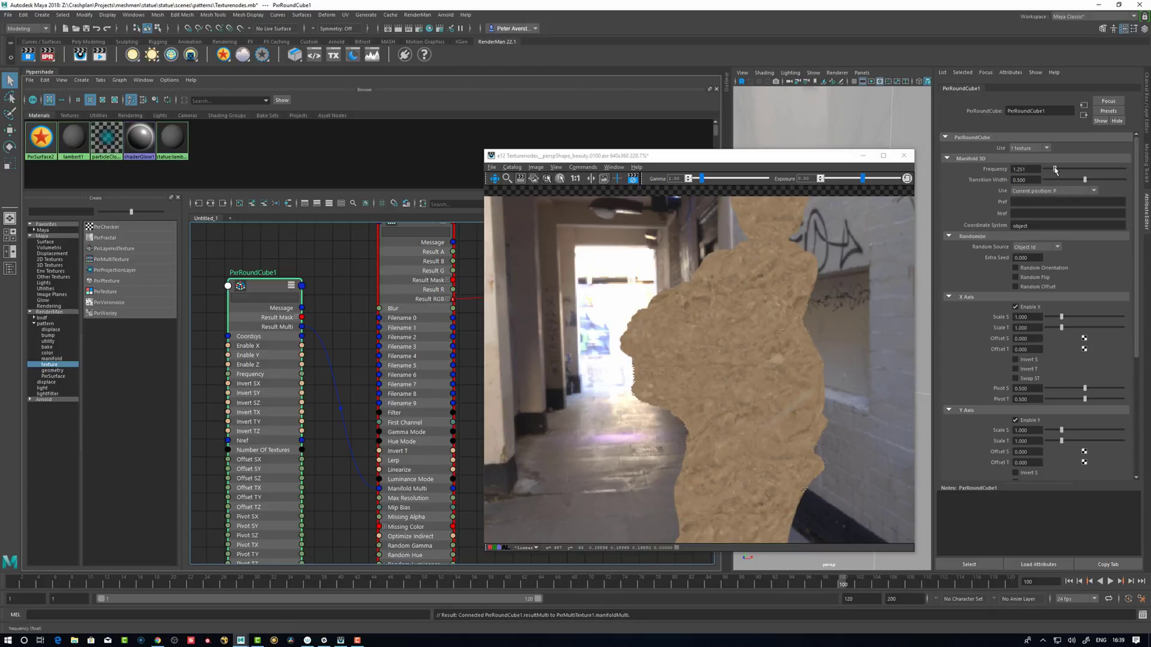
mouse_move(1055, 170)
left_mouse_down()
mouse_move(1094, 176)
mouse_move(1072, 174)
left_mouse_up()
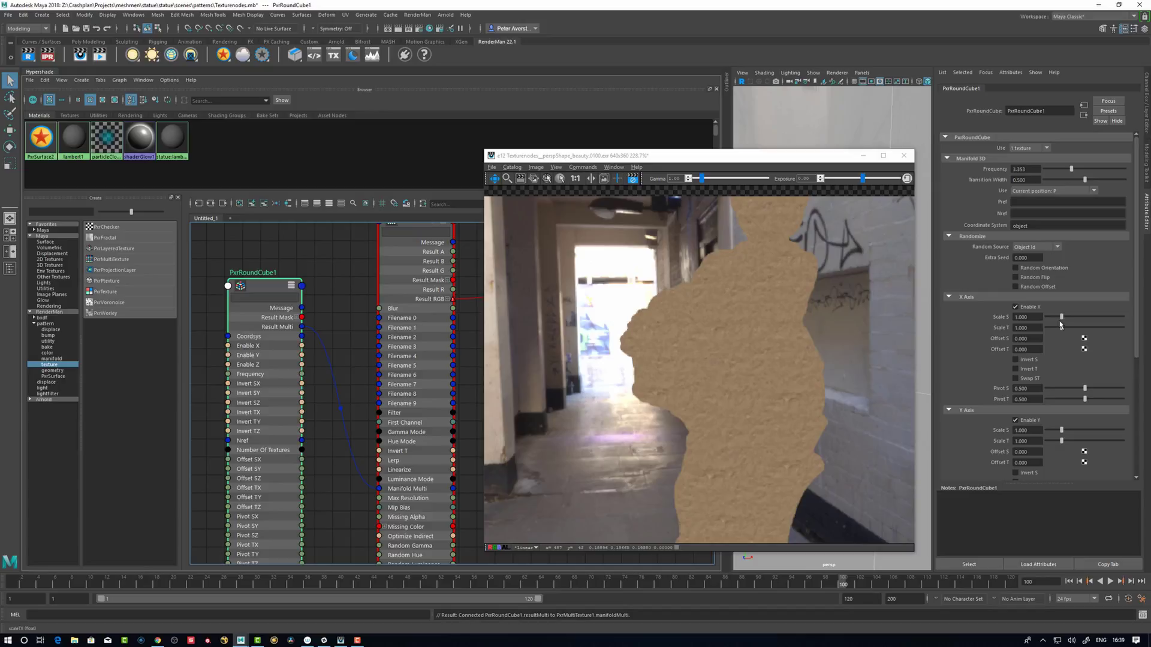
left_click_drag(1061, 317, 1068, 321)
key("ctrl+z")
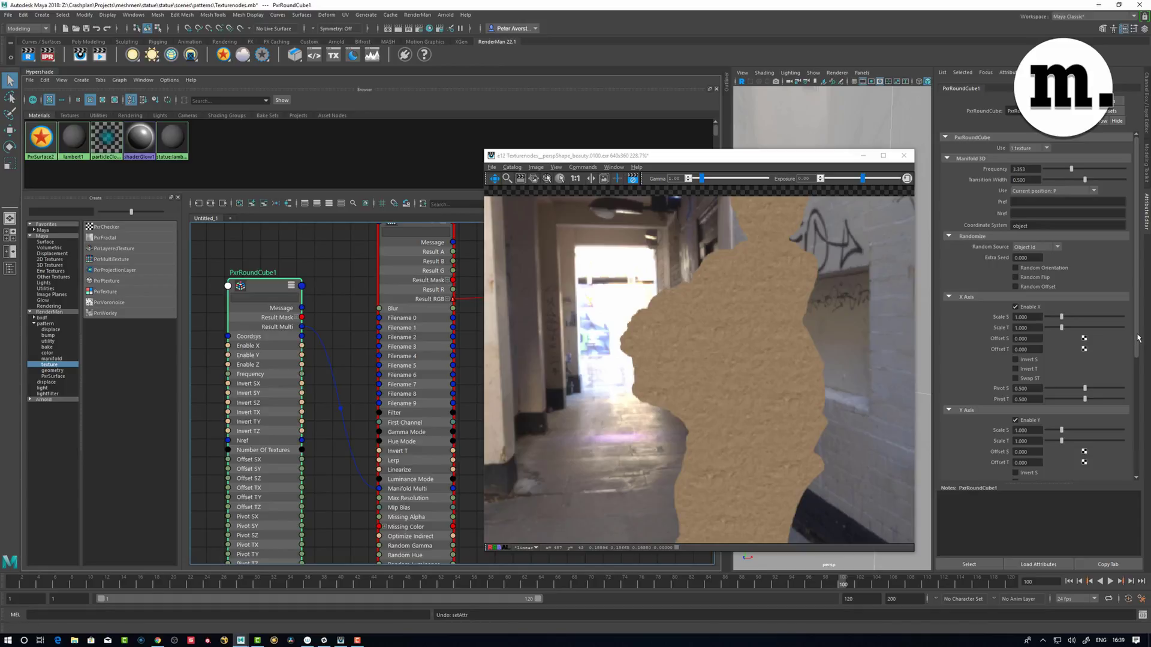
Step: Try Random Offset on PxrRoundCube1, turn it back off, and turn on Random Orientation
mouse_move(1139, 339)
left_mouse_down()
mouse_move(1139, 393)
mouse_move(1136, 361)
left_mouse_up()
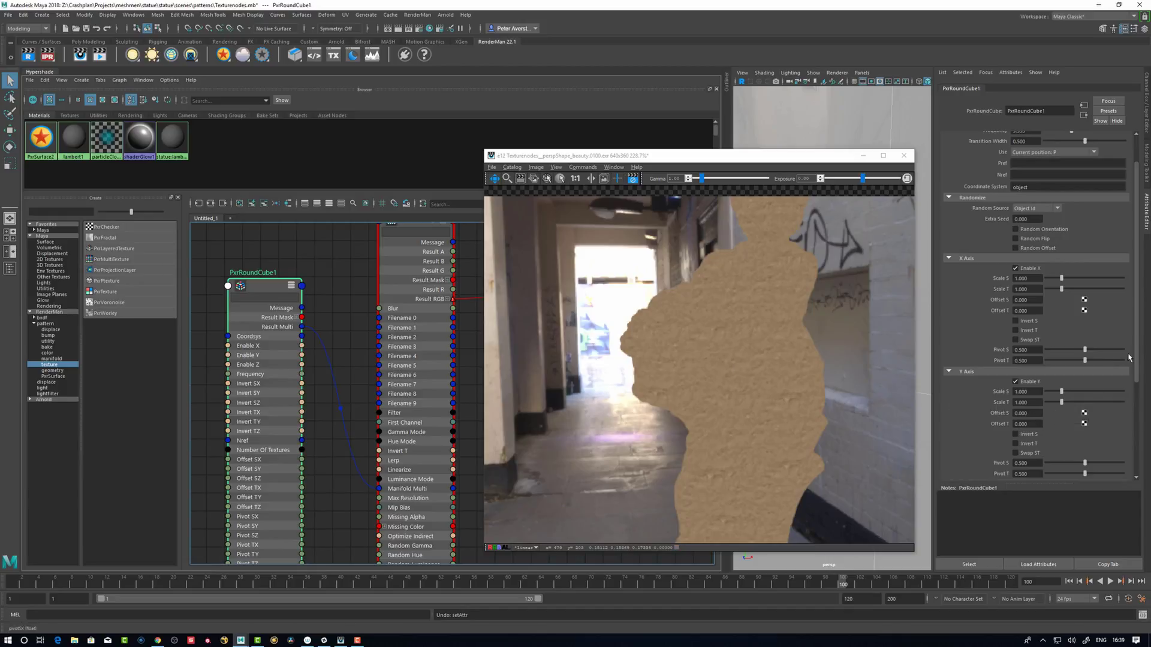
left_click_drag(1139, 353, 1126, 313)
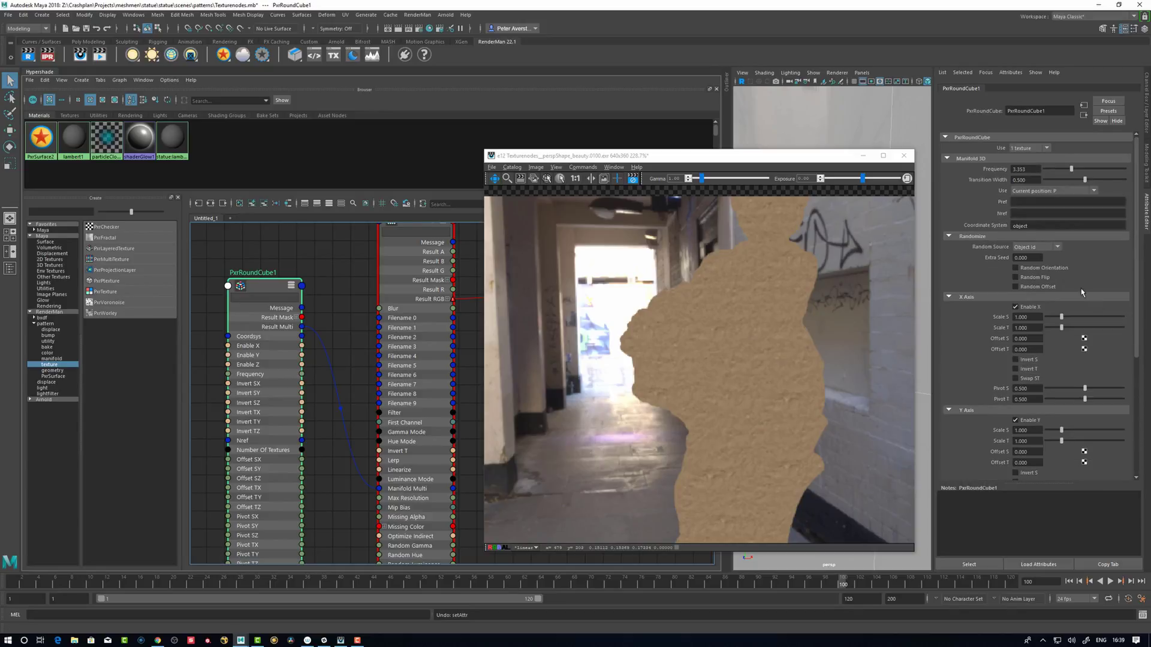
left_click(1015, 286)
left_click(1016, 287)
left_click(1021, 271)
left_click_drag(1137, 301, 1140, 344)
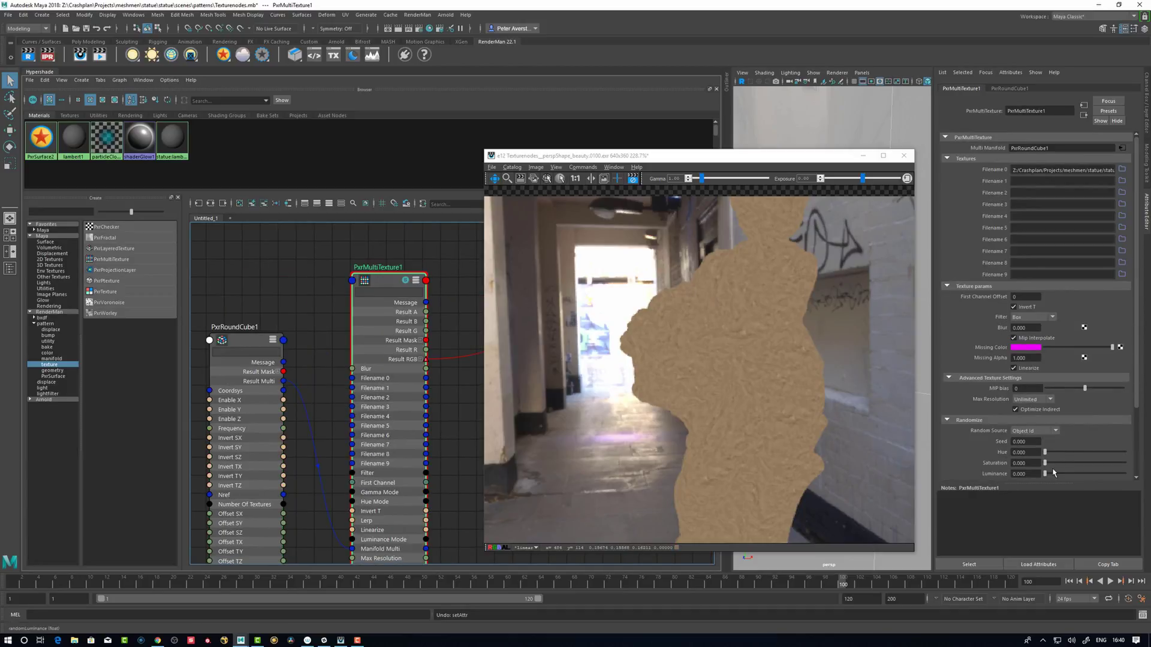
Step: Set the Randomize Luminance of PxrMultiTexture1 to about 0.028 and check the statue in the render
left_click_drag(1050, 477, 1049, 478)
scroll(764, 352, "up", 2)
scroll(765, 353, "down", 15)
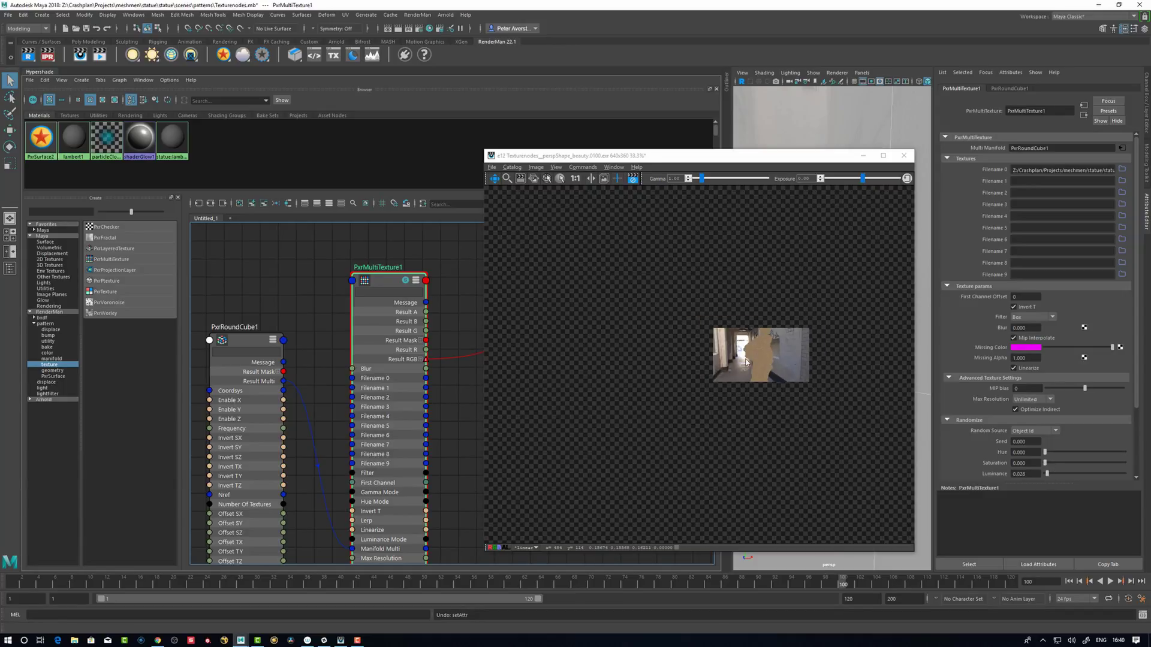
scroll(753, 358, "up", 12)
Step: Examine the statue's projected texture in the live render from close up and from a different angle
left_click_drag(752, 156, 509, 160)
right_click_drag(826, 361, 939, 369, "alt")
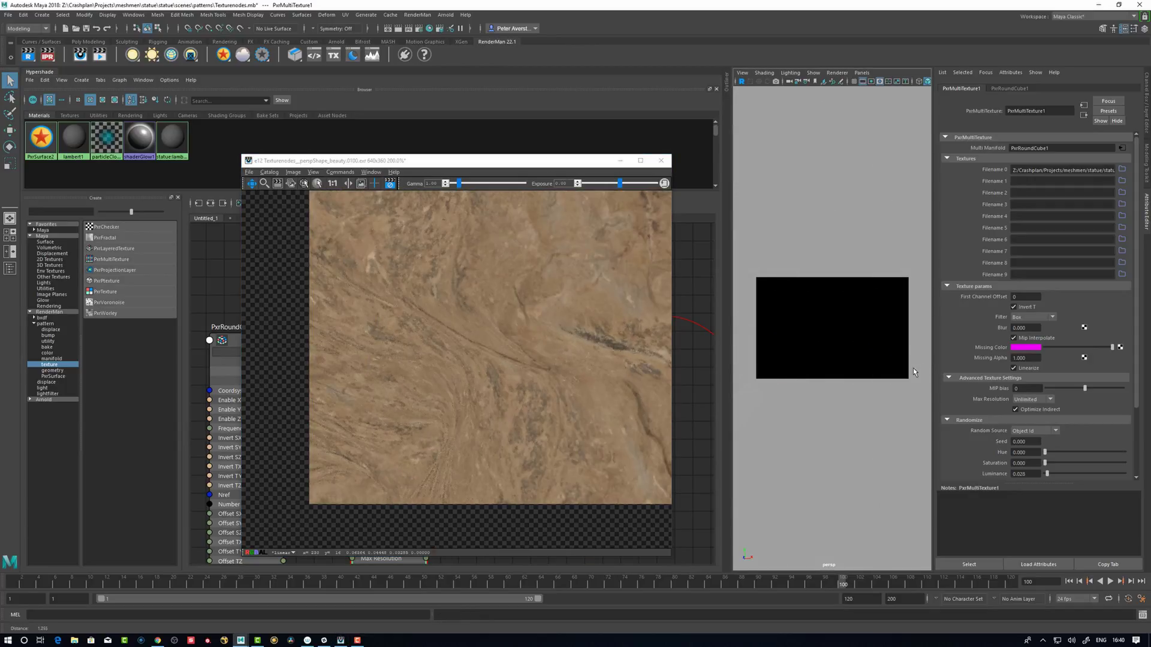
right_click_drag(871, 366, 806, 362, "alt")
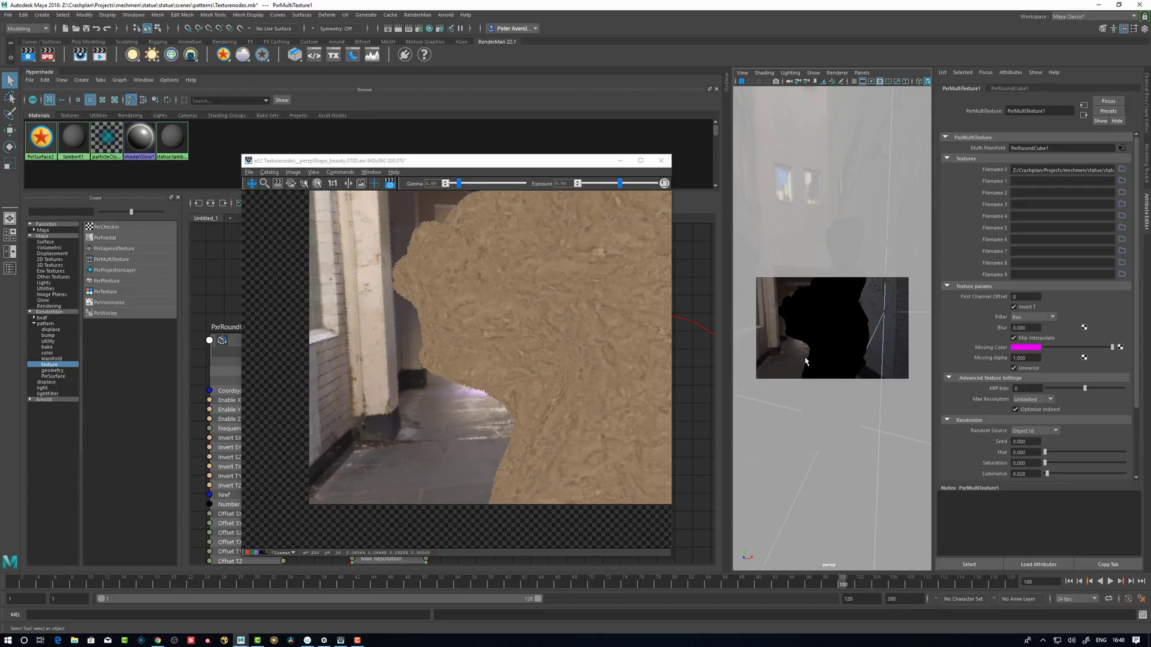
left_click_drag(812, 368, 791, 367, "alt")
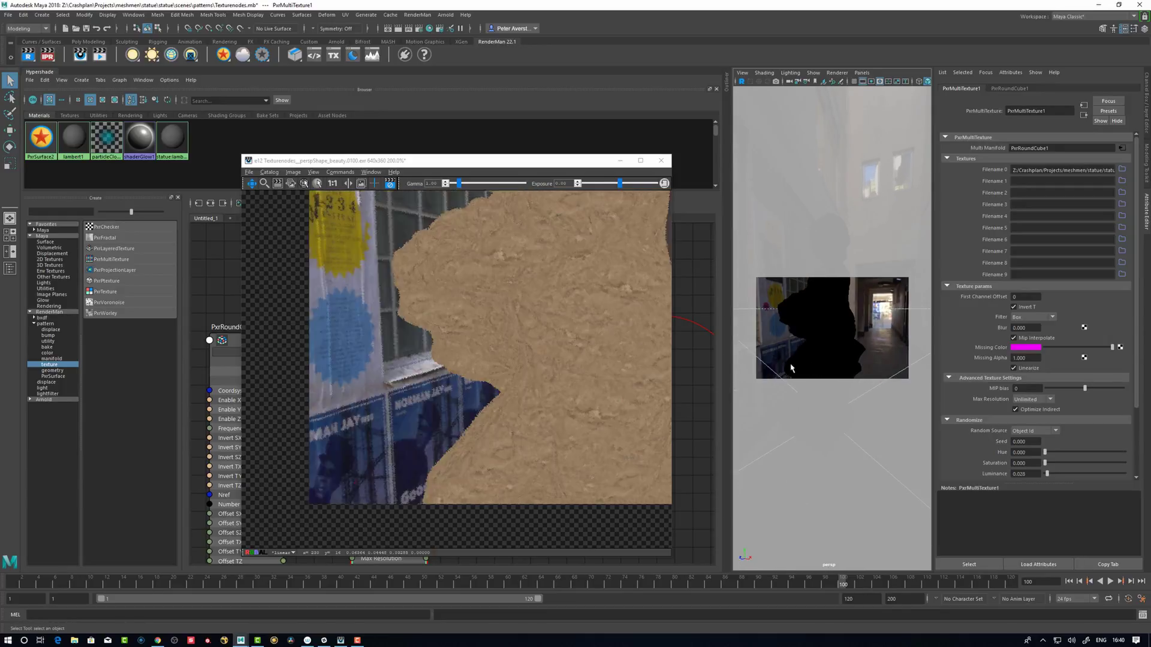
mouse_move(793, 368)
right_mouse_down("alt")
mouse_move(840, 368)
mouse_move(783, 350)
right_mouse_up("alt")
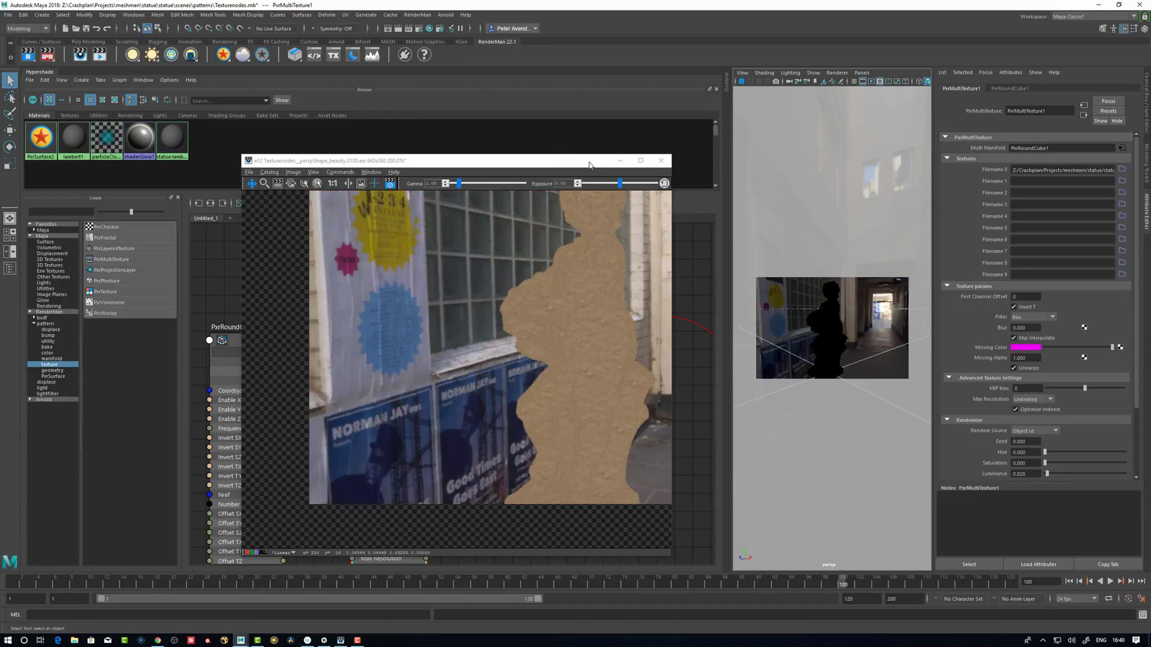
left_click_drag(542, 165, 847, 248)
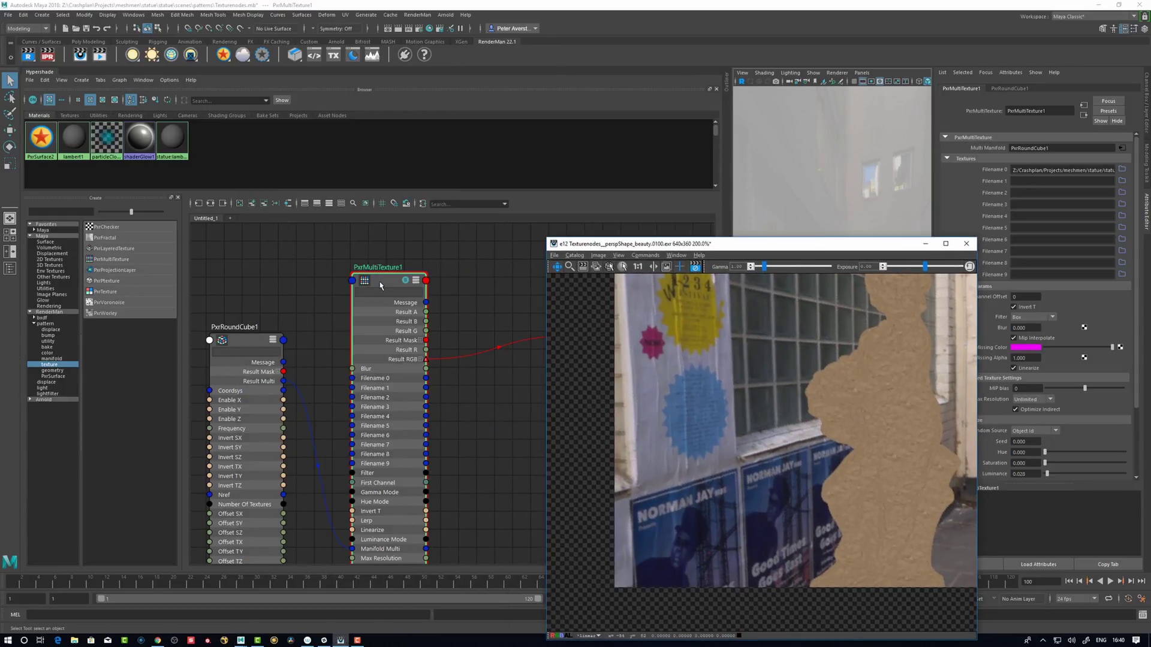
Step: Collapse the PxrMultiTexture1 and PxrRoundCube1 nodes to tidy the graph
key("1")
left_click_drag(380, 285, 391, 333)
left_click(252, 342)
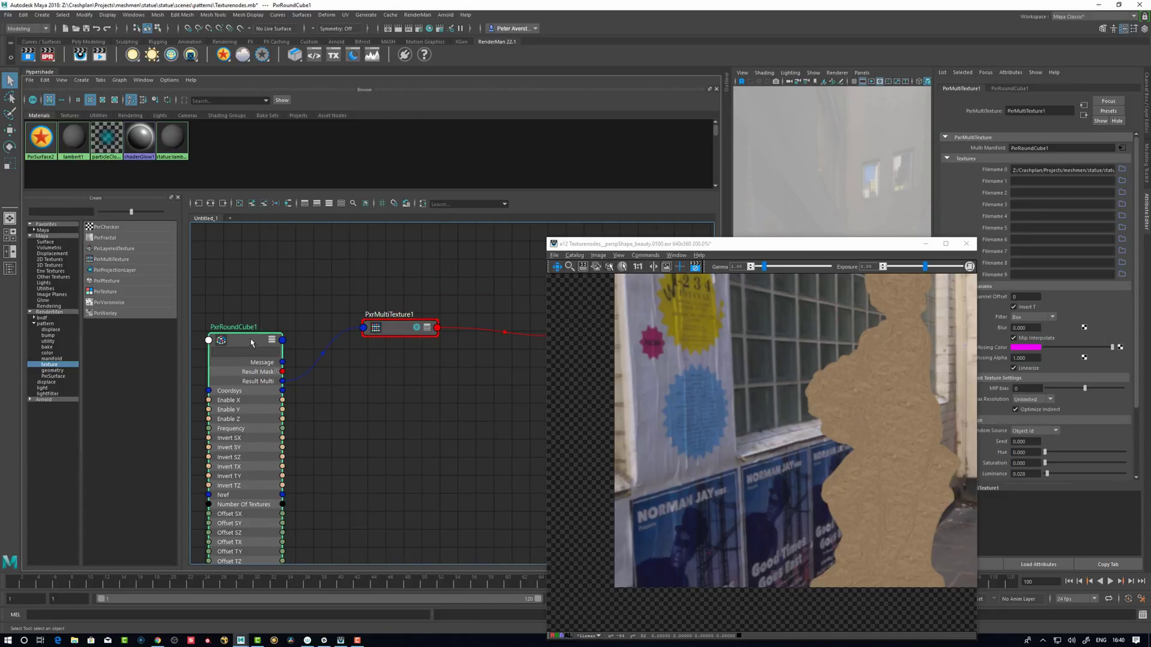
key("1")
left_click_drag(252, 342, 249, 345)
left_click(323, 288)
Step: Add a second PxrMultiTexture node above the first and feed its manifold from PxrRoundCube1's Result Multi output
middle_click_drag(374, 292, 375, 316, "alt")
key("Tab")
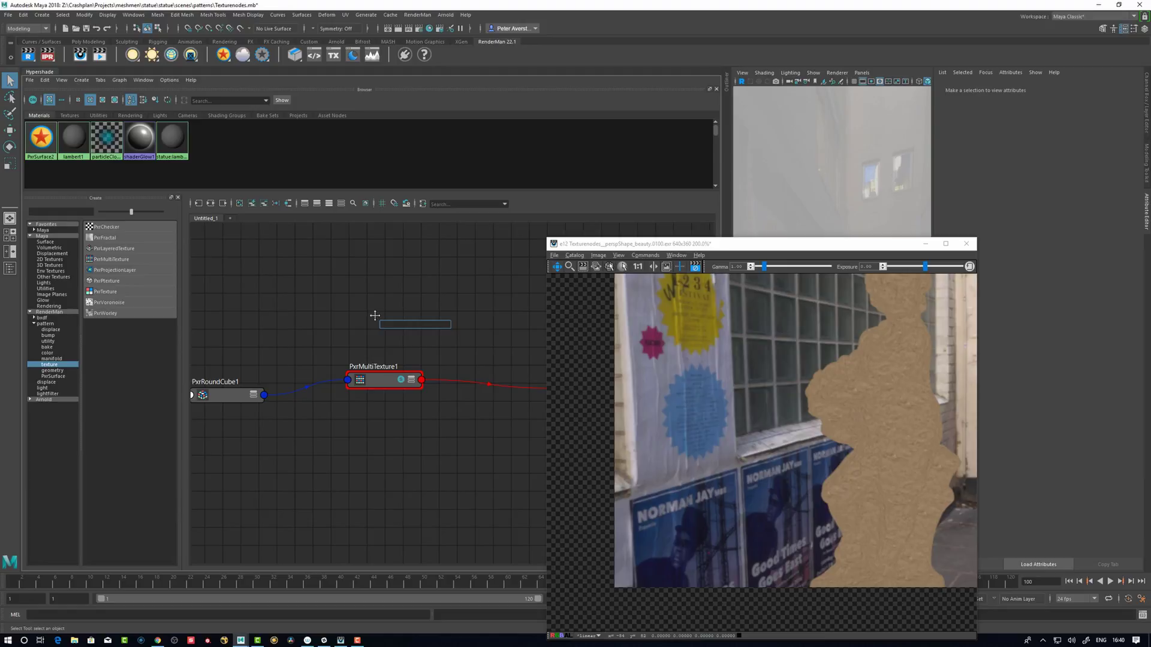
type("p")
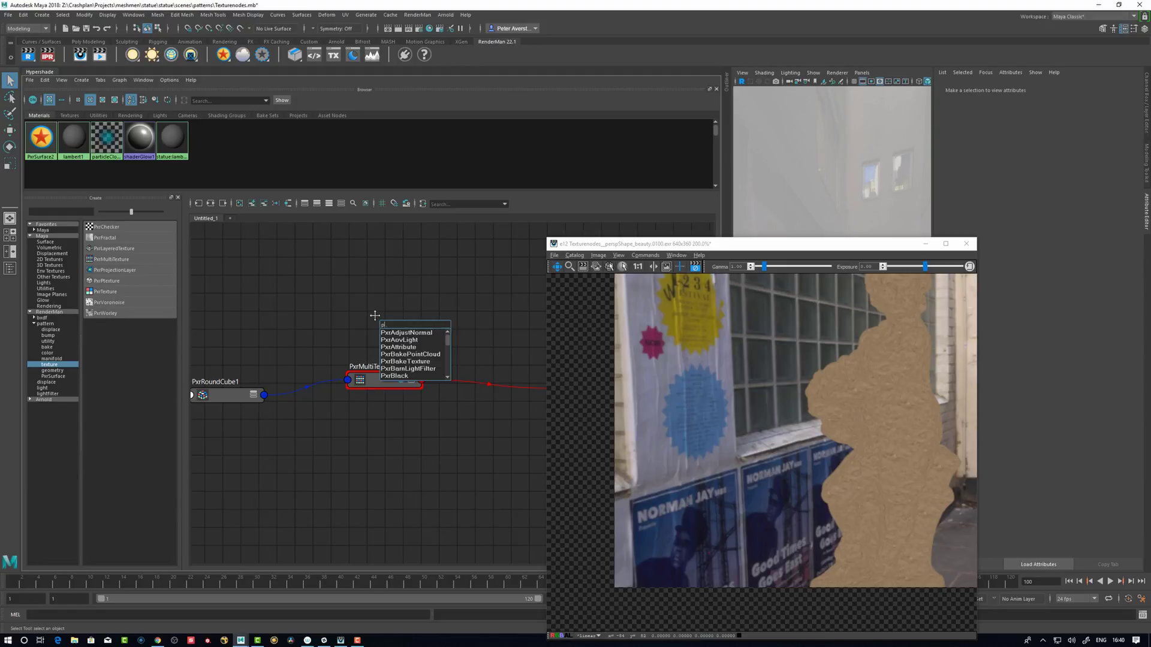
type("xrmu")
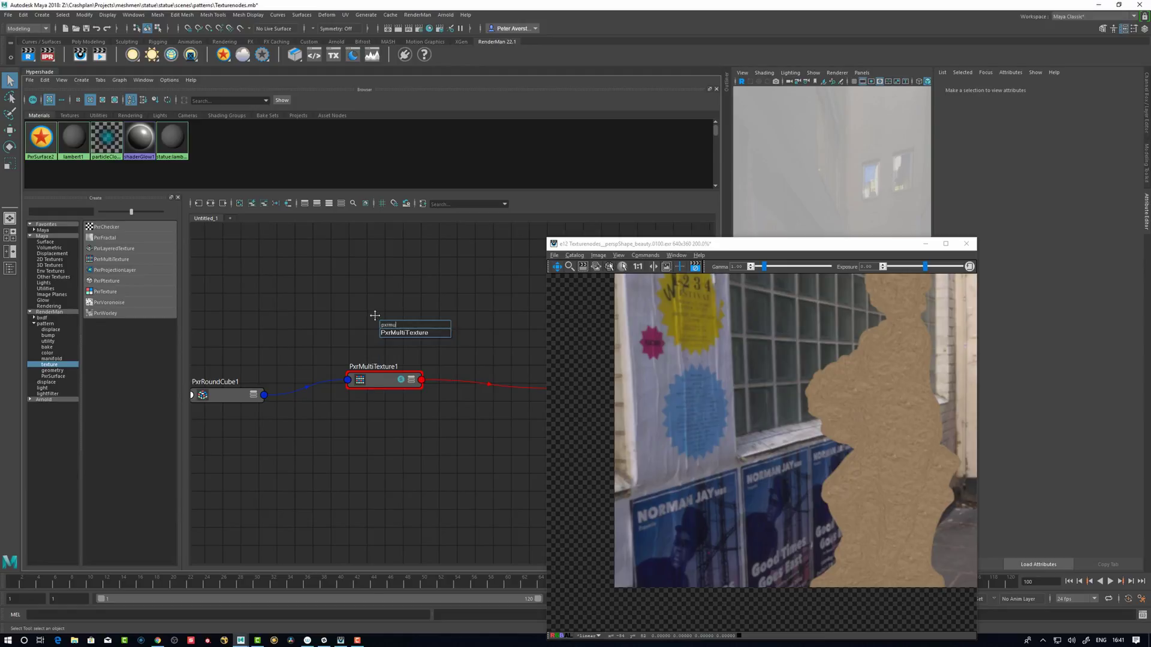
key("Return")
left_click_drag(419, 333, 402, 267)
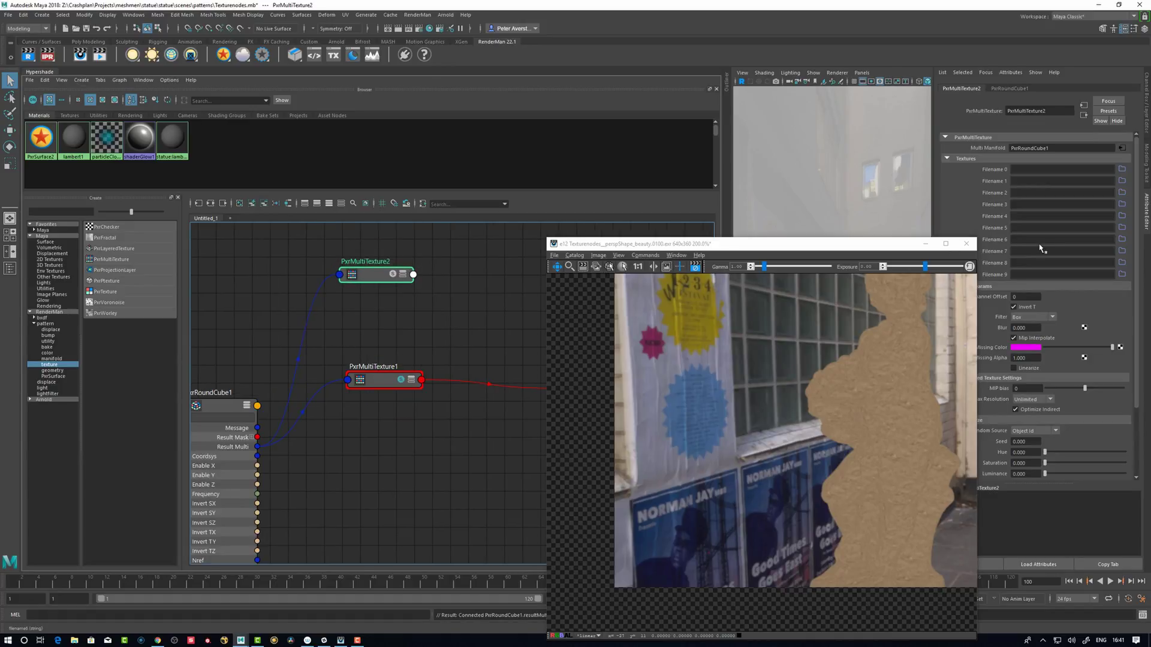
Step: Load omfpT_4K_Roughness.jpg.tex into Filename 0 of PxrMultiTexture2
left_click(1122, 169)
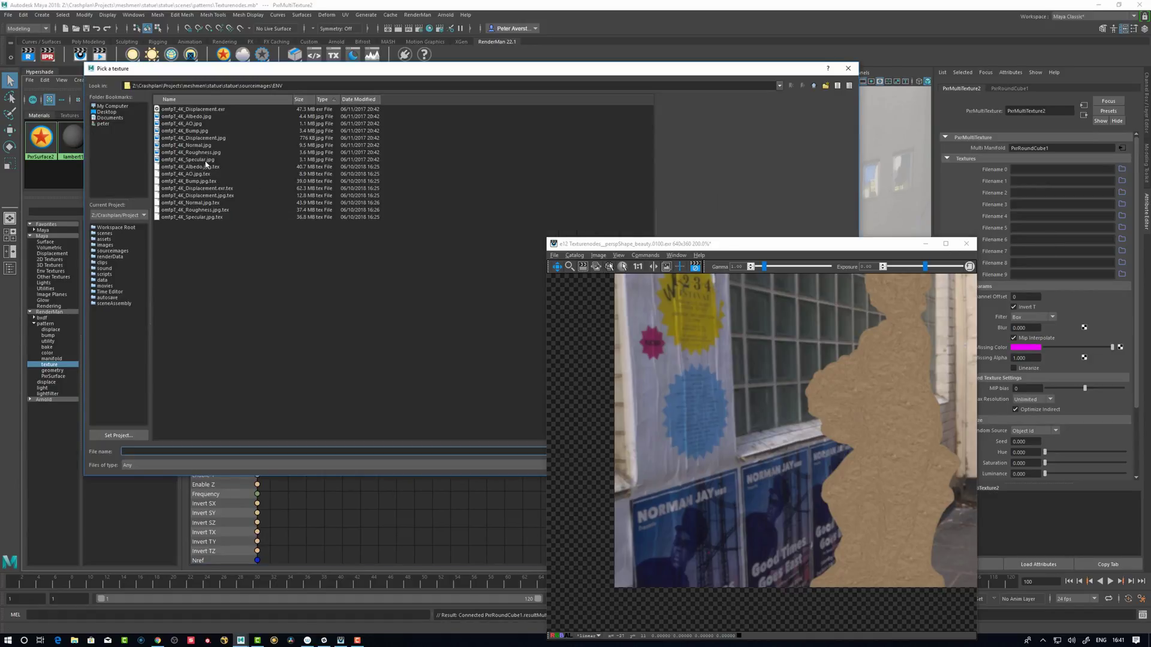
left_click(277, 210)
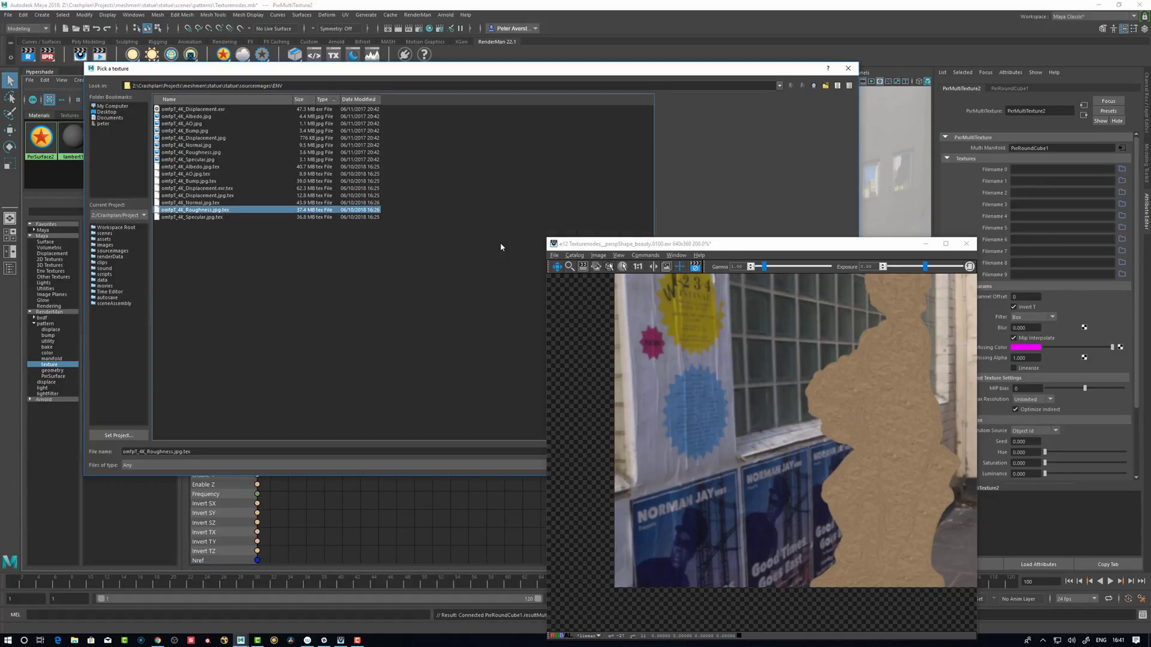
key("Return")
Step: Connect the Result RGBR output of PxrMultiTexture2 to the Specular Roughness of PxrSurface2, and collapse the texture node
key("3")
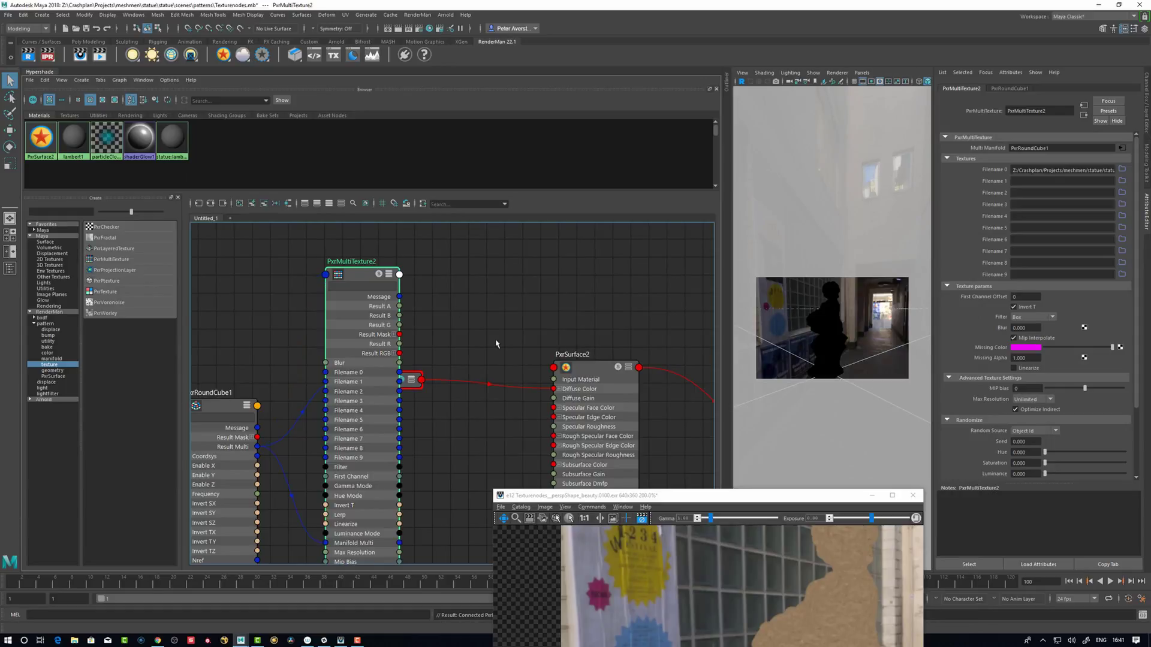
left_click(394, 353)
left_click_drag(399, 363, 554, 426)
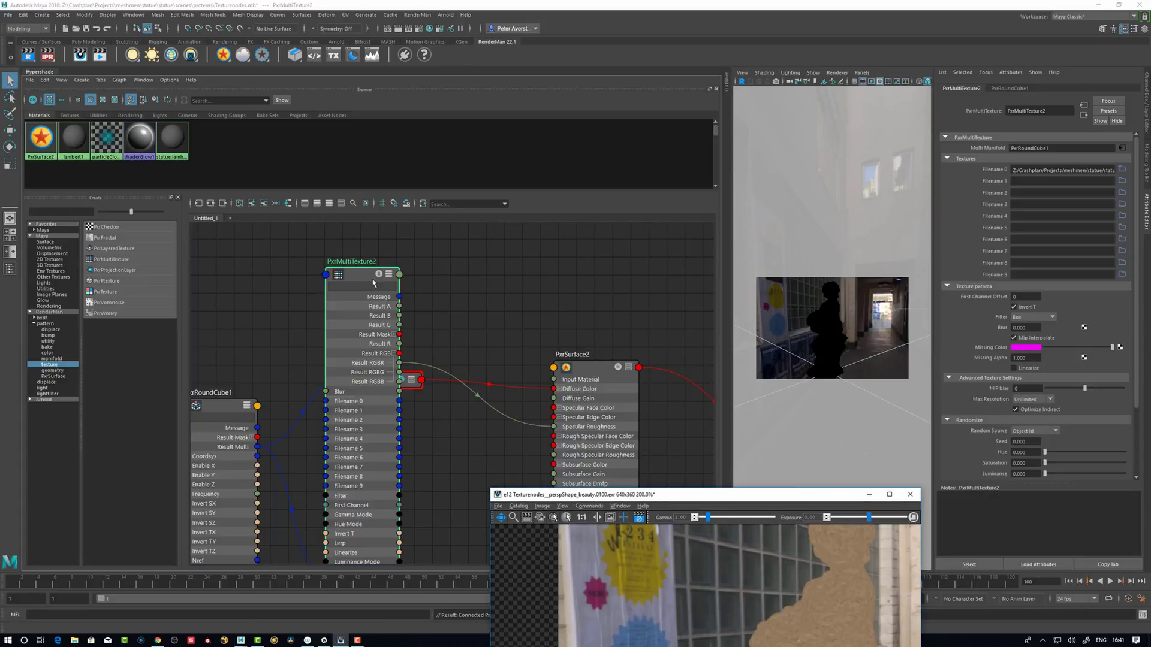
left_click_drag(354, 273, 367, 306)
key("1")
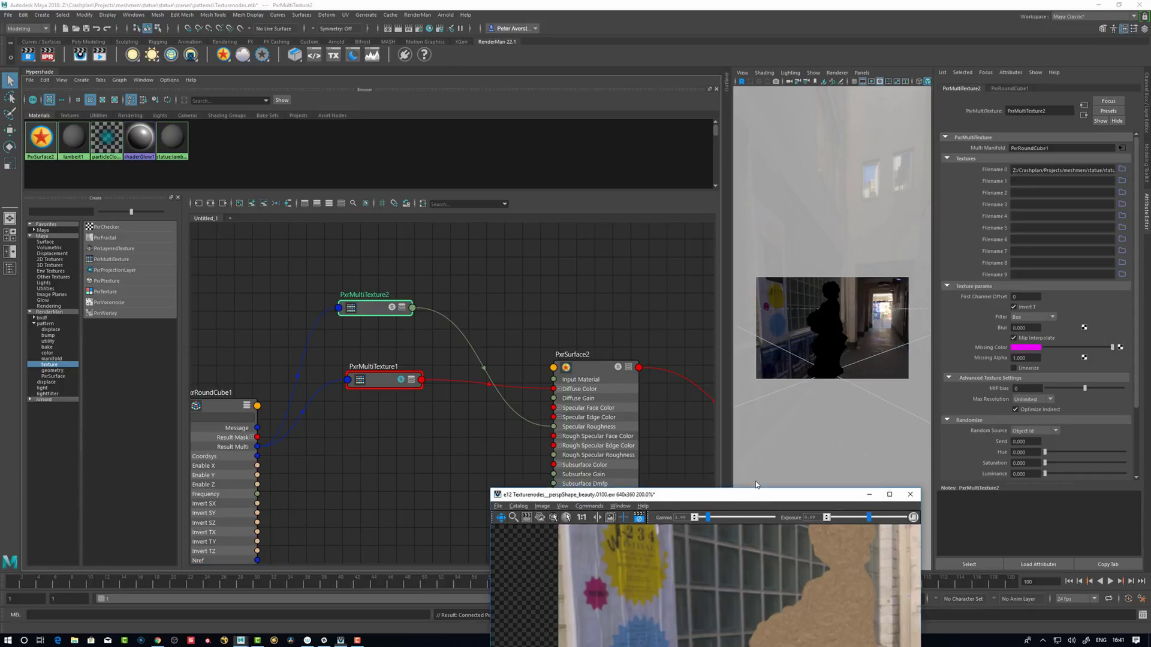
Step: Turn off the solo on PxrMultiTexture1 and inspect the statue's full material up close in the render
left_click_drag(742, 495, 736, 368)
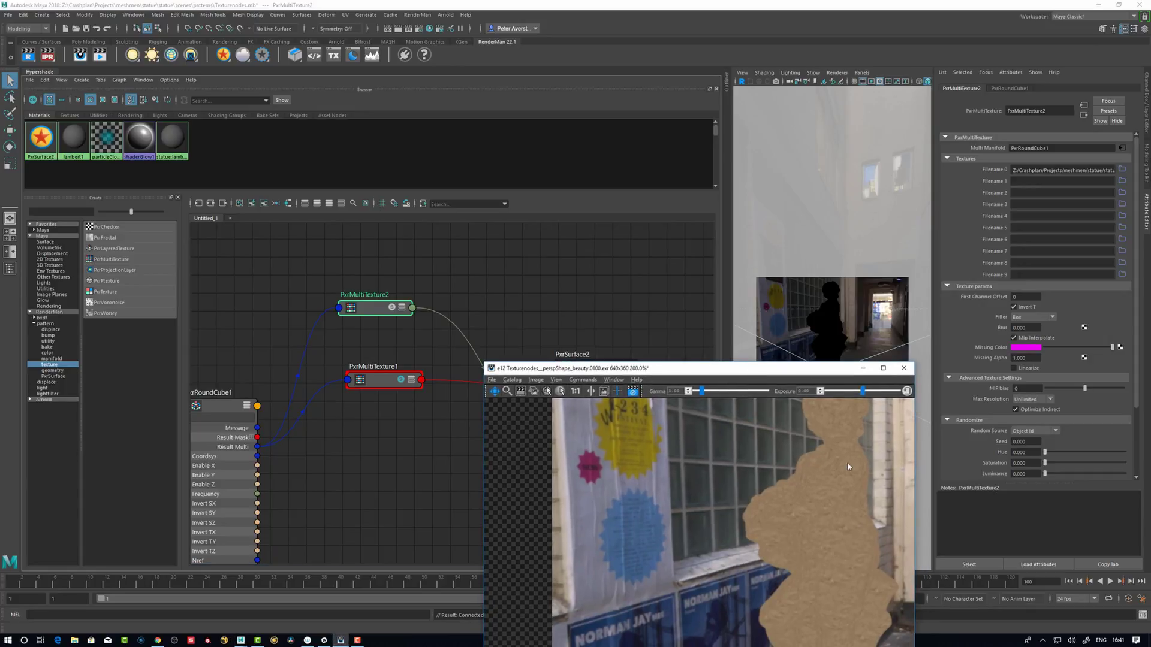
left_click(401, 381)
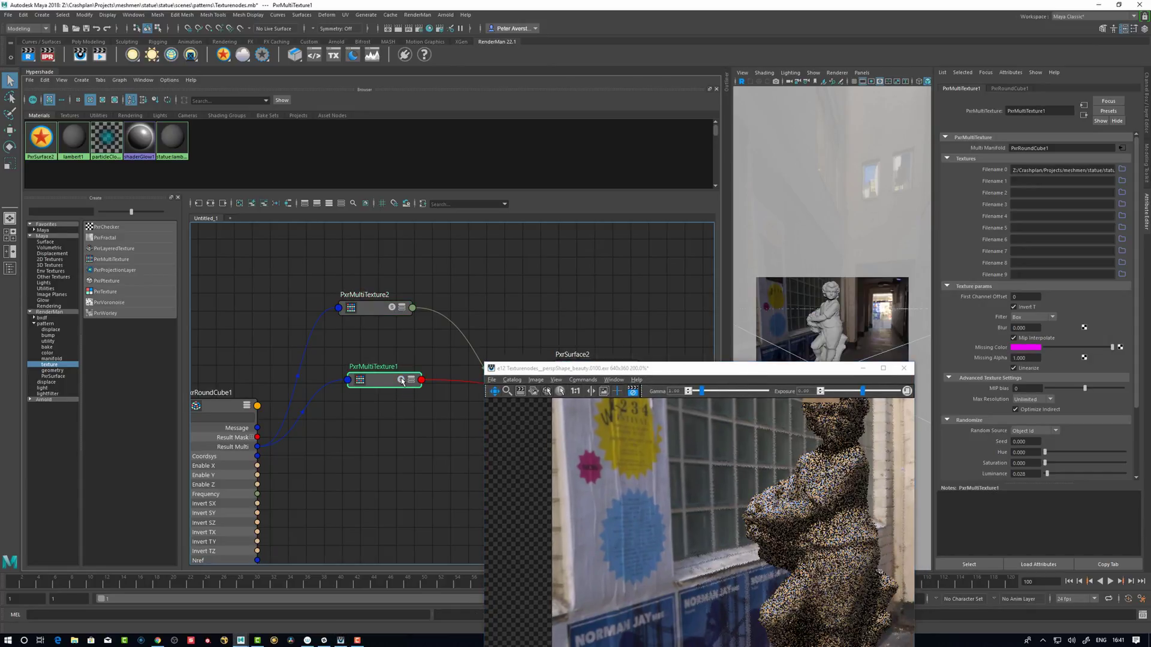
scroll(510, 298, "up", 1)
scroll(510, 298, "up", 3)
left_click_drag(689, 368, 384, 101)
scroll(841, 315, "up", 10)
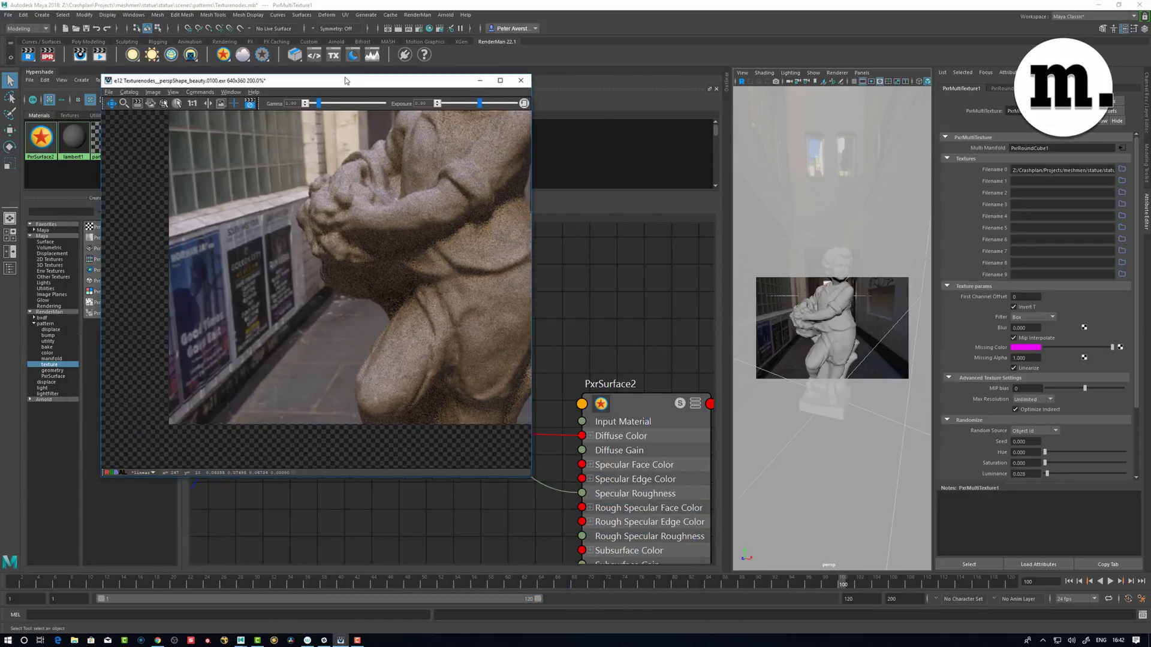
left_click_drag(346, 80, 260, 66)
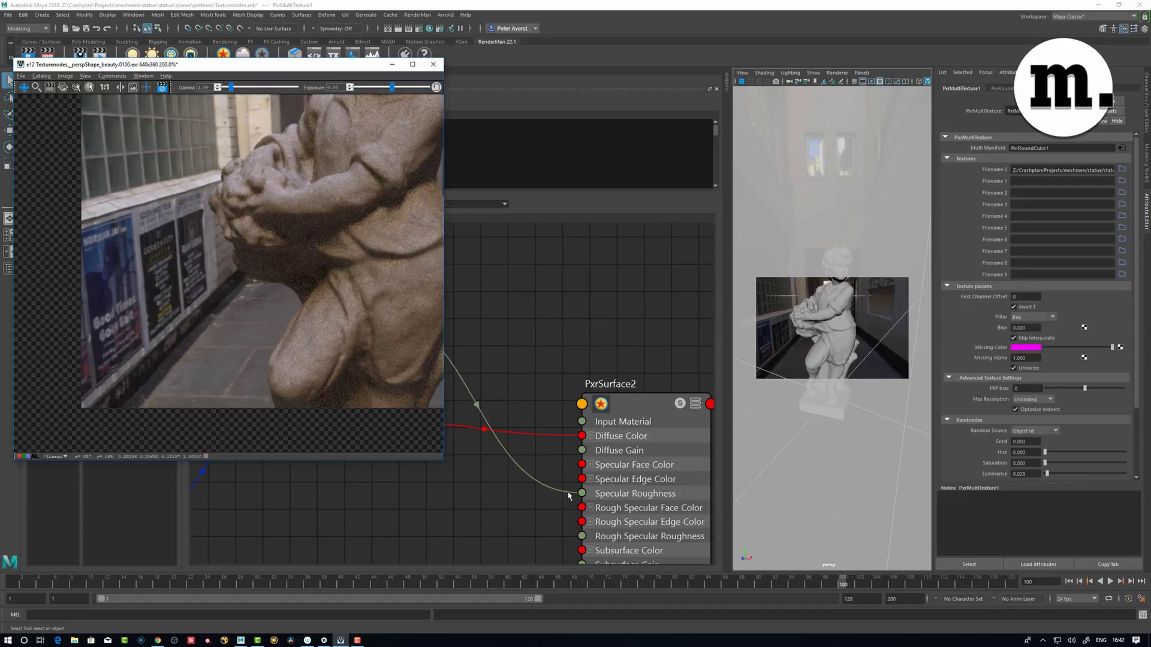
Step: Disconnect the PxrMultiTexture2 output from the Specular Roughness of PxrSurface2
left_click_drag(569, 495, 523, 505)
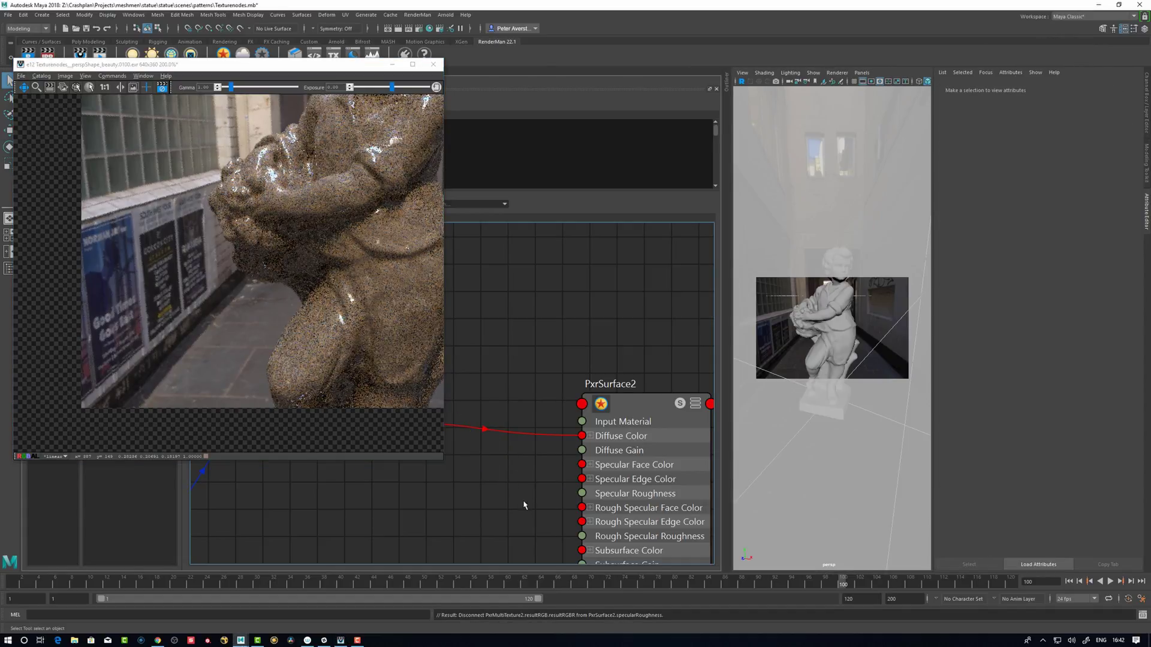
middle_click_drag(523, 505, 599, 502, "alt")
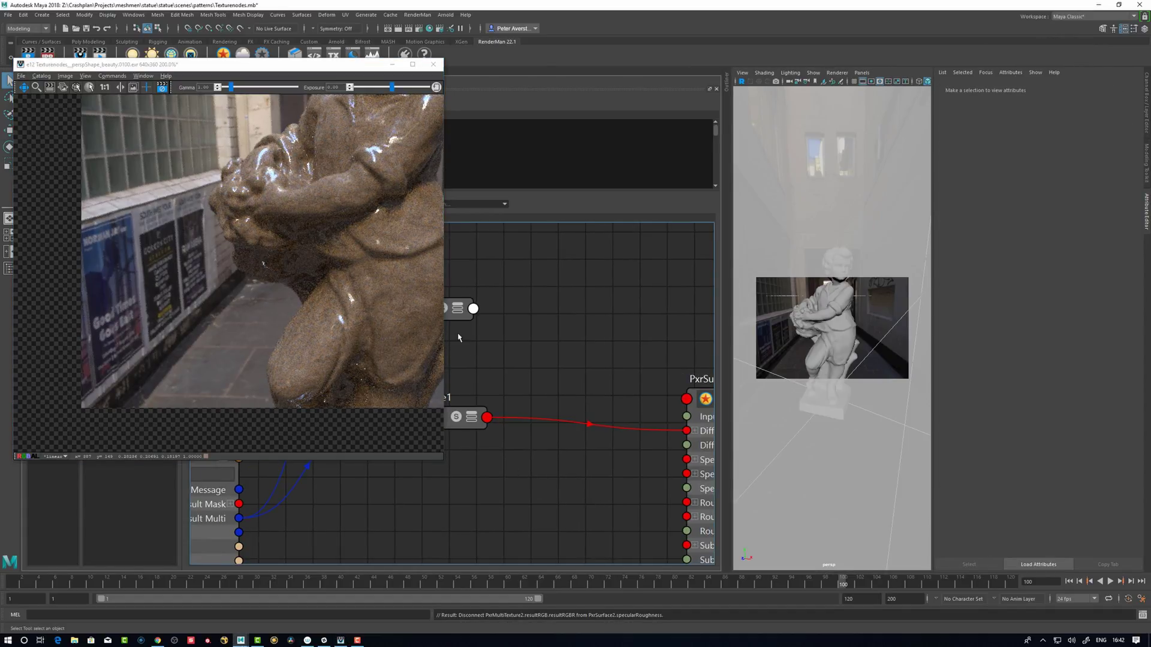
Step: Reconnect the Result RGBR output of PxrMultiTexture2 to the Specular Roughness of PxrSurface2, and move the render window aside
middle_click_drag(474, 334, 515, 283, "alt")
left_click(513, 330)
key("3")
scroll(519, 381, "down", 3)
left_click_drag(500, 378, 646, 414)
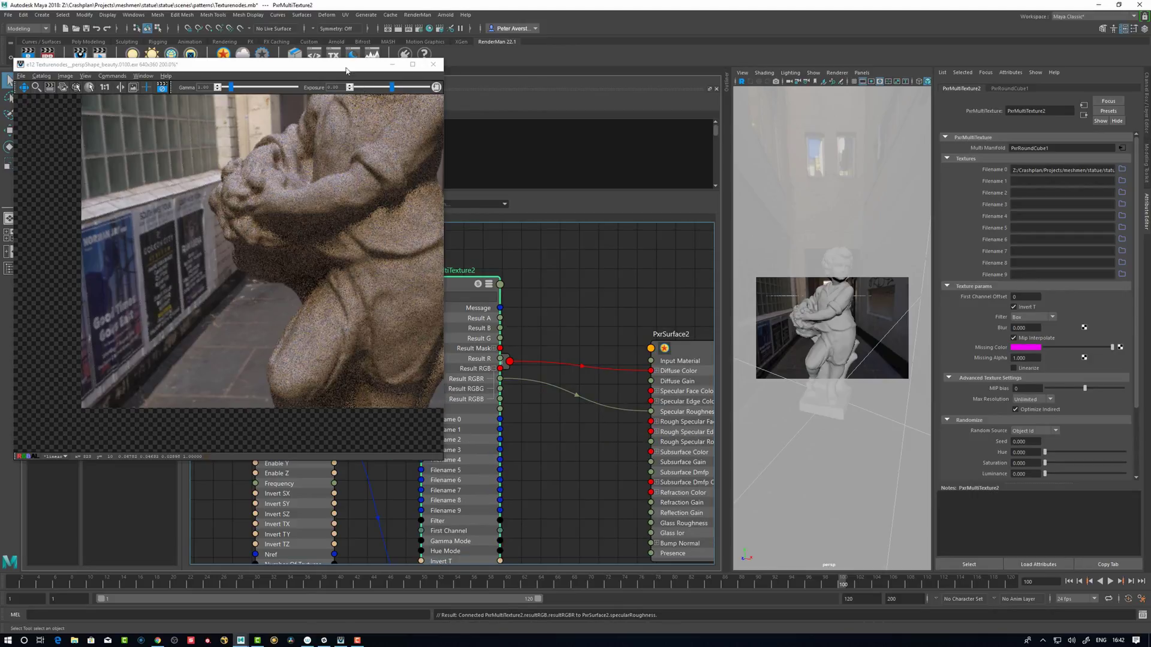
left_click_drag(340, 70, 358, 85)
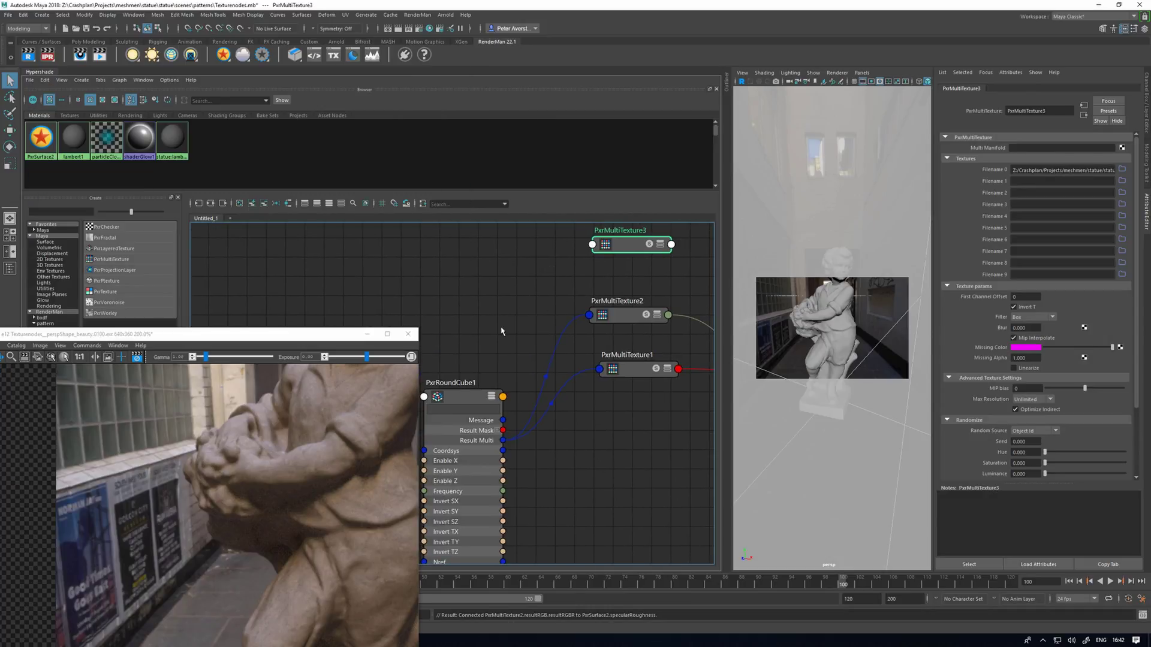
Step: Connect the Result Multi output of PxrRoundCube1 to the Manifold Multi of PxrMultiTexture3, and collapse the texture node
left_click_drag(474, 406, 467, 401)
left_click(623, 250)
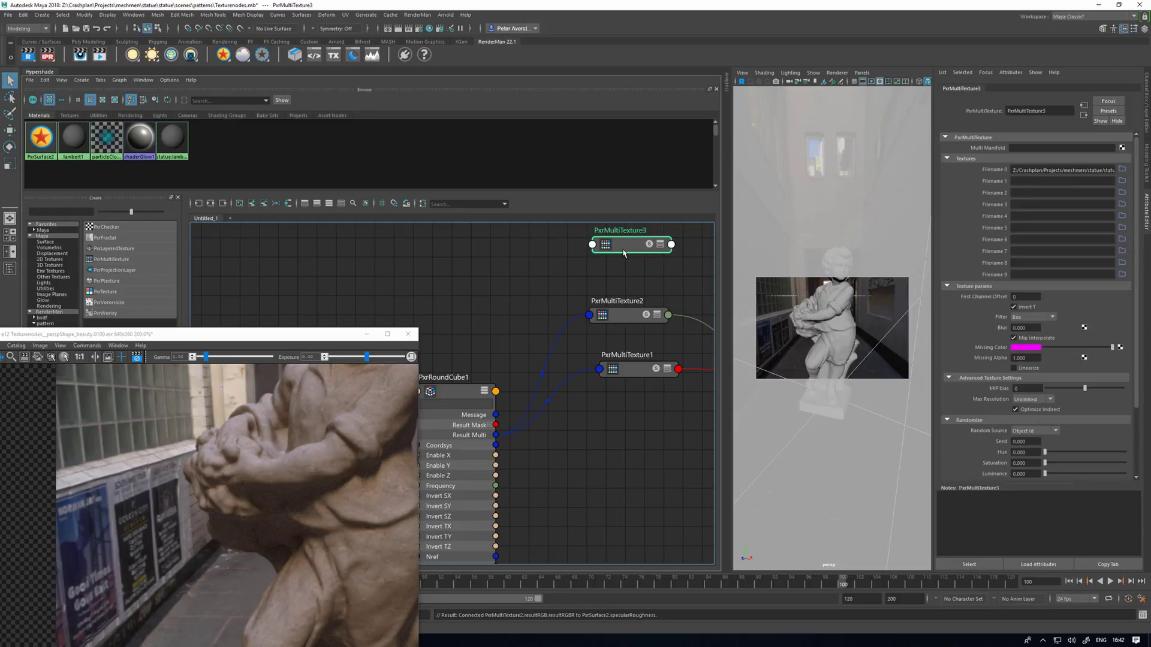
key("3")
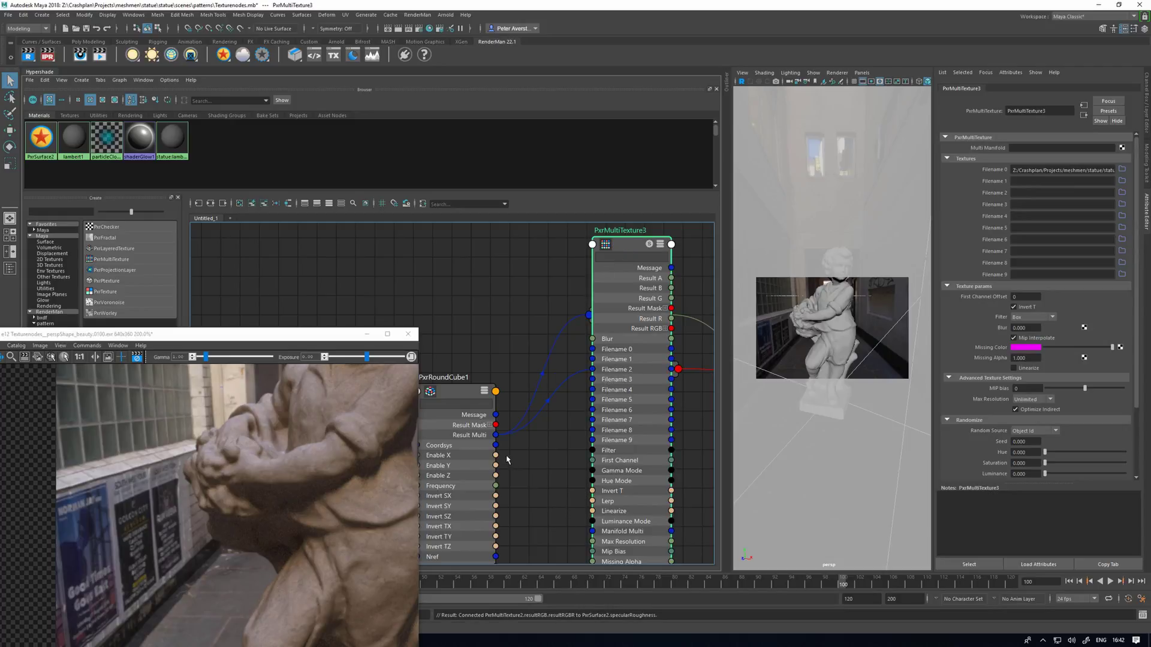
left_click_drag(495, 435, 592, 531)
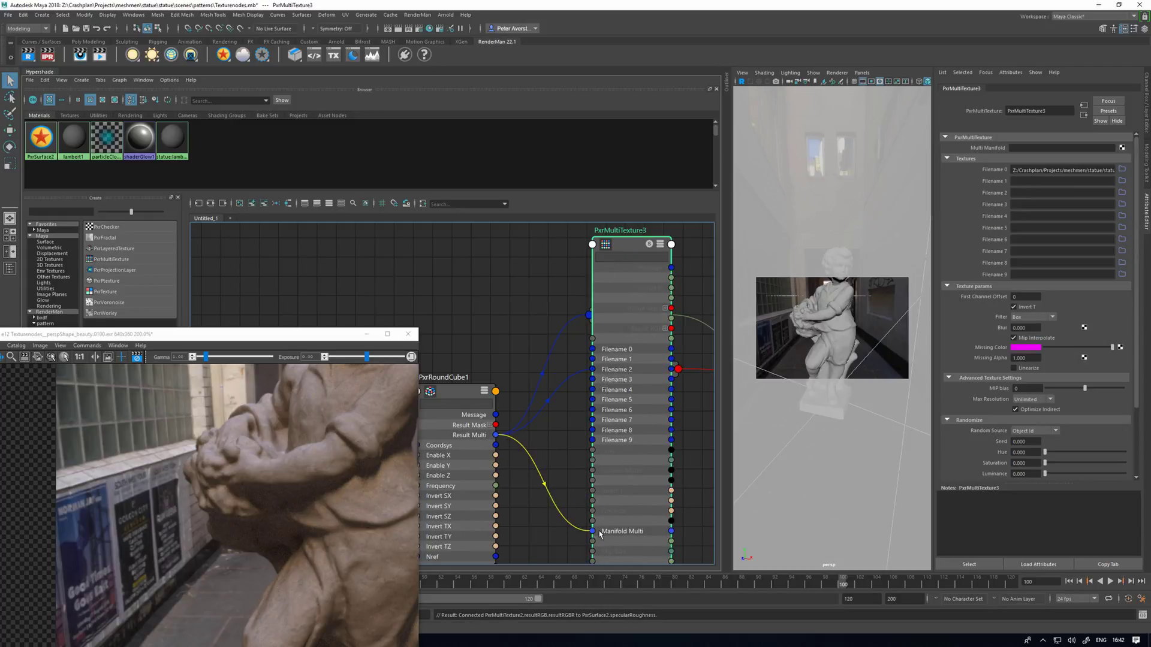
left_click_drag(624, 249, 620, 243)
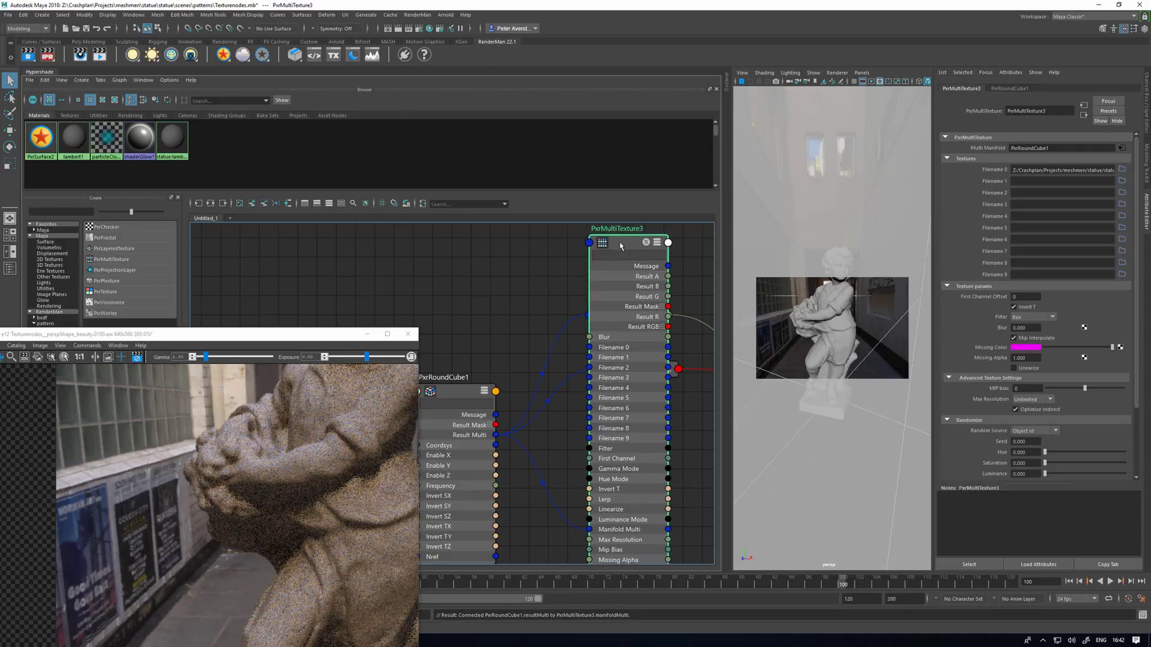
key("1")
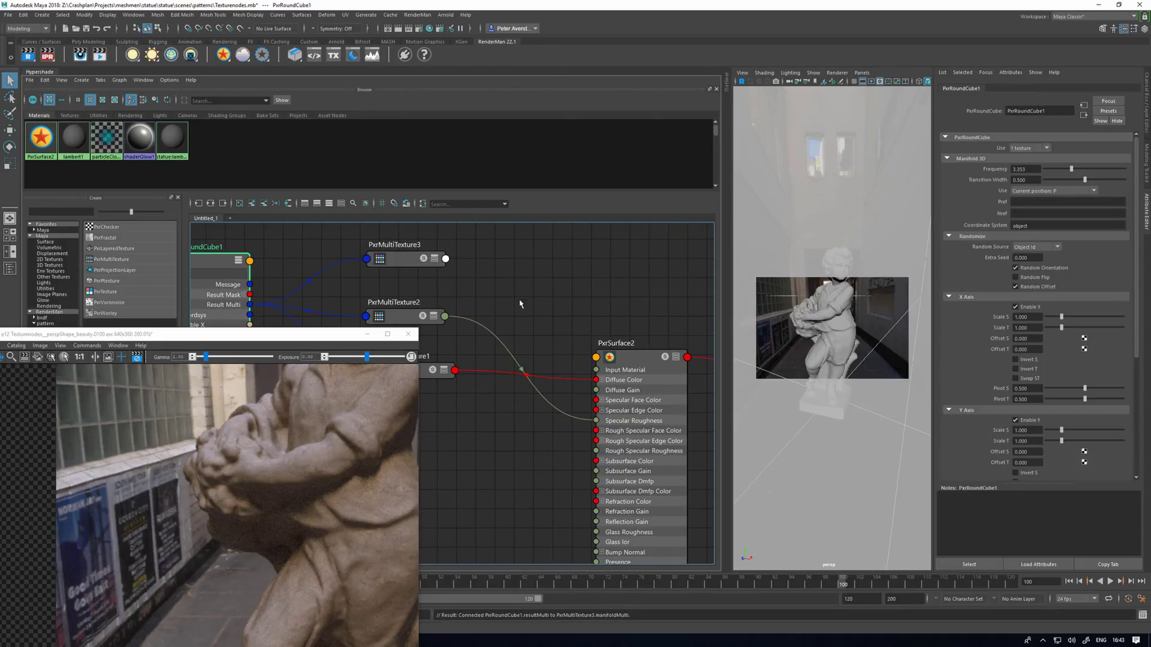
Step: Create a PxrBump node and connect its Result N output to the Bump Normal of PxrSurface2
middle_click_drag(491, 346, 531, 323, "alt")
left_click_drag(587, 404, 512, 396)
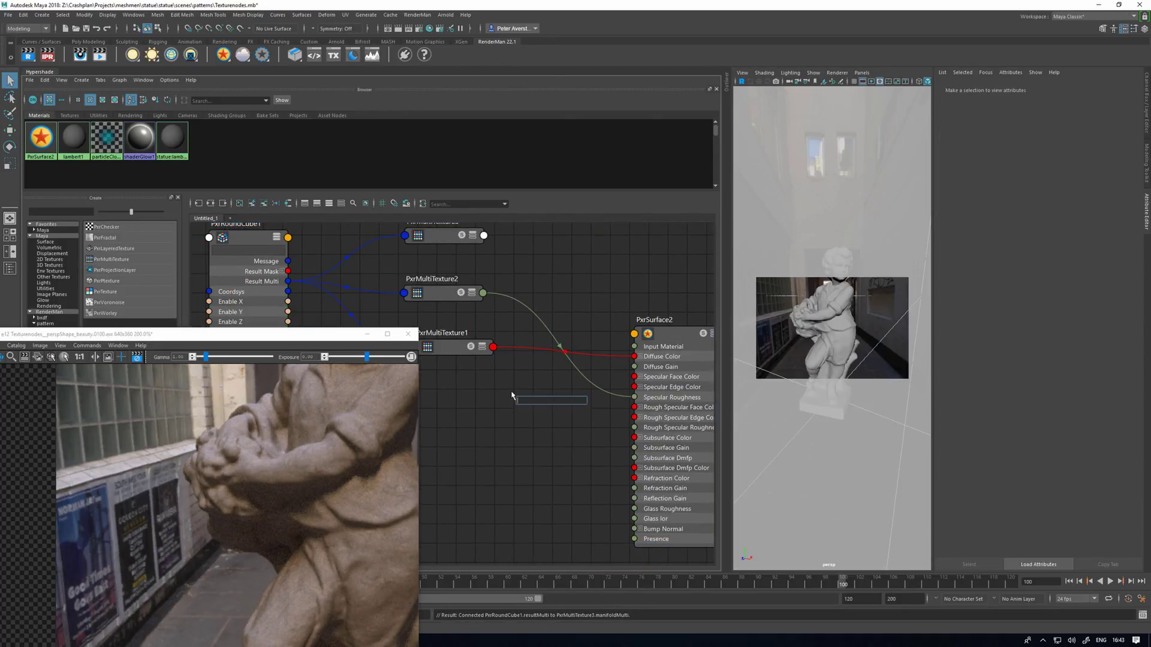
type("pxrbump")
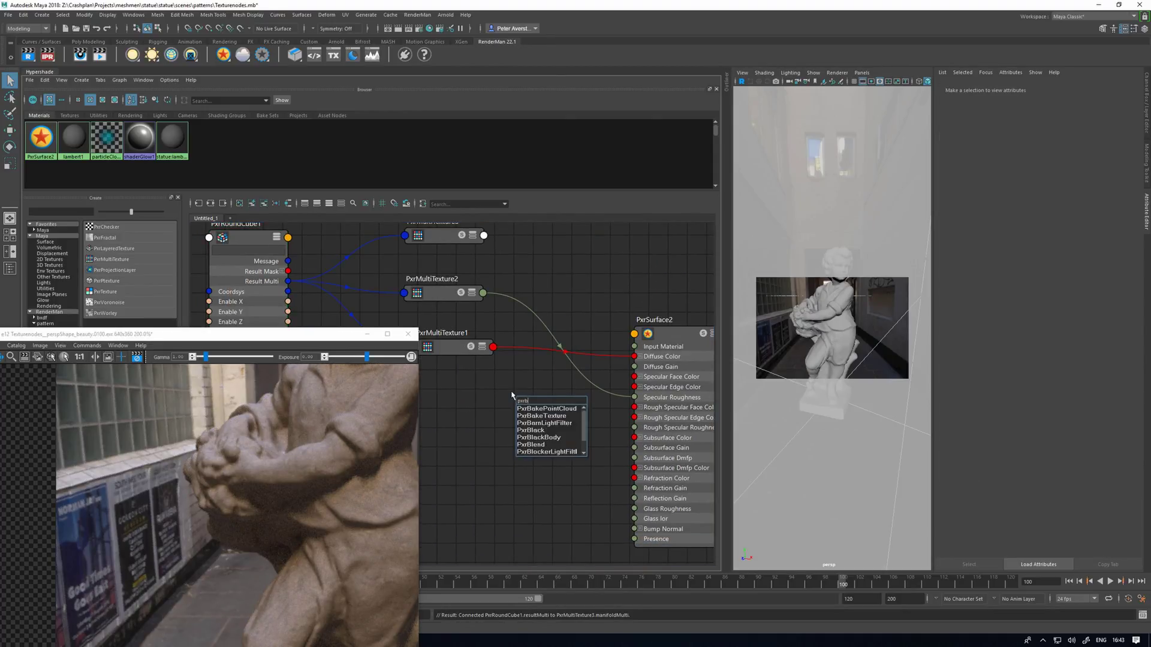
key("Return")
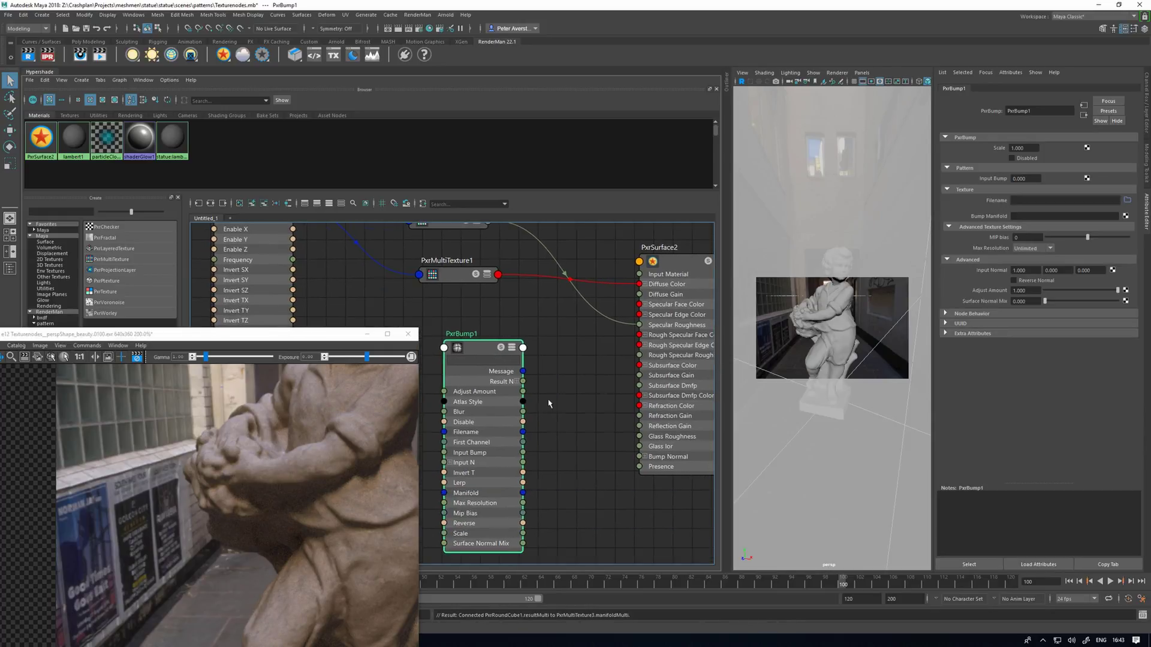
left_click_drag(523, 381, 639, 457)
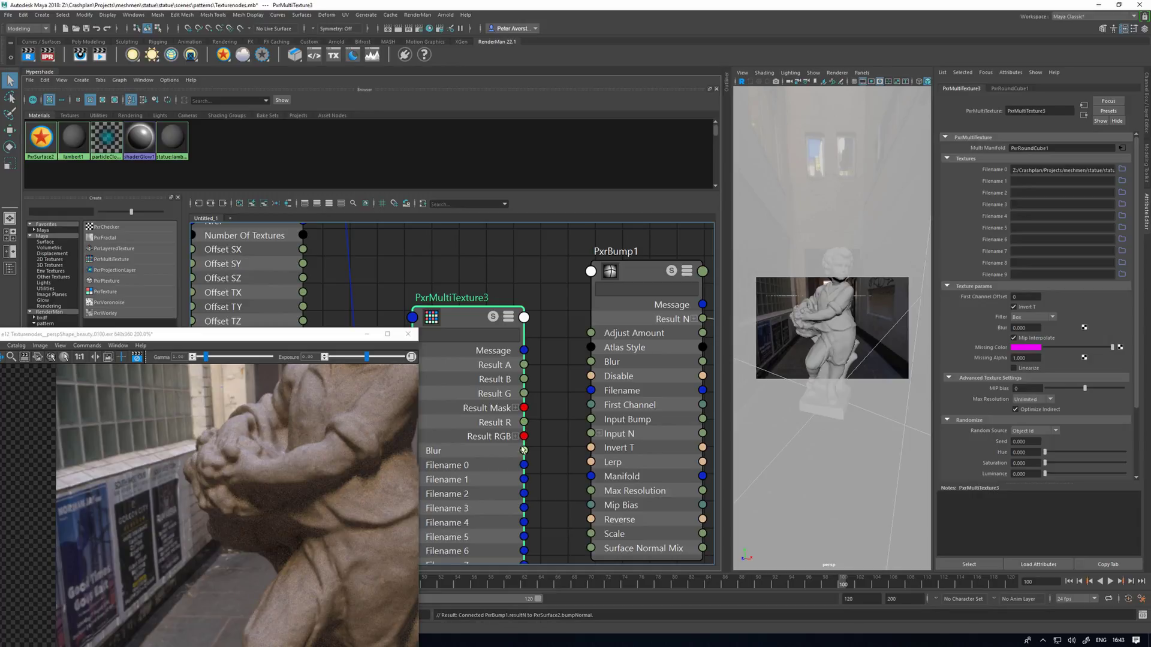
Step: Connect the Result R output of PxrMultiTexture3 to the Input Bump of PxrBump1, and place the collapsed texture node beside it
left_click_drag(524, 422, 560, 432)
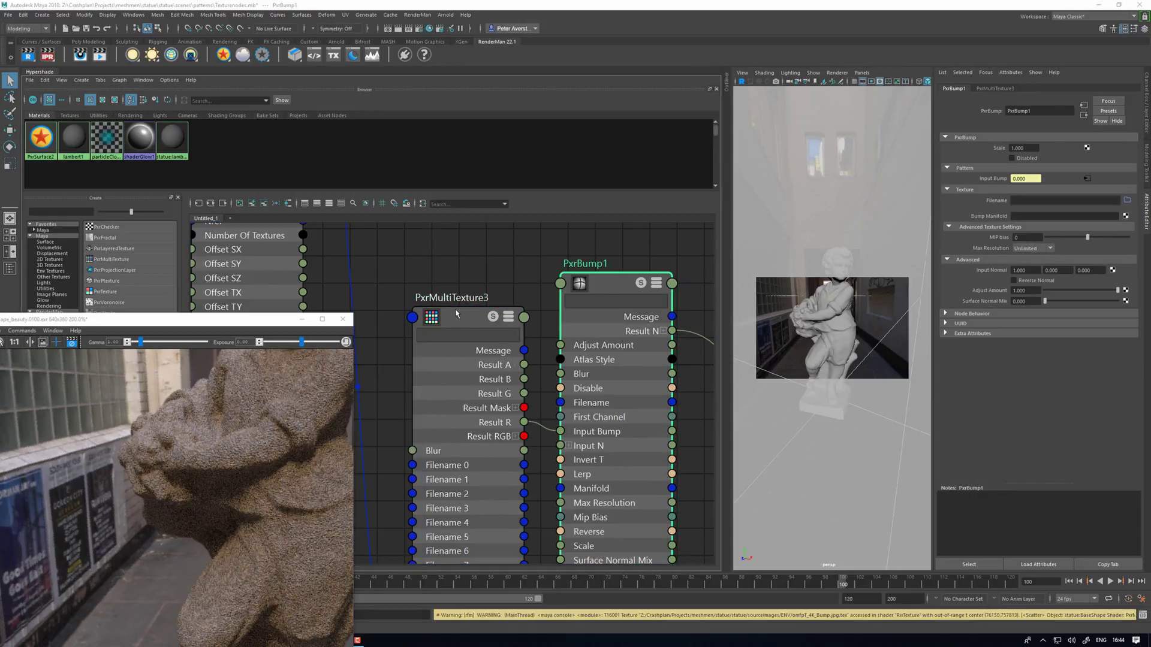
left_click_drag(464, 323, 443, 346)
key("1")
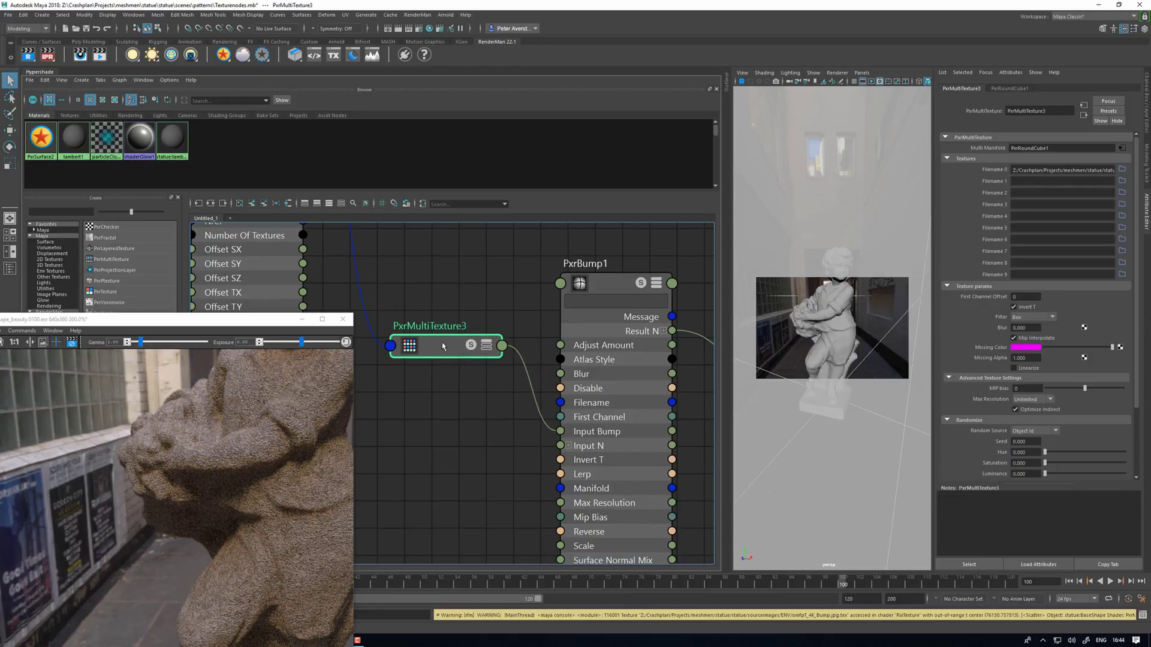
middle_click_drag(463, 310, 472, 294, "alt")
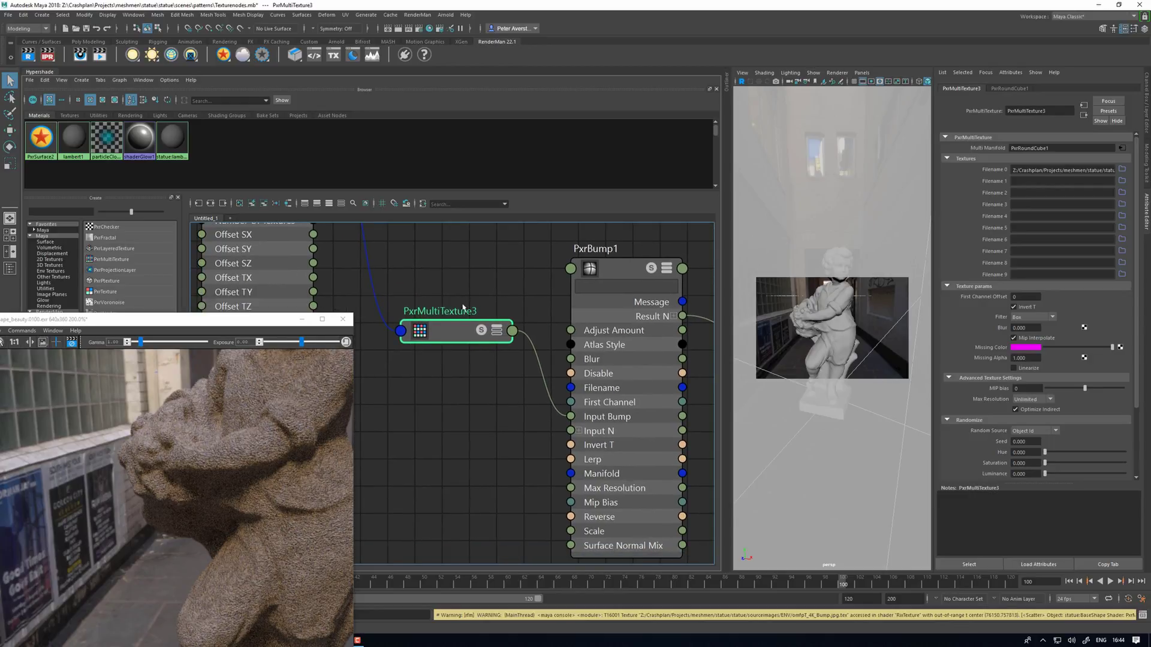
left_click_drag(439, 346, 424, 419)
left_click(466, 350)
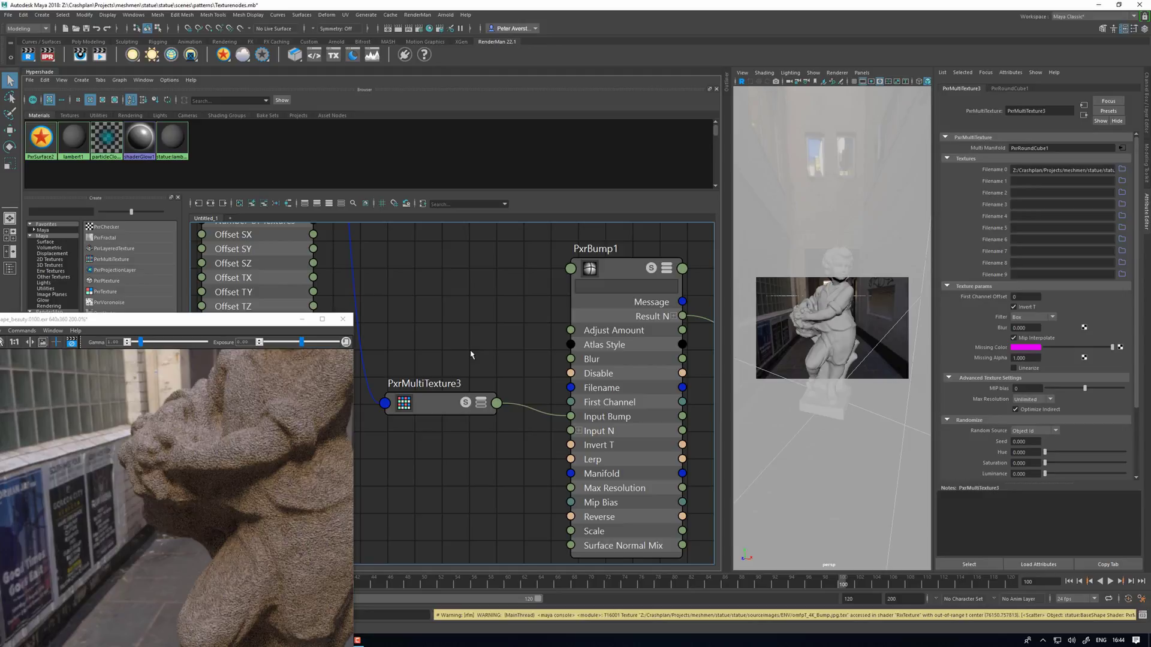
Step: Frame the whole statue in the render, and collapse the PxrRoundCube1 node and place it ahead of the three texture nodes
left_click_drag(264, 323, 298, 198)
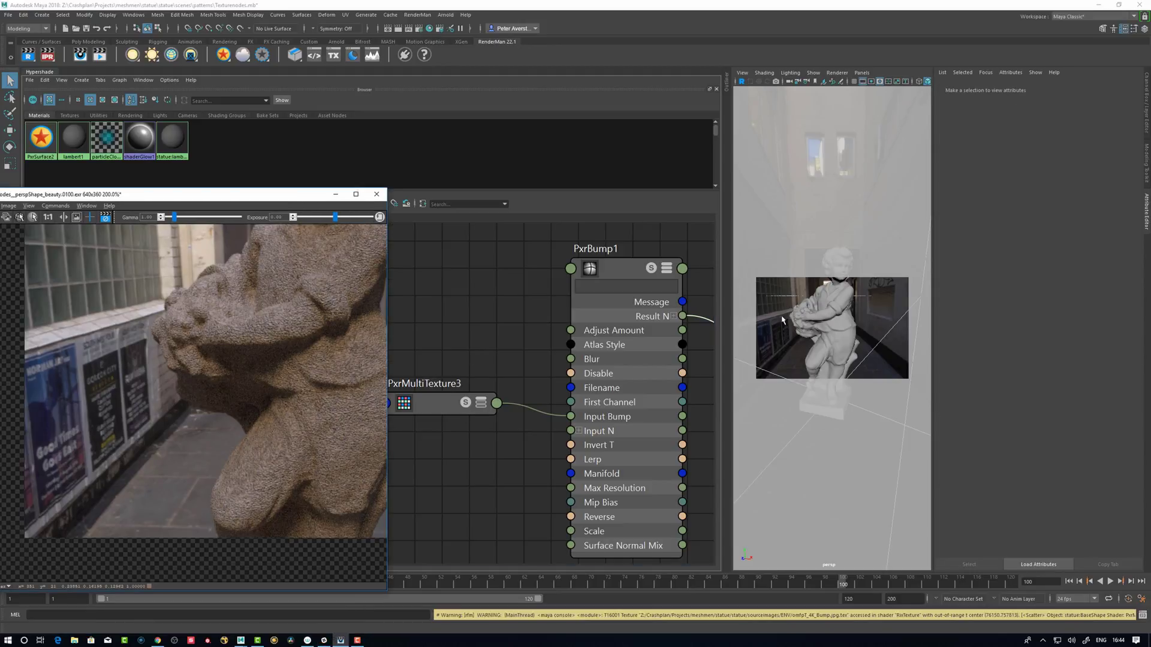
scroll(816, 344, "up", 5)
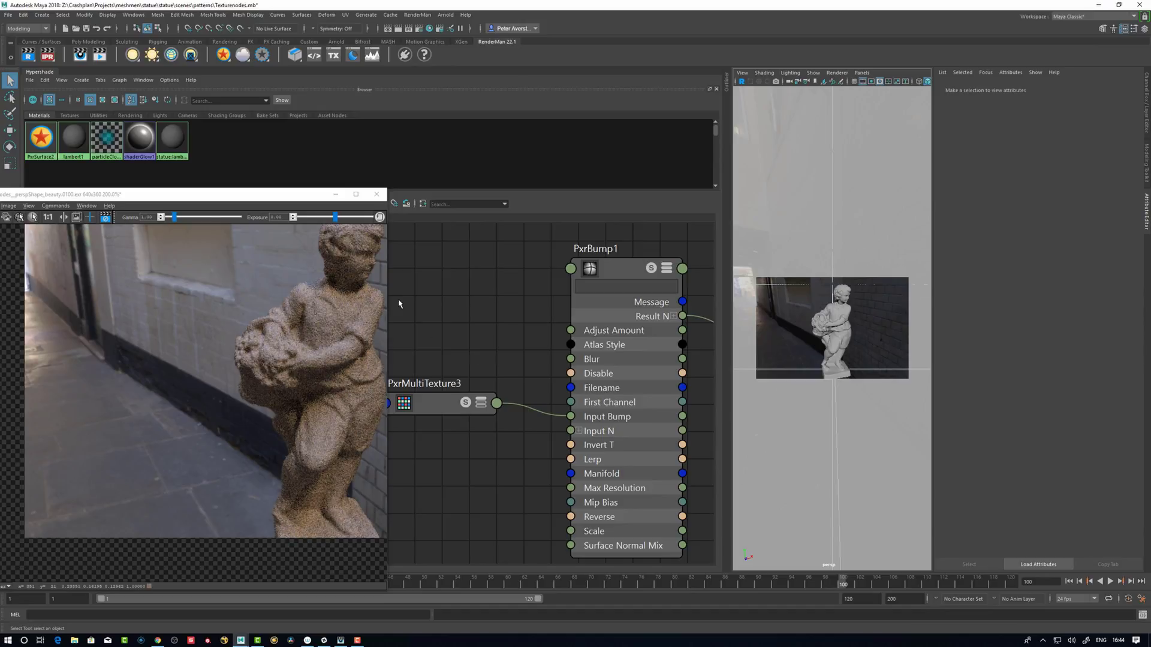
left_click_drag(275, 195, 598, 149)
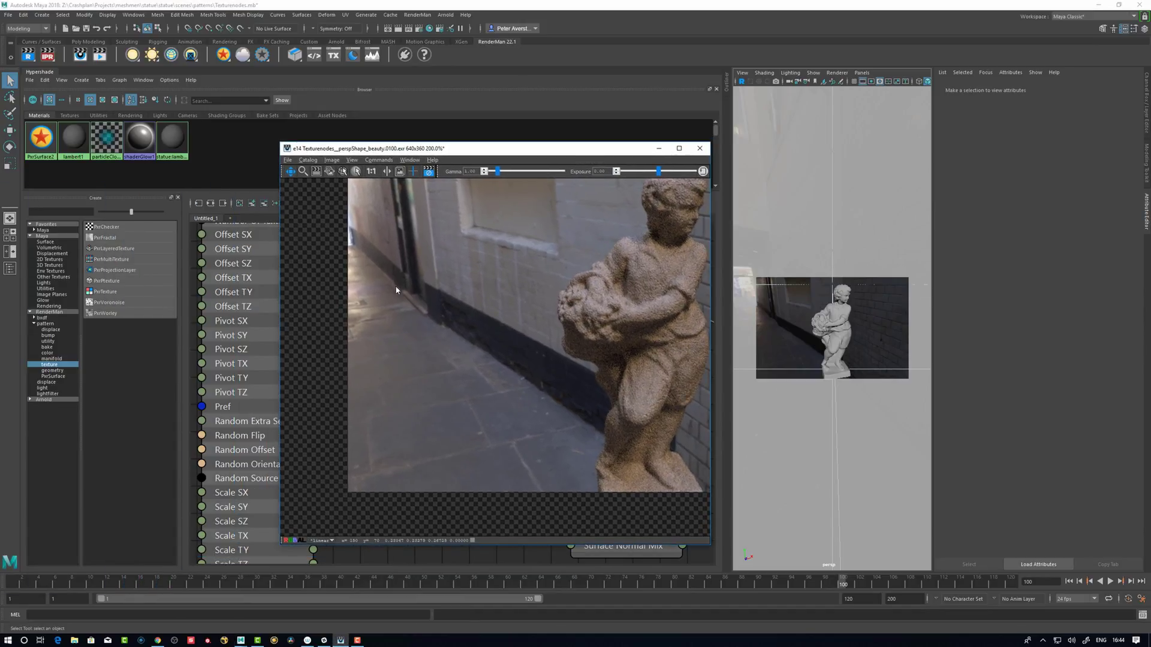
left_click_drag(393, 148, 473, 140)
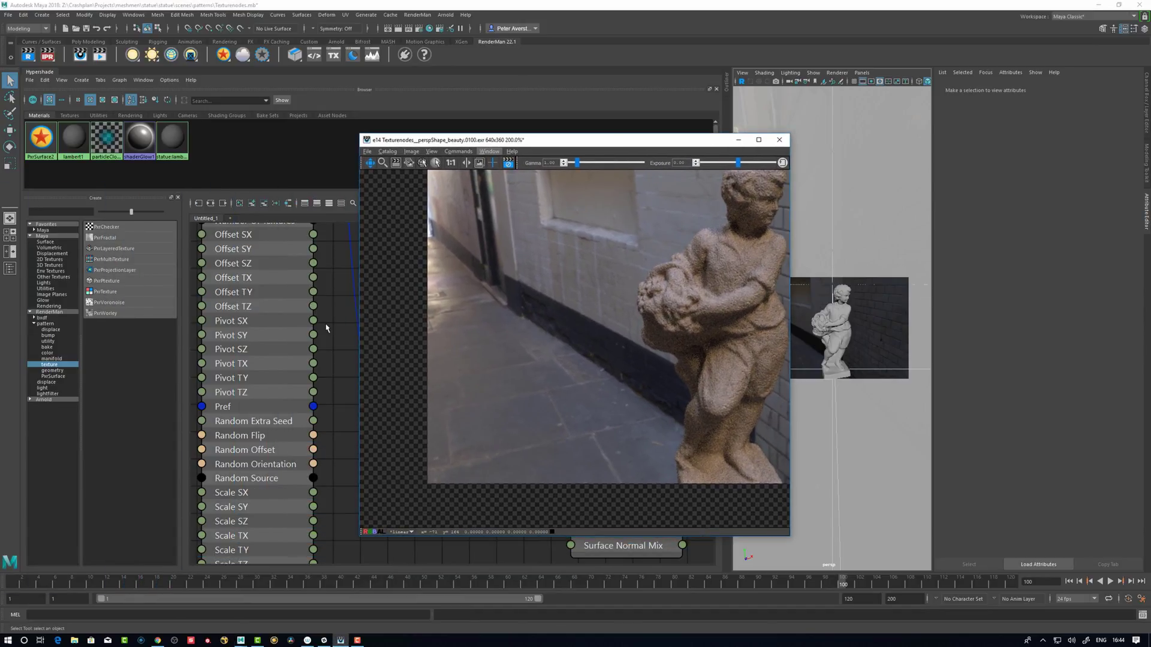
scroll(326, 329, "down", 3)
middle_click_drag(328, 318, 312, 431, "alt")
left_click(279, 284)
key("1")
left_click_drag(277, 271, 249, 408)
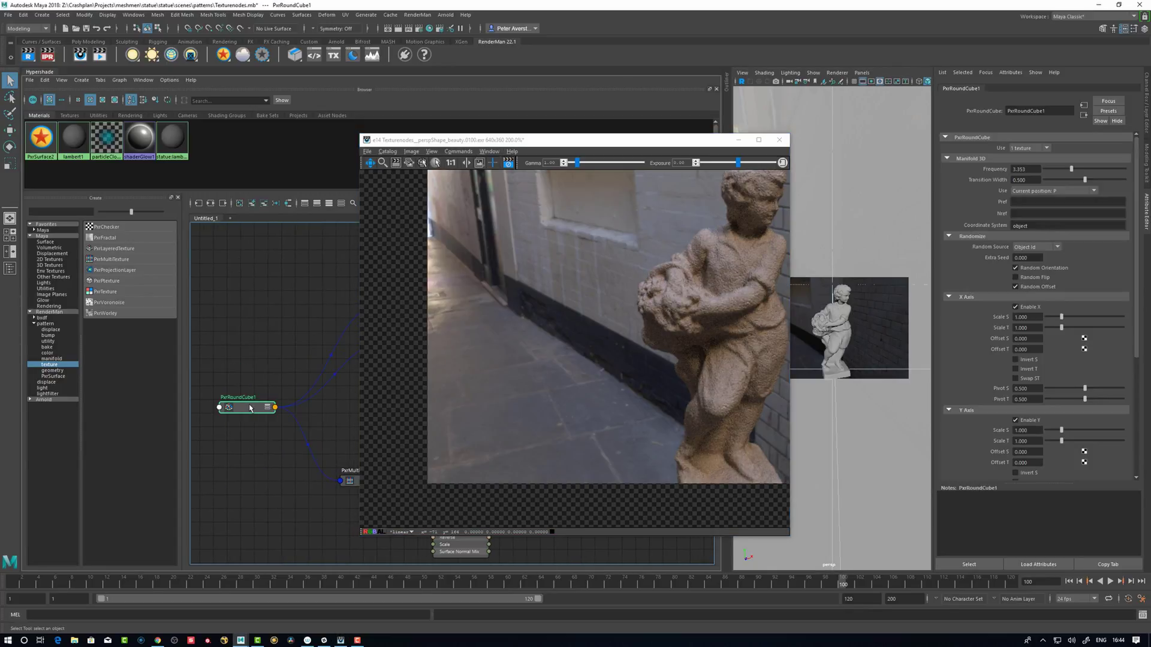
Step: Set the Frequency of PxrRoundCube1 to 1 and inspect the bump pattern up close in the render
left_click_drag(488, 142, 566, 147)
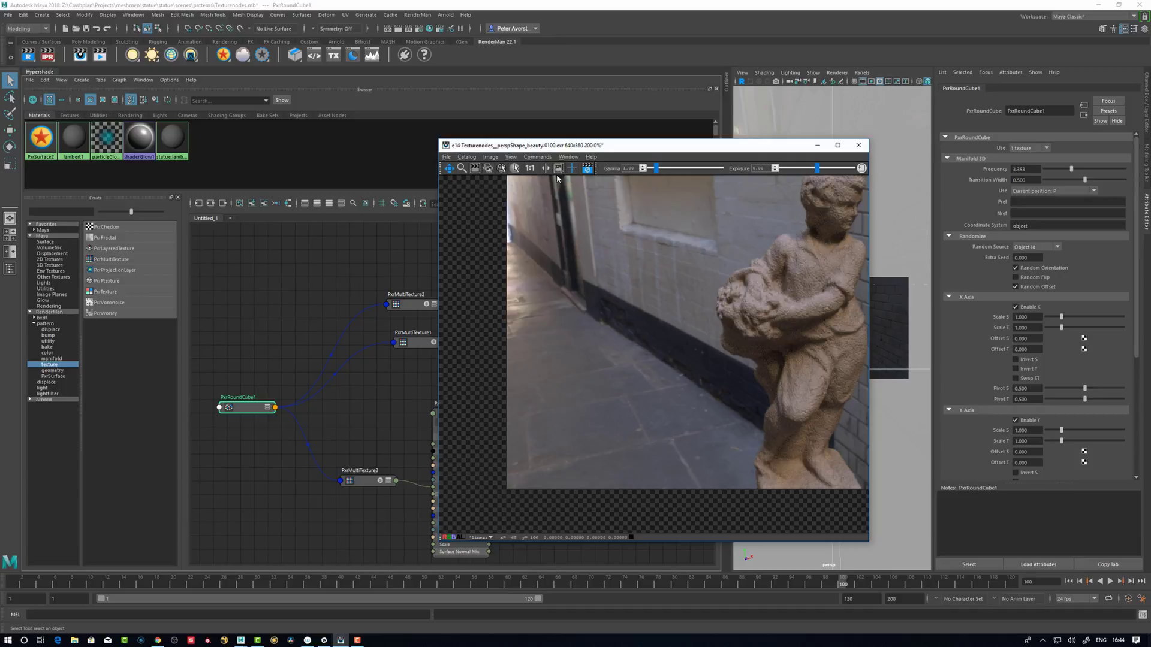
left_click_drag(645, 151, 437, 65)
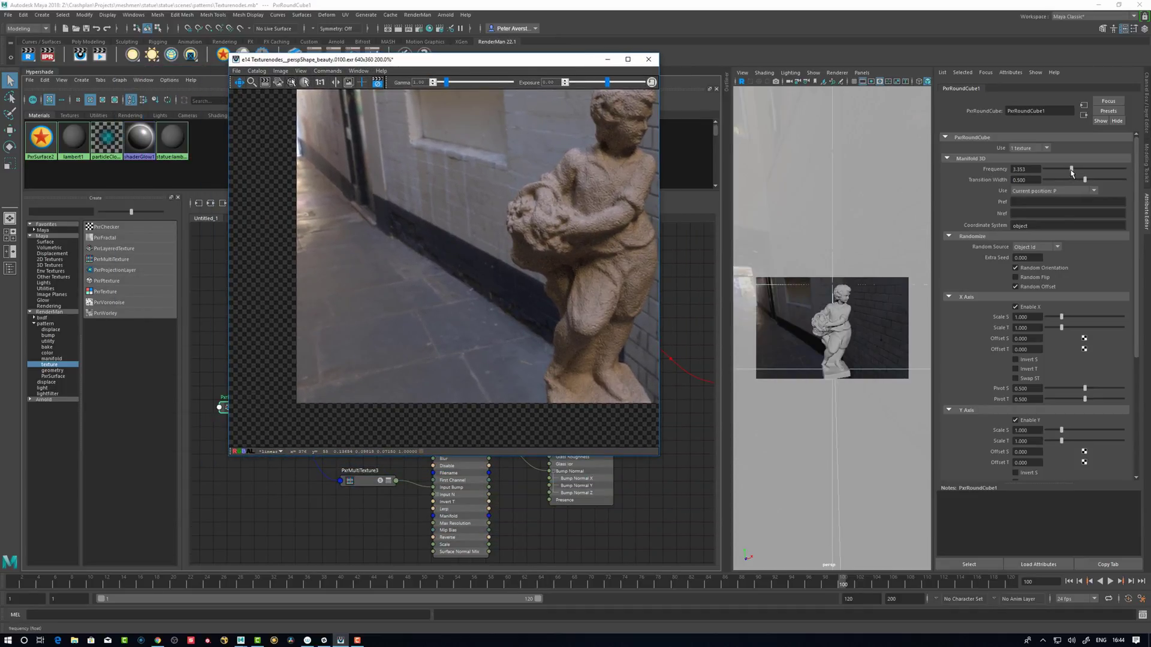
left_click_drag(1071, 170, 1049, 170)
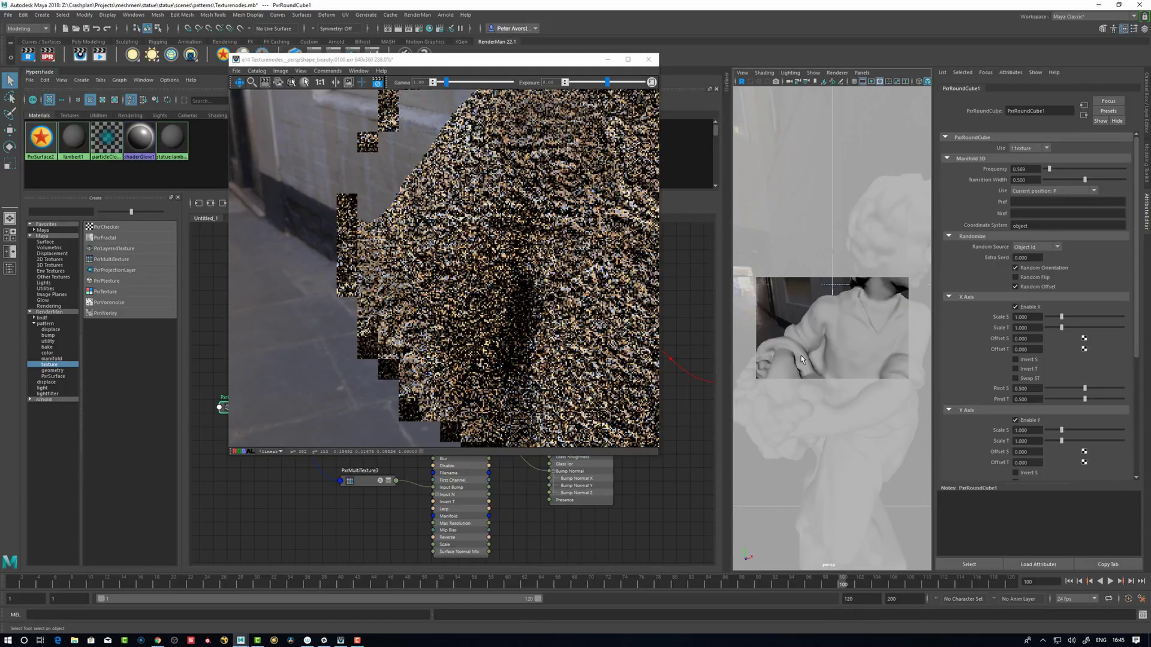
left_click_drag(1029, 169, 987, 169)
type("1")
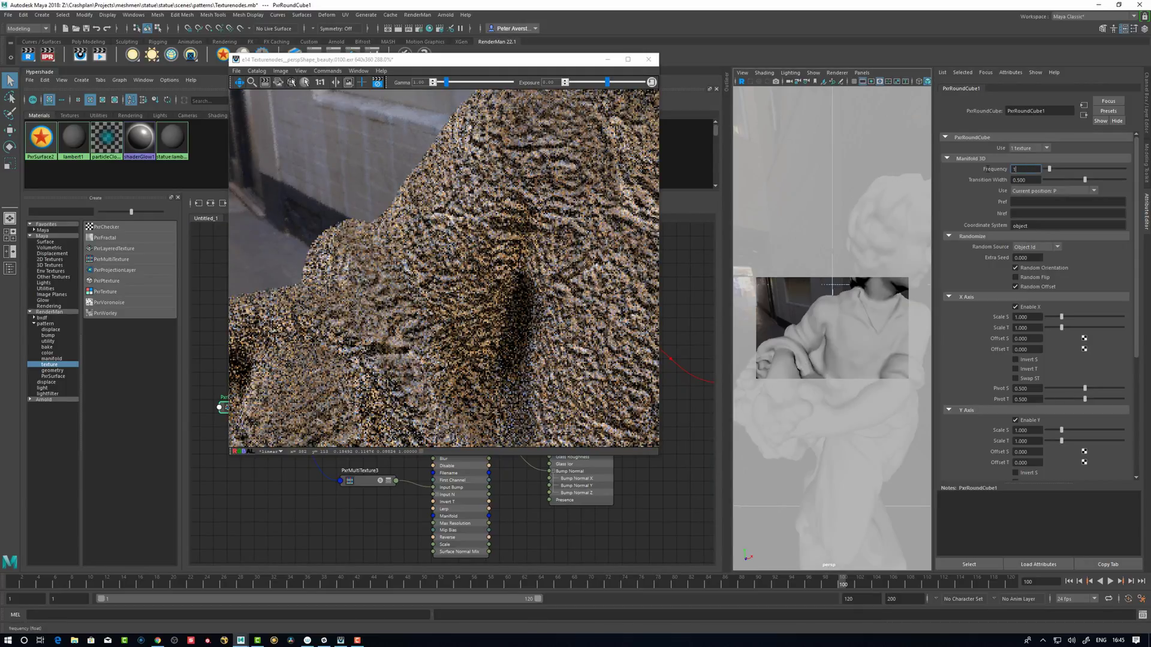
key("Return")
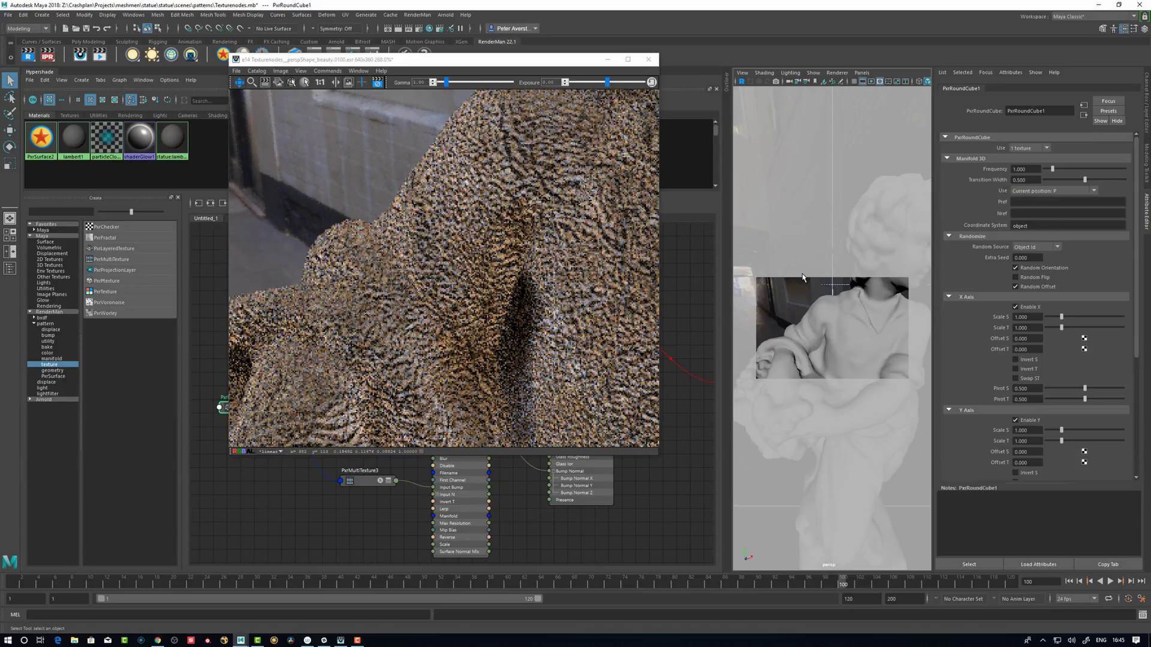
left_click(490, 79)
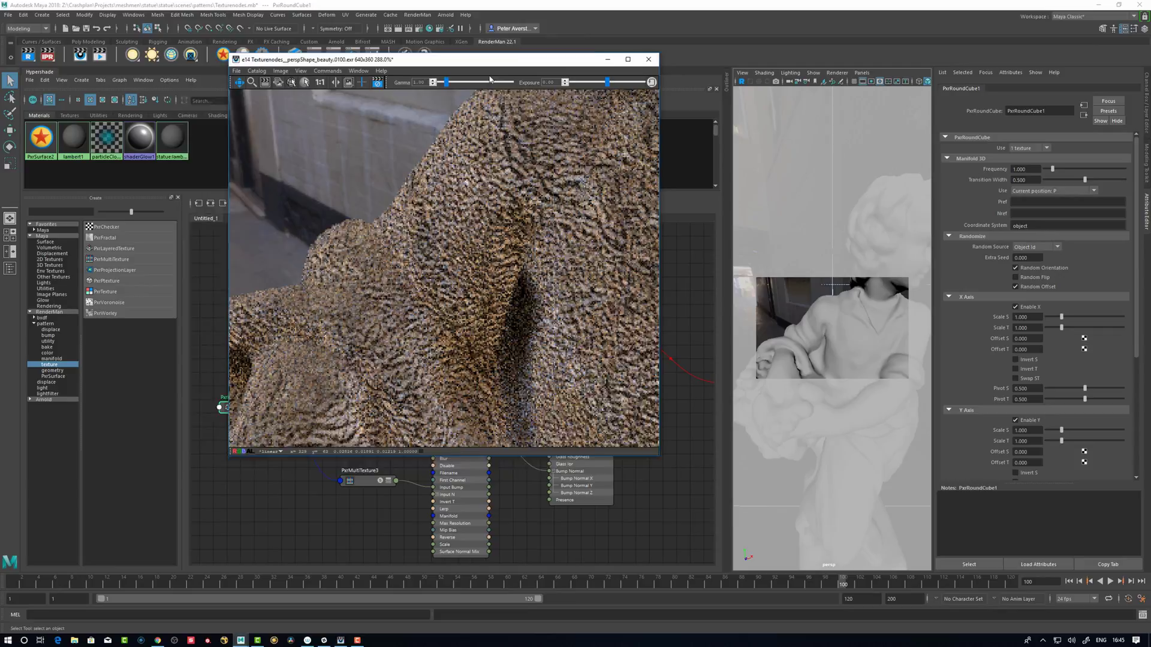
left_click_drag(523, 66, 409, 128)
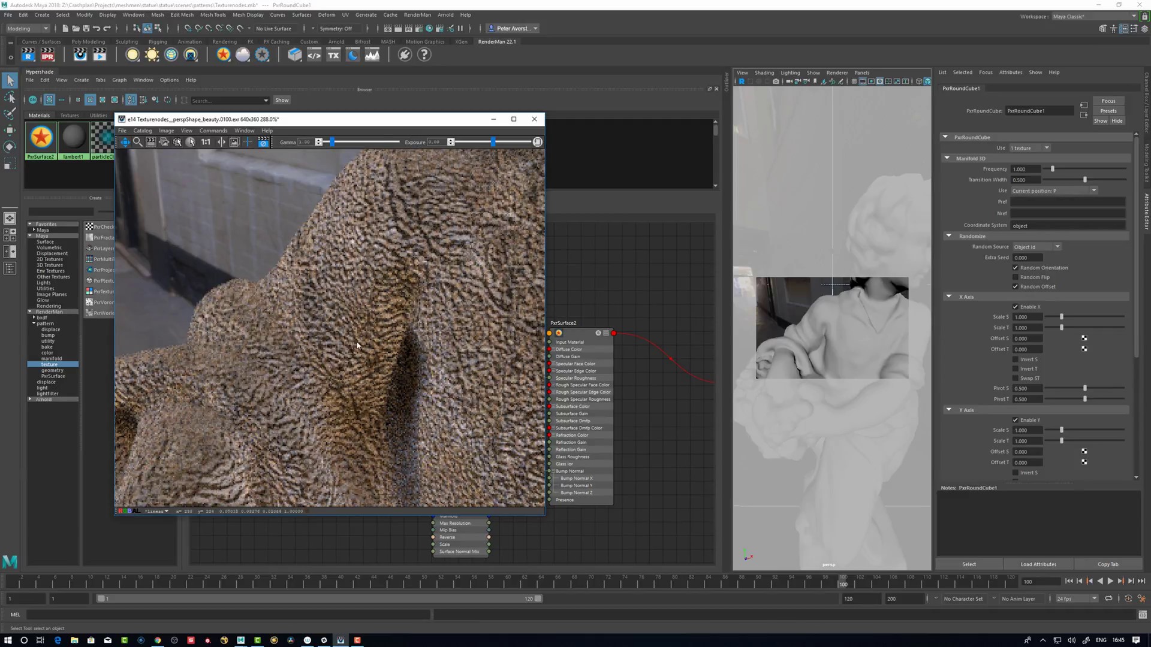
scroll(418, 312, "down", 1)
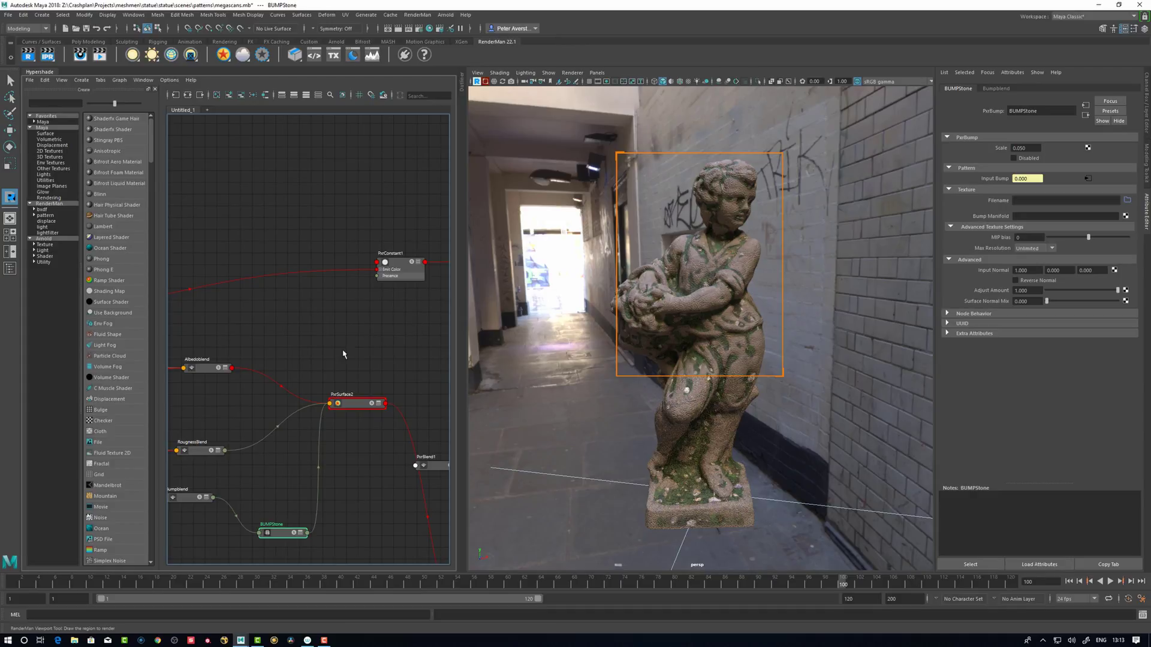
Step: In the moss branch of the finished network, try a Frequency of 2 on the MossRoundcube node, and raise it to 3
middle_click_drag(398, 314, 478, 306, "alt")
middle_click_drag(355, 294, 477, 296, "alt")
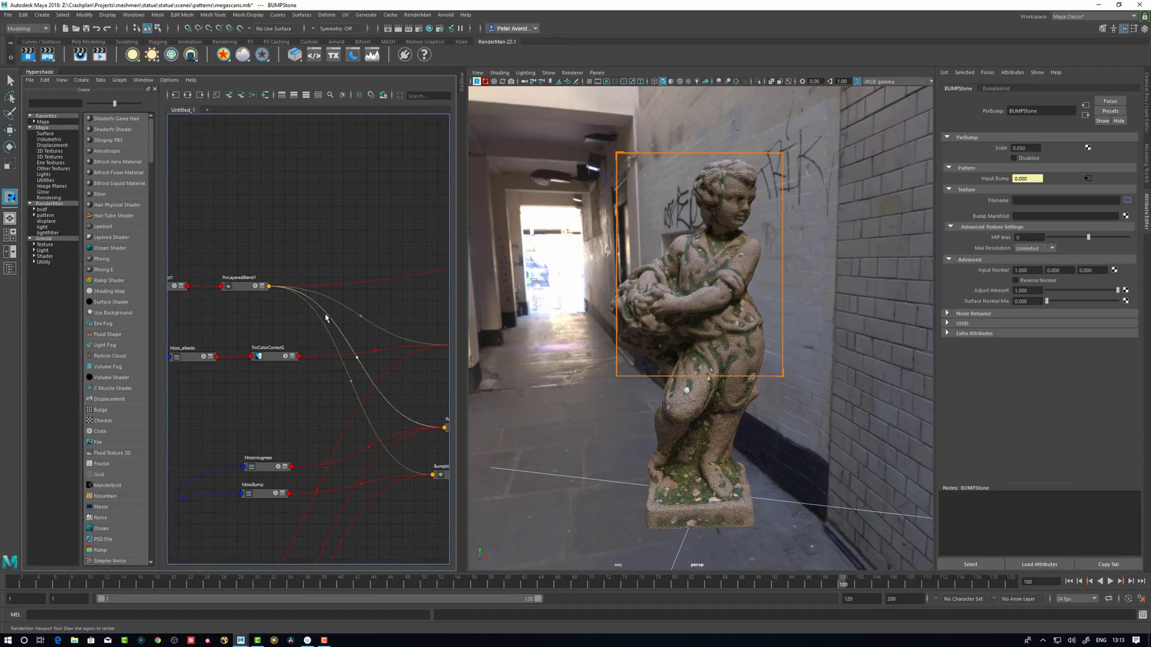
middle_click_drag(238, 334, 368, 305, "alt")
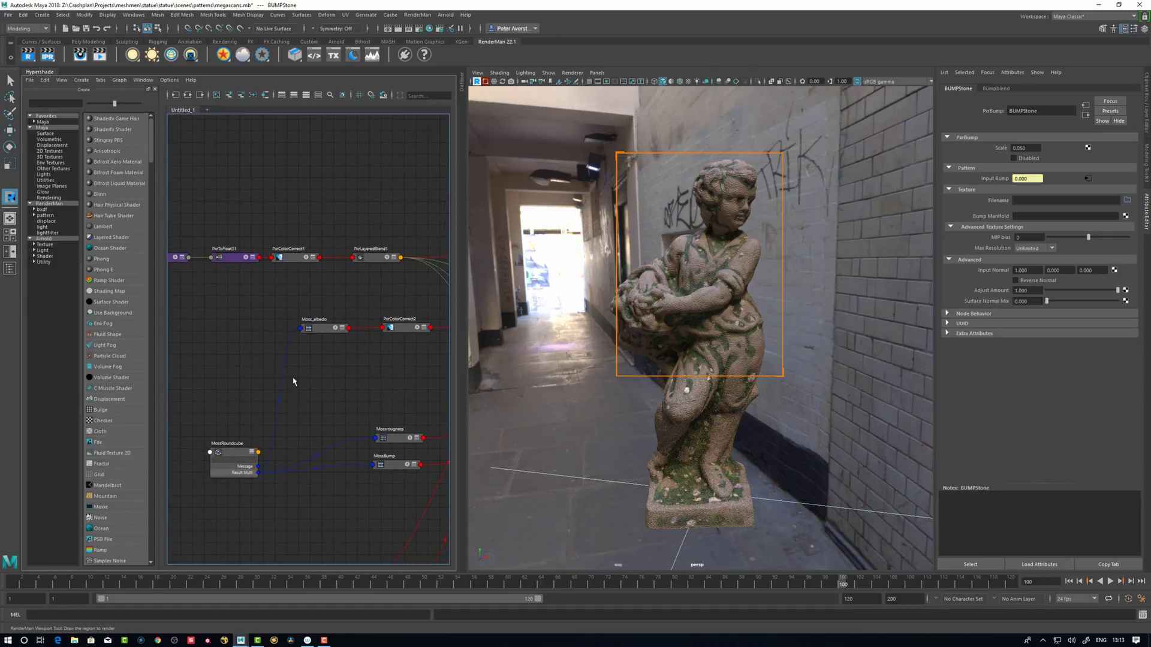
middle_click_drag(346, 389, 272, 399, "alt")
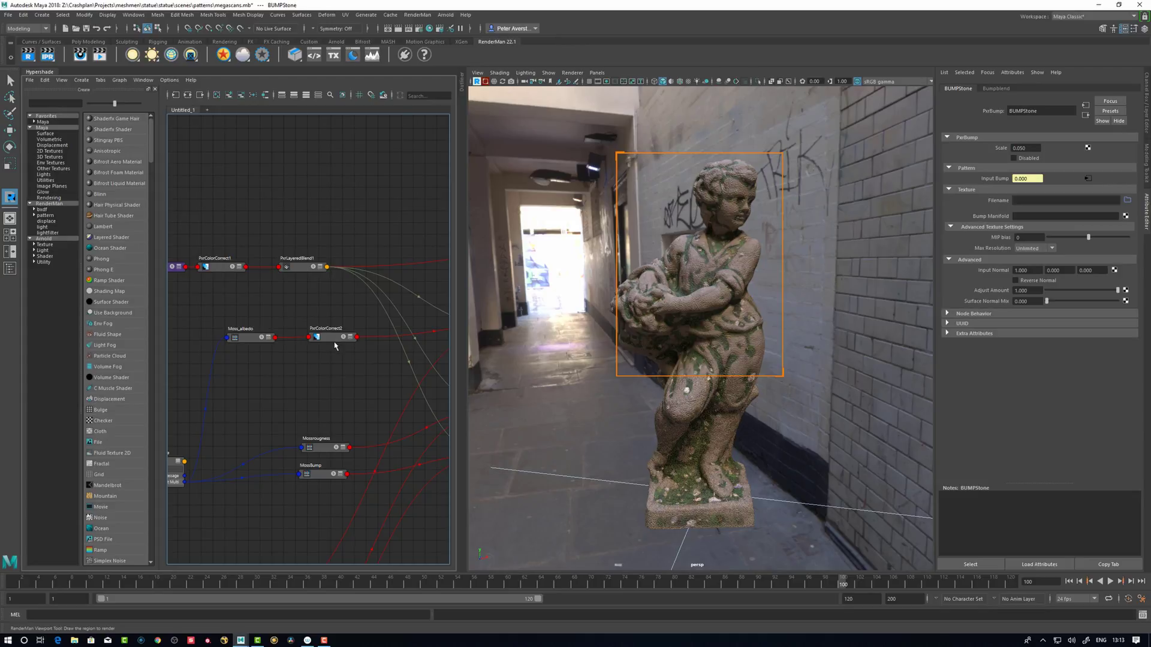
middle_click_drag(280, 393, 322, 377, "alt")
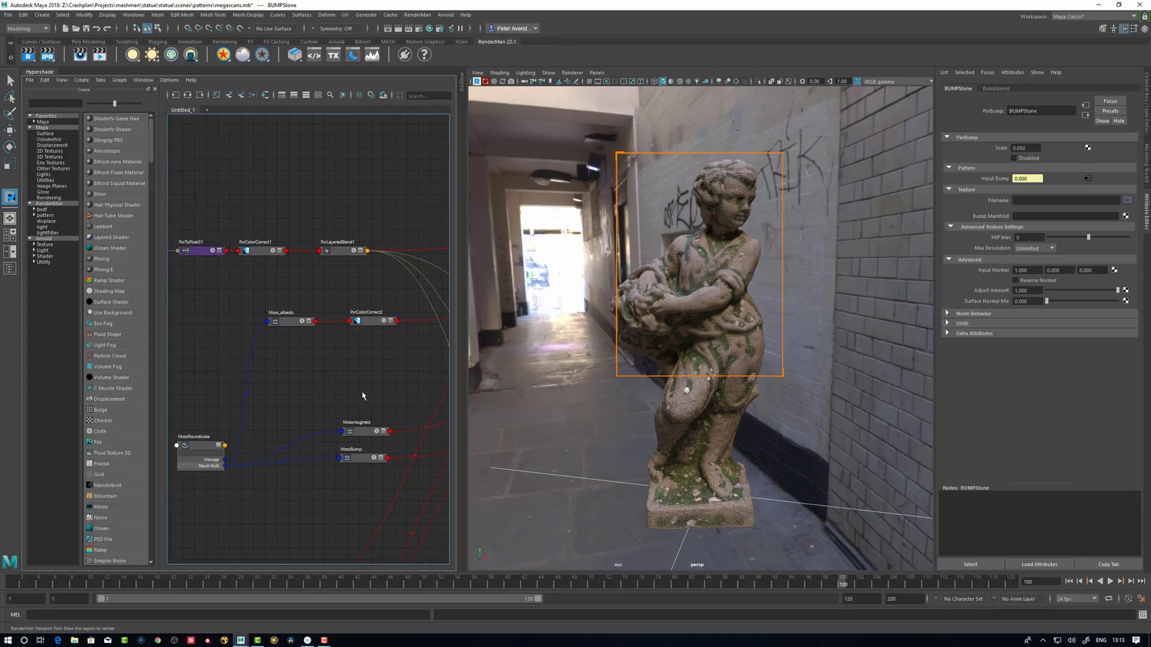
left_click(214, 450)
left_click(1019, 170)
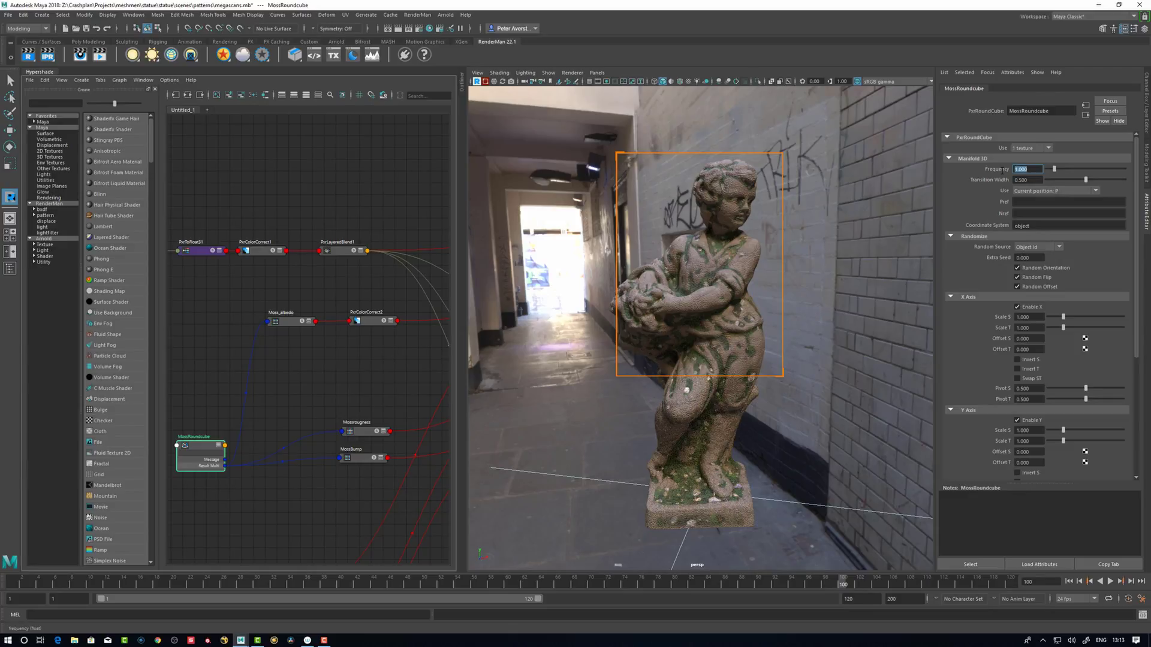
type("2")
key("Return")
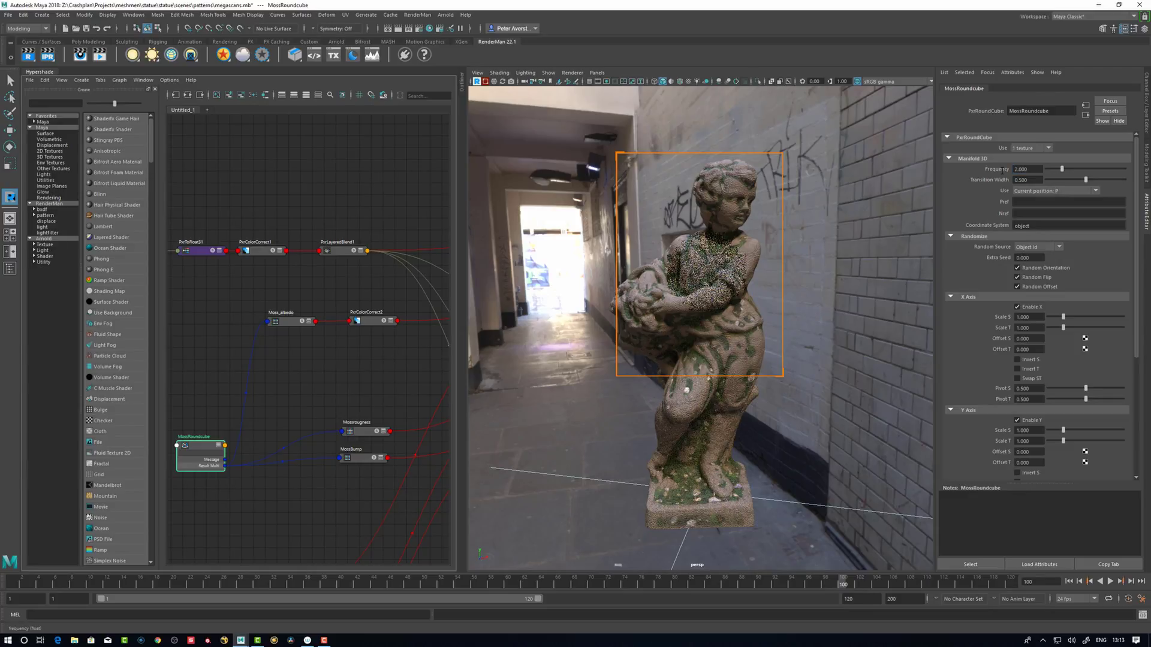
type("3")
key("Return")
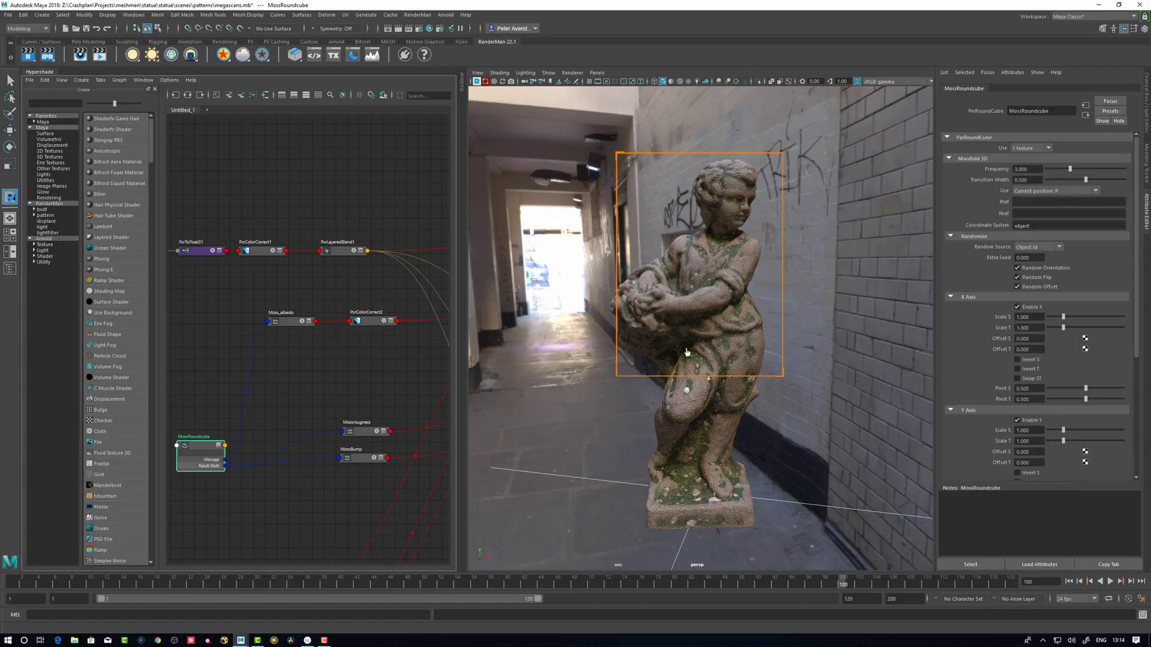
Step: Preview the moss mask chain on the statue node by node: PxrLayeredBlend1, PxrTexture2, PxrToFloat31 and PxrColorCorrect1
left_click(350, 262)
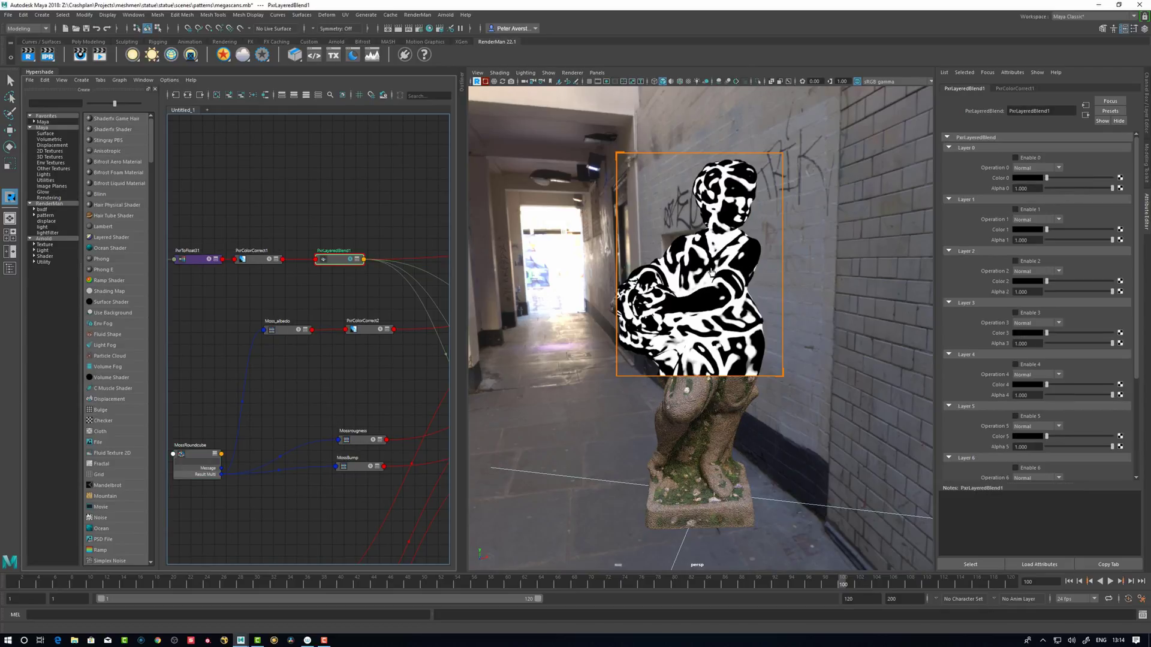
middle_click_drag(173, 280, 250, 283, "alt")
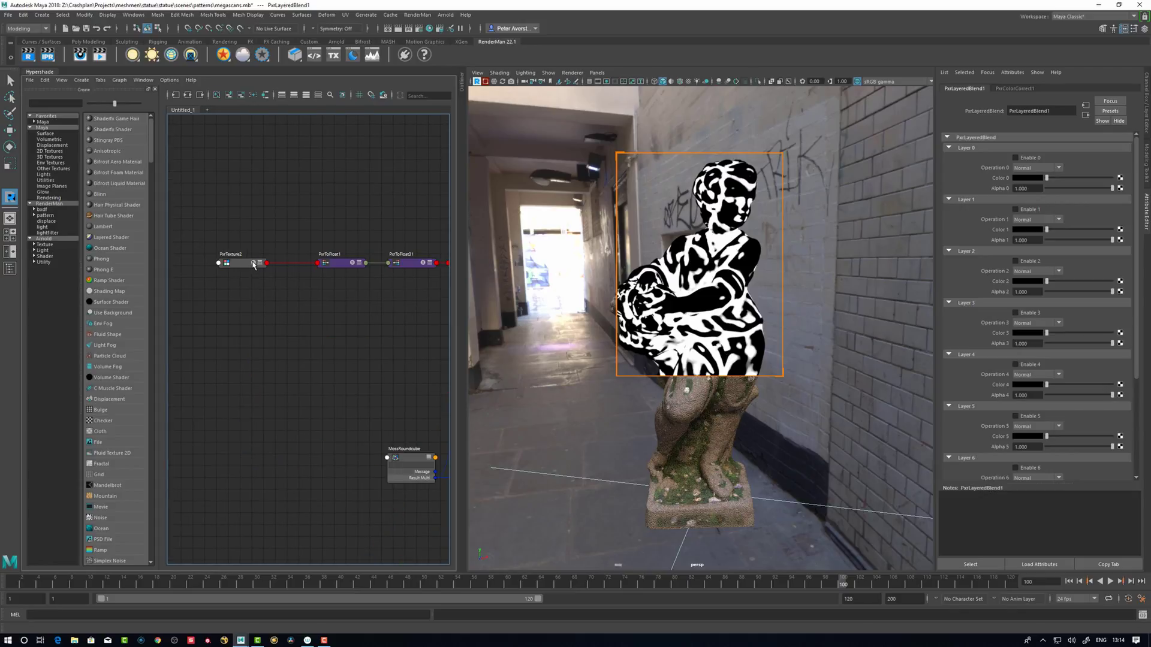
left_click(254, 265)
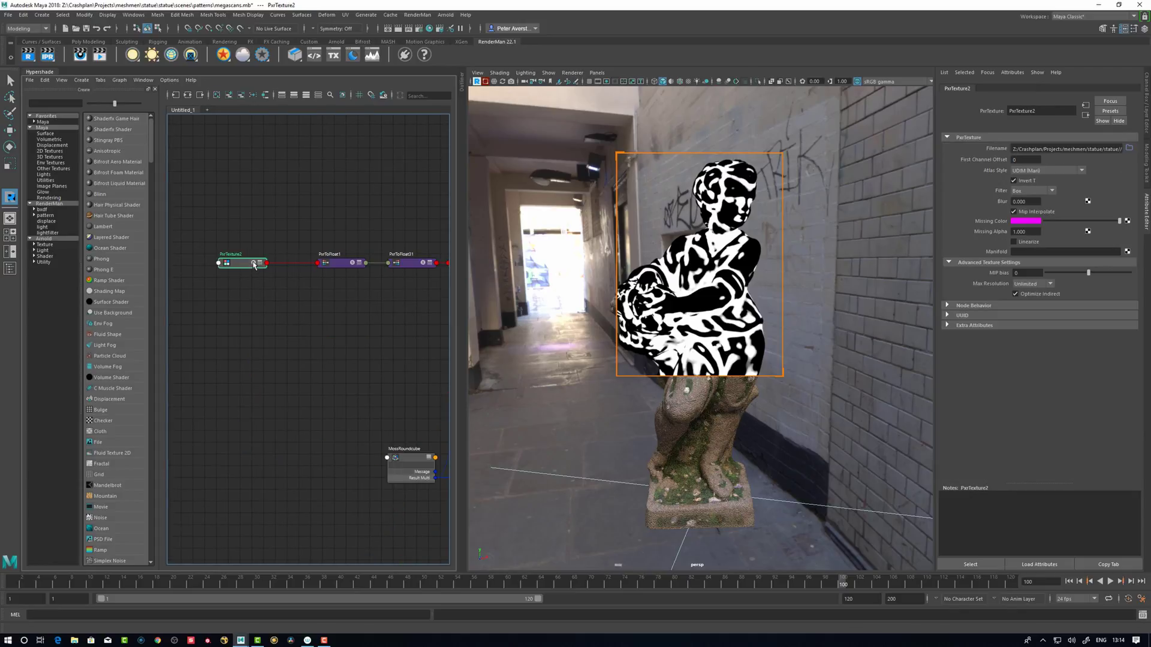
left_click(254, 263)
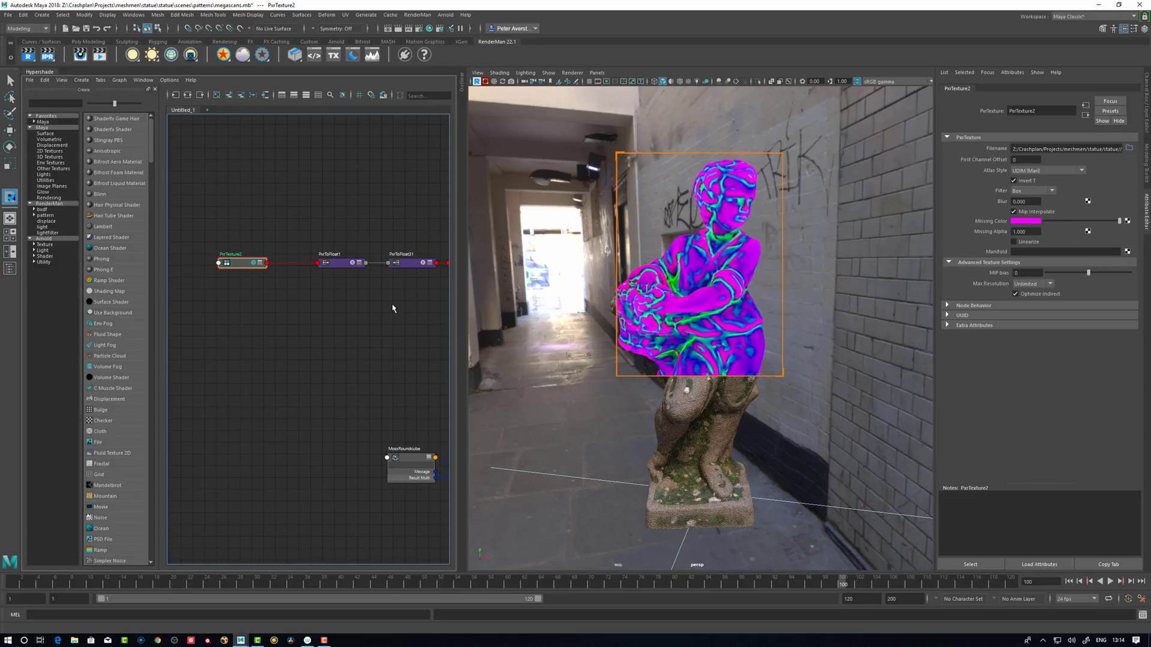
middle_click_drag(392, 299, 238, 312, "alt")
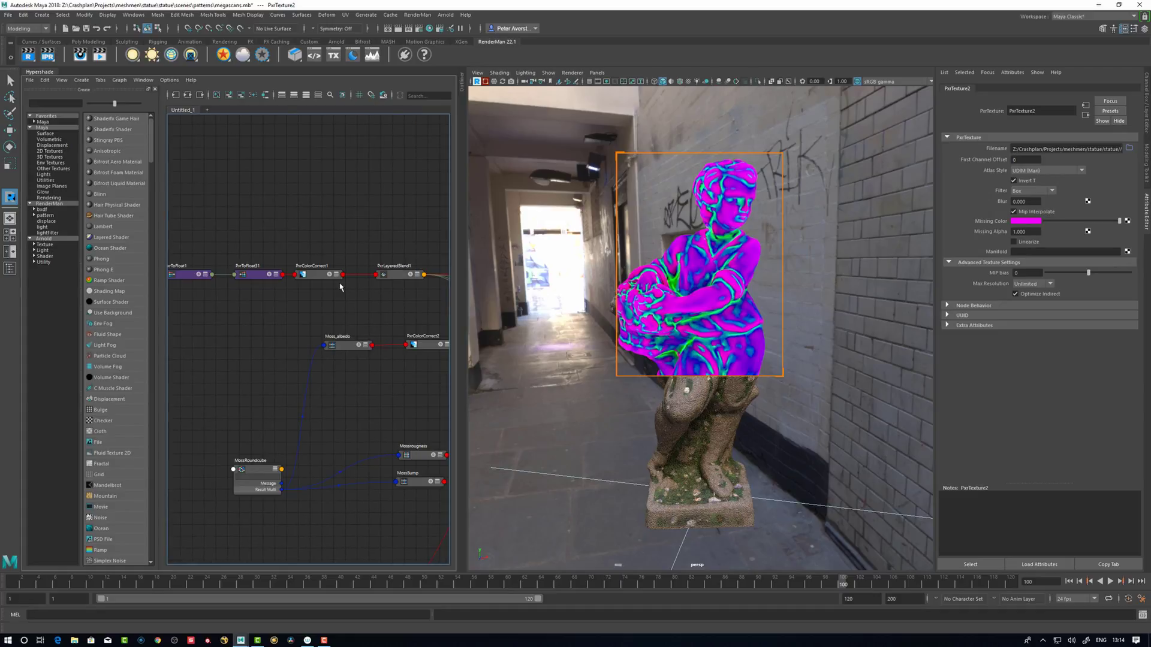
left_click(331, 276)
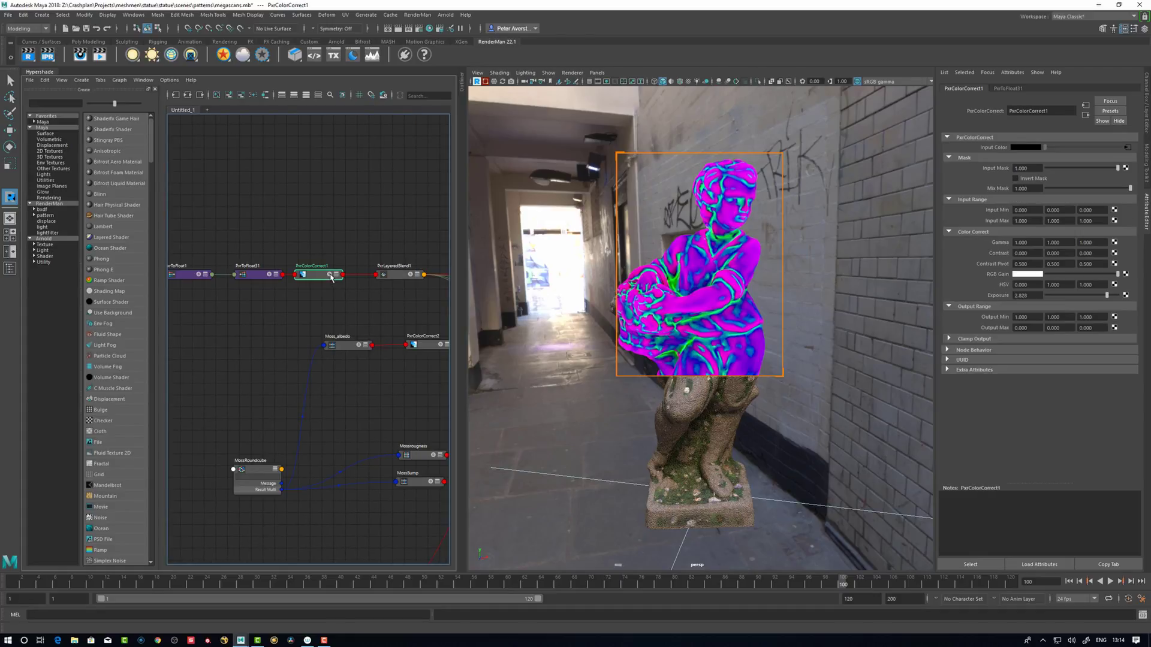
left_click(270, 275)
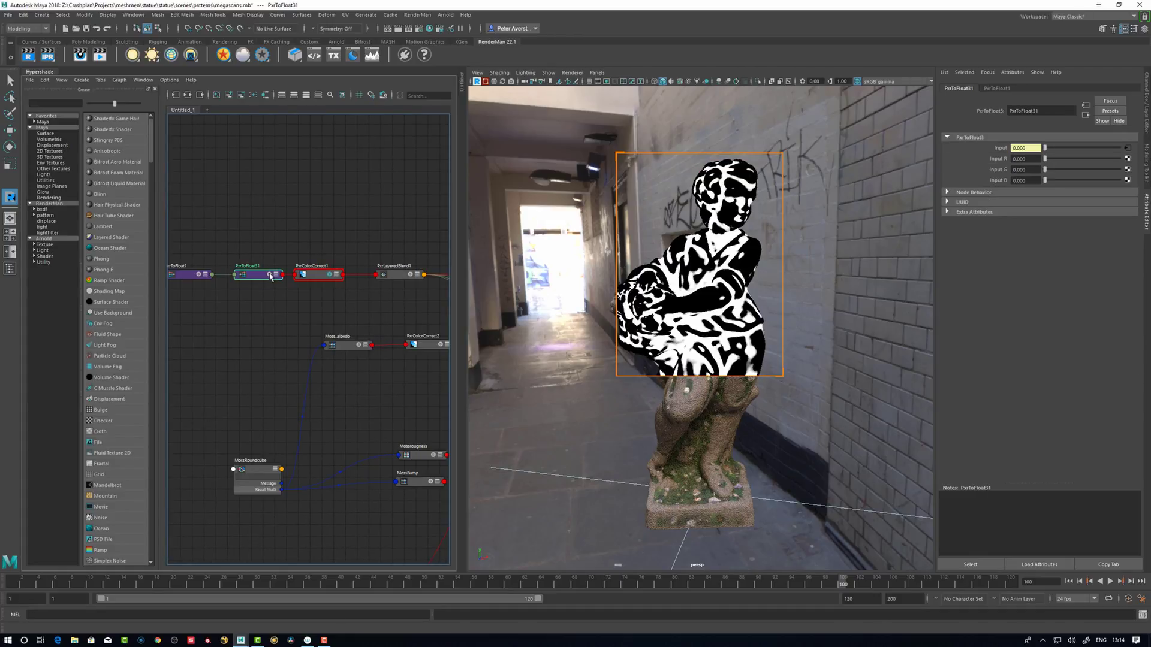
left_click(331, 276)
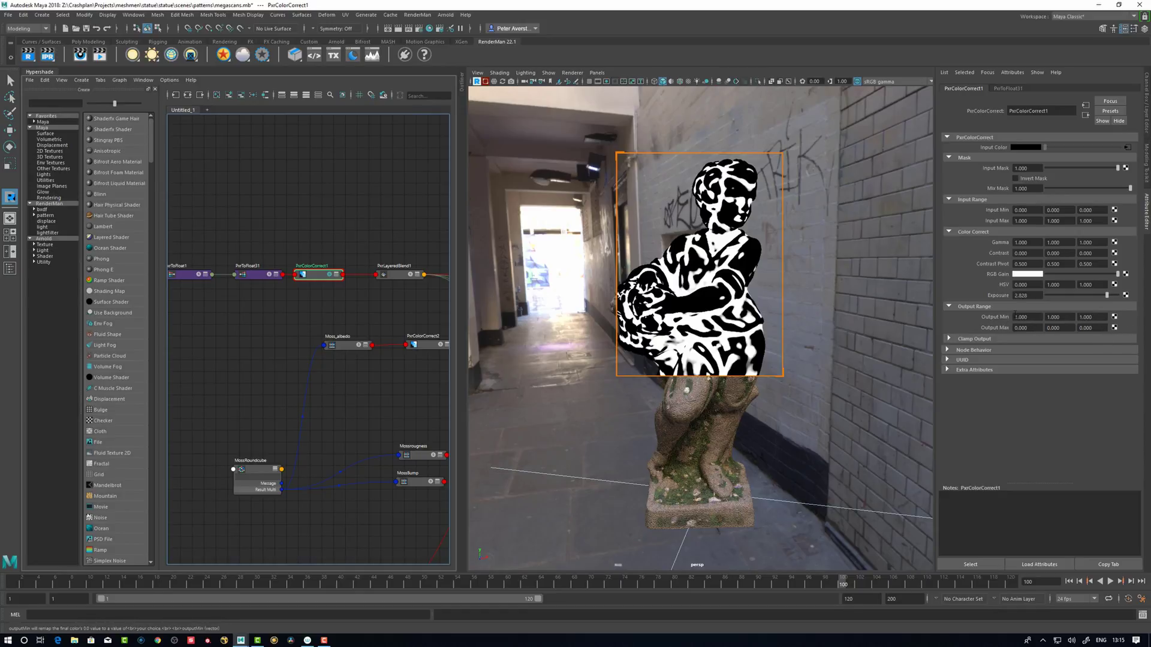
Step: Preview PxrLayeredBlend1 on the statue, enable its Layer 7 and set Operation 7 to Screen
middle_click_drag(401, 274, 352, 278, "alt")
left_click(360, 282)
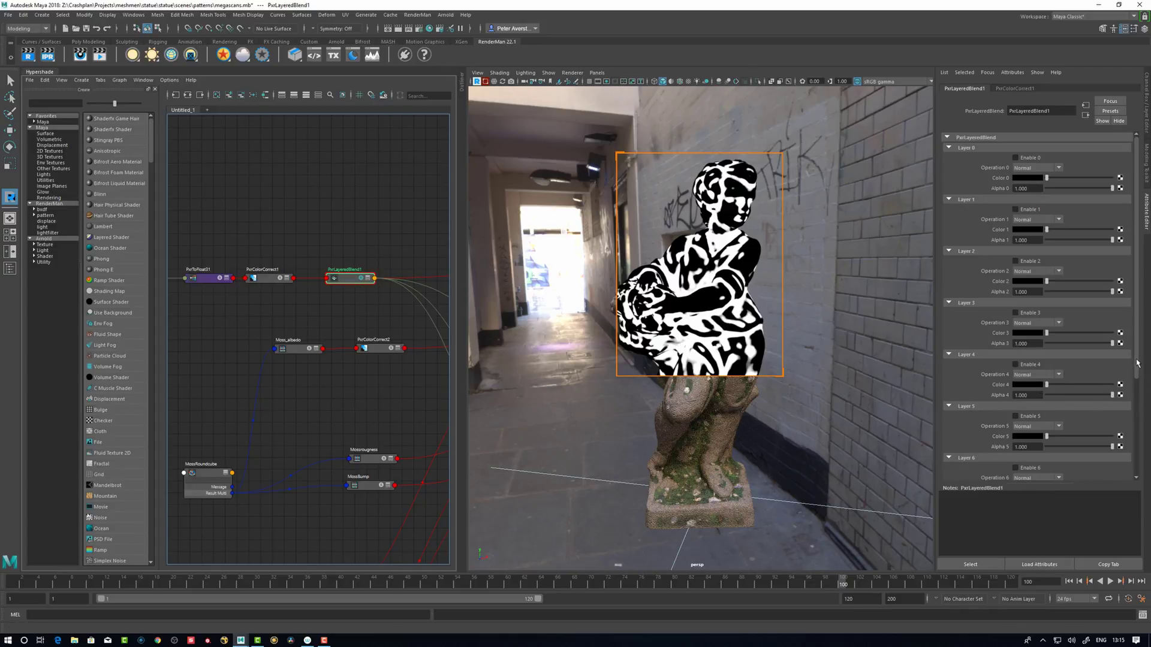
left_click_drag(1138, 370, 1142, 452)
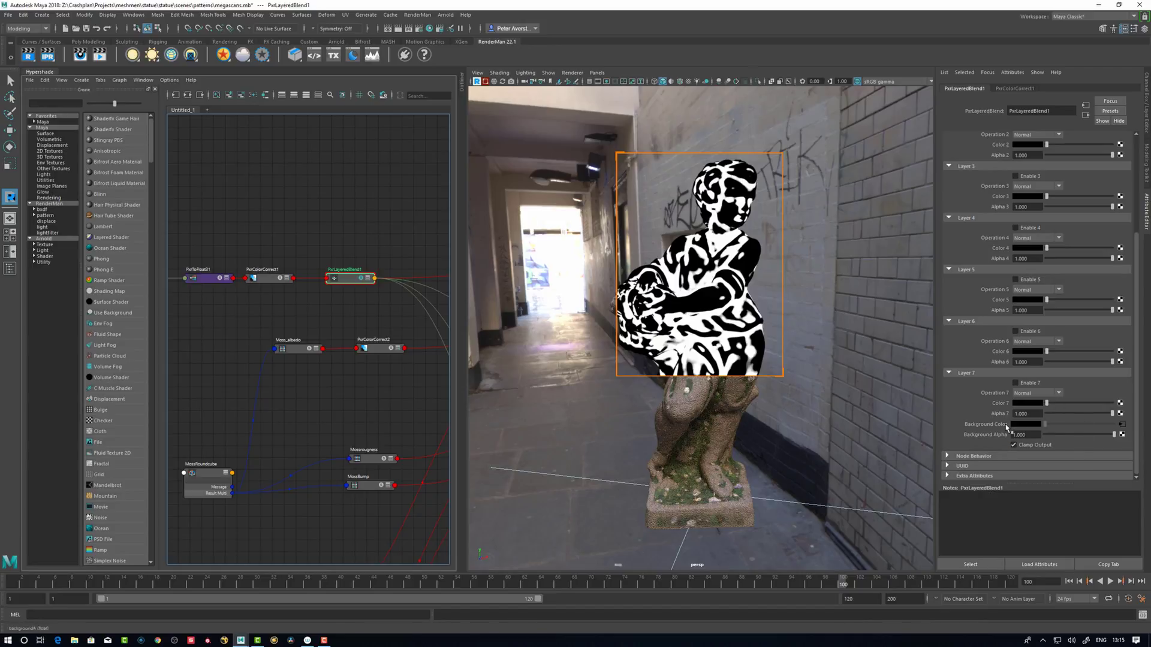
left_click(1016, 383)
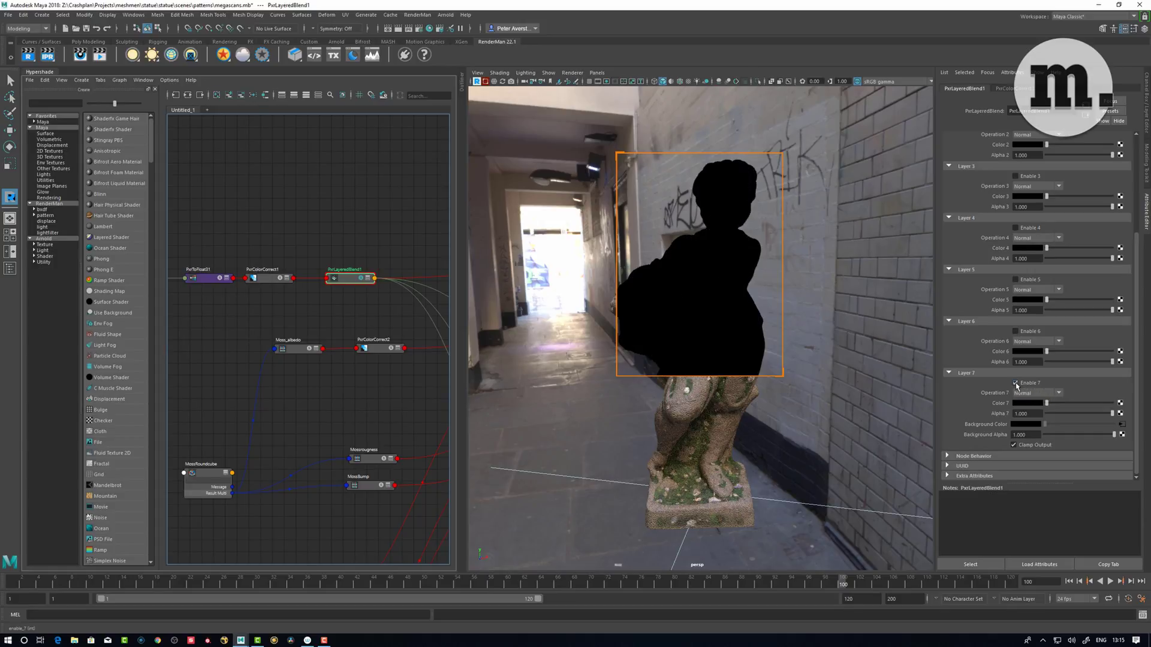
left_click(1044, 393)
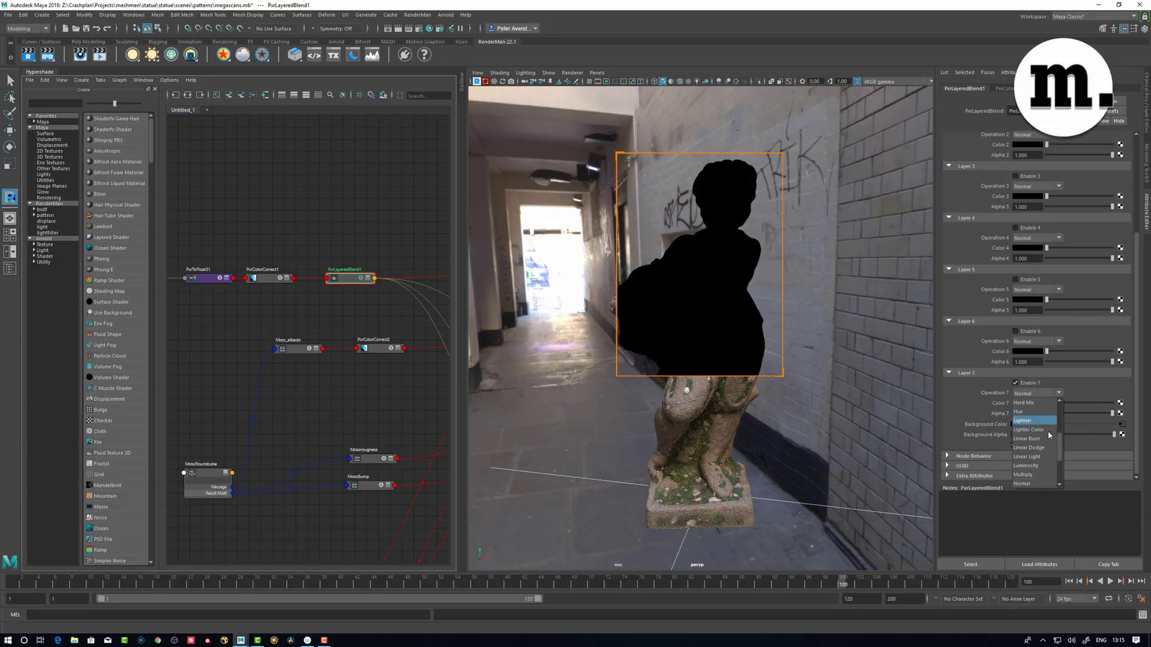
scroll(1062, 447, "down", 3)
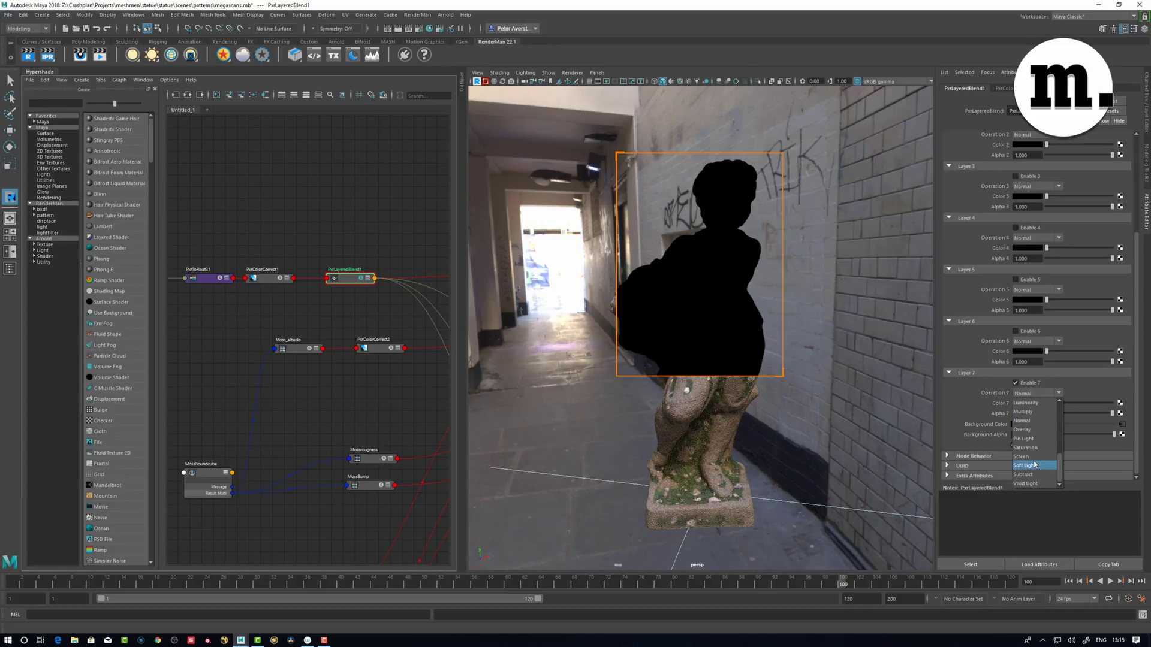
left_click(1032, 463)
Step: Try brighter Color 7 values up to white on PxrLayeredBlend1 in the mask preview and full render, and return the color to black
left_click_drag(1047, 403, 1085, 406)
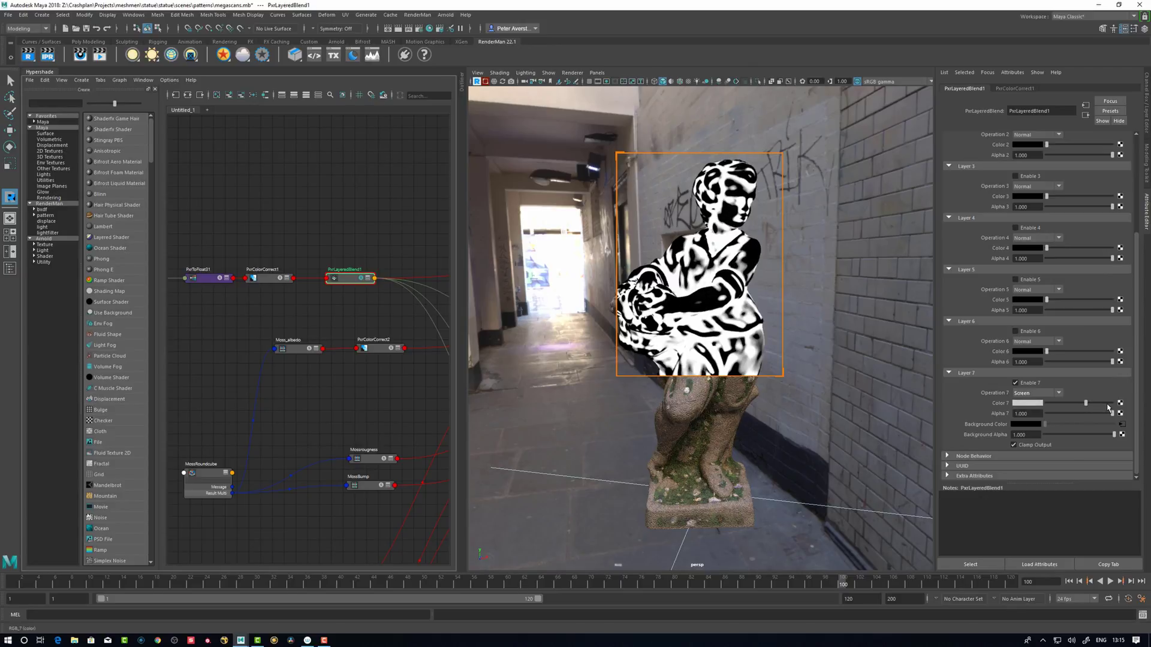
left_click_drag(1109, 408, 1103, 406)
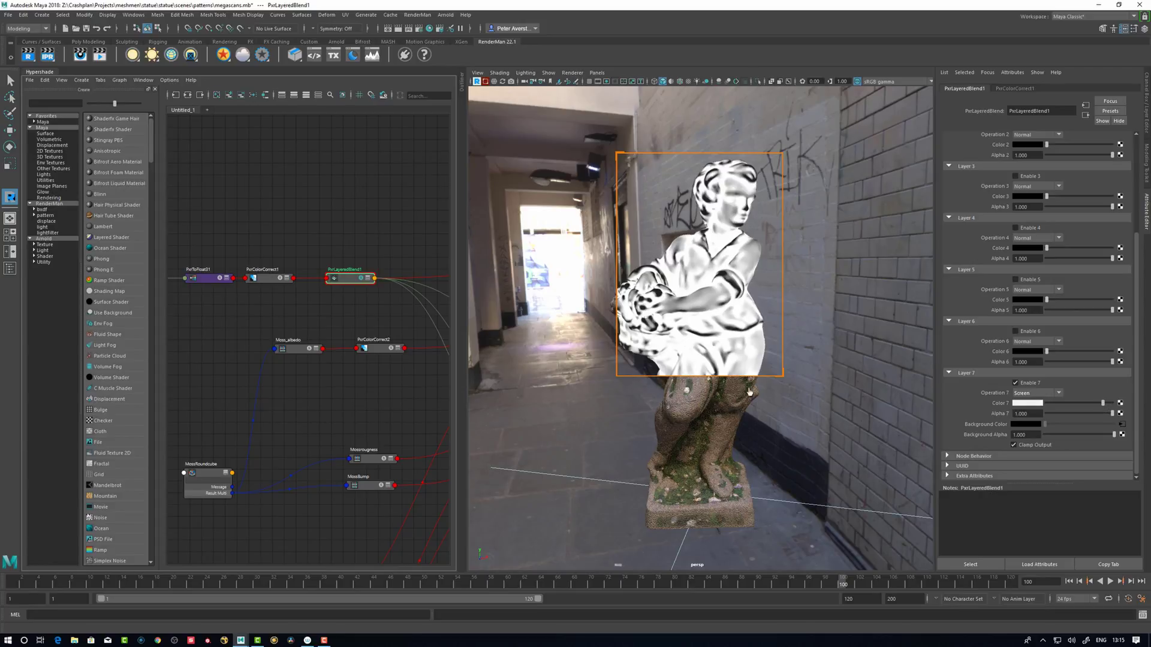
left_click(363, 277)
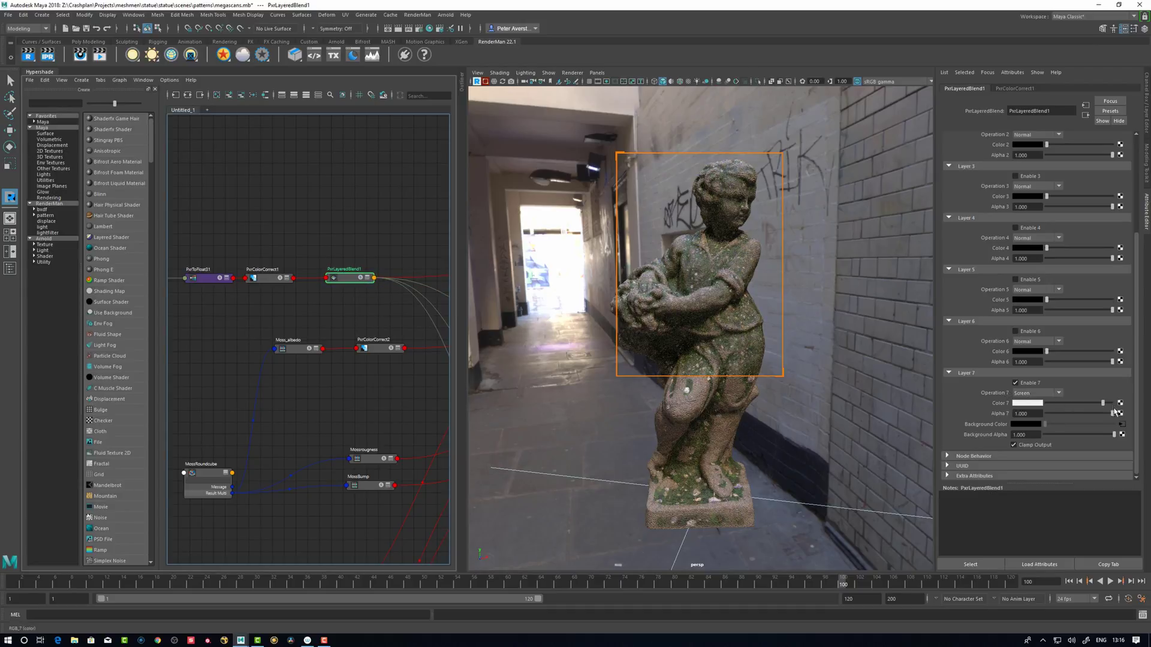
left_click_drag(1104, 402, 1129, 407)
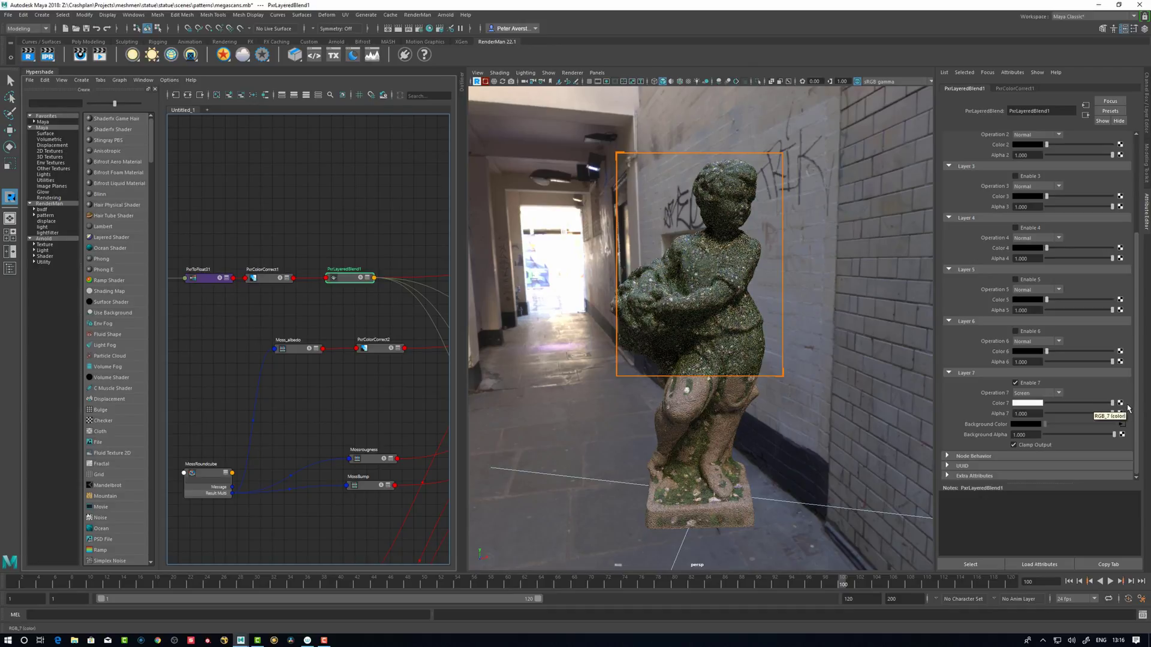
left_click(1089, 405)
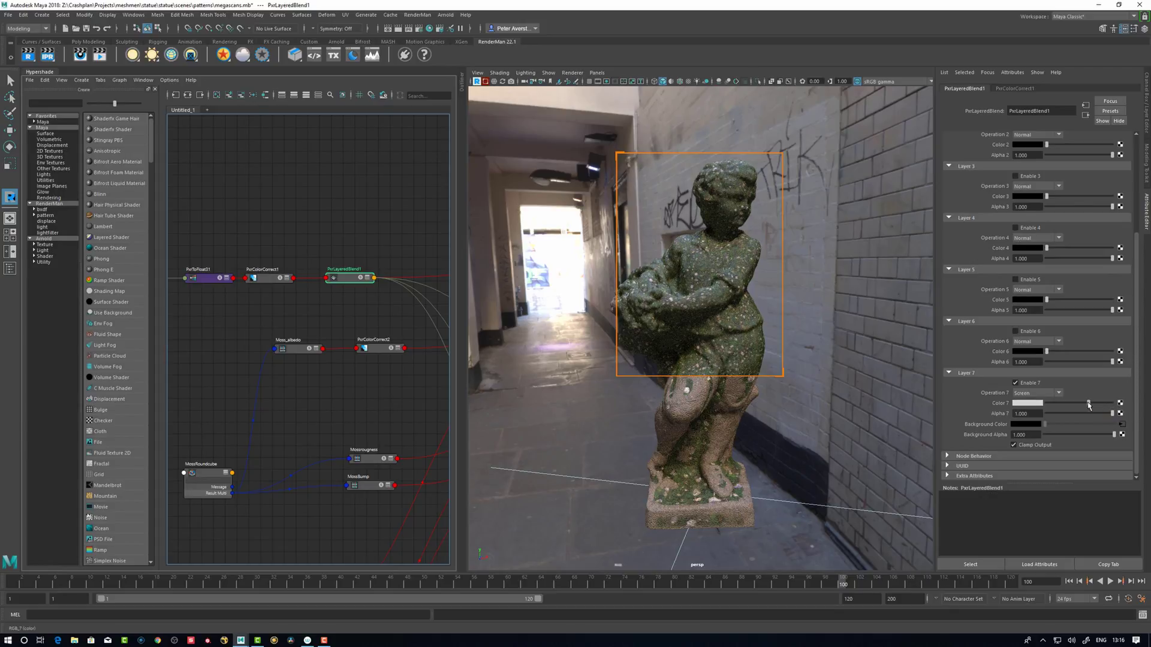
left_click(1044, 405)
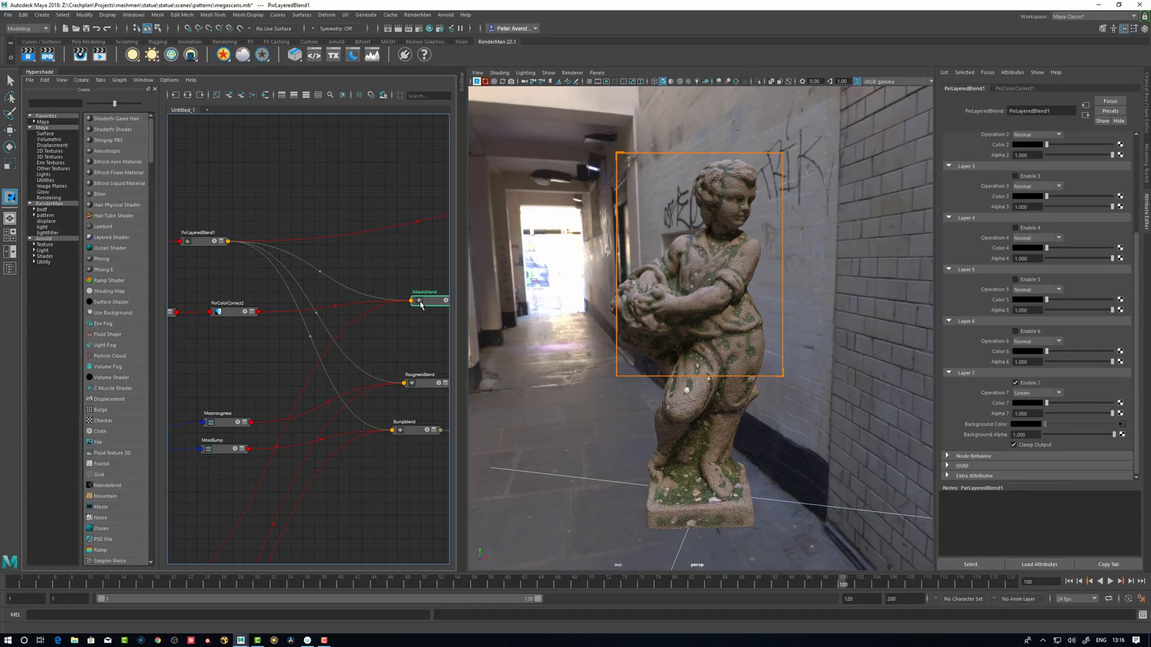
Step: Preview the Albedoblend output on the statue, and expand its node to examine all input and output connections
left_click_drag(421, 305, 400, 311)
mouse_move(379, 344)
middle_mouse_down("alt")
mouse_move(362, 342)
mouse_move(378, 337)
middle_mouse_up("alt")
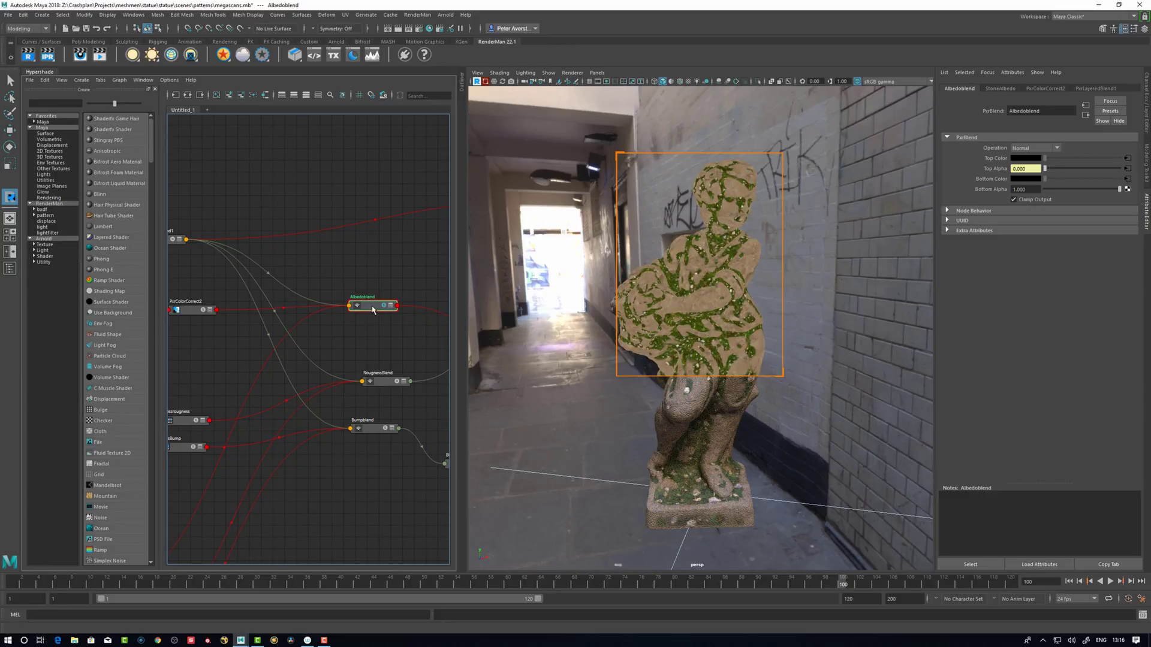
key("3")
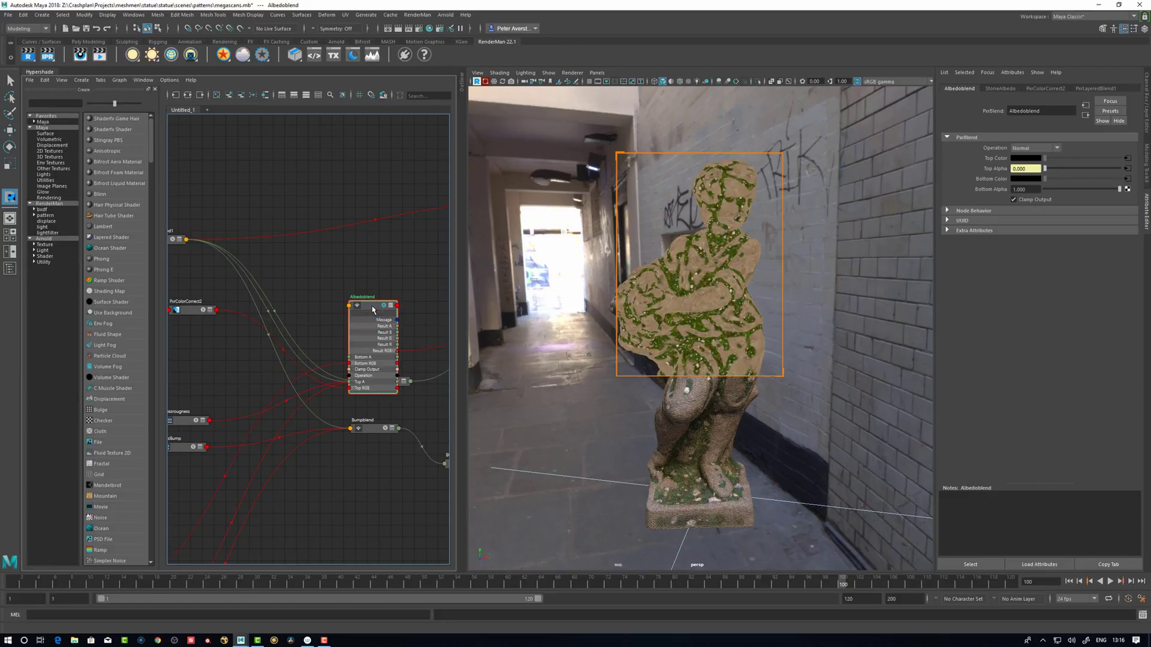
middle_click_drag(336, 360, 375, 341, "alt")
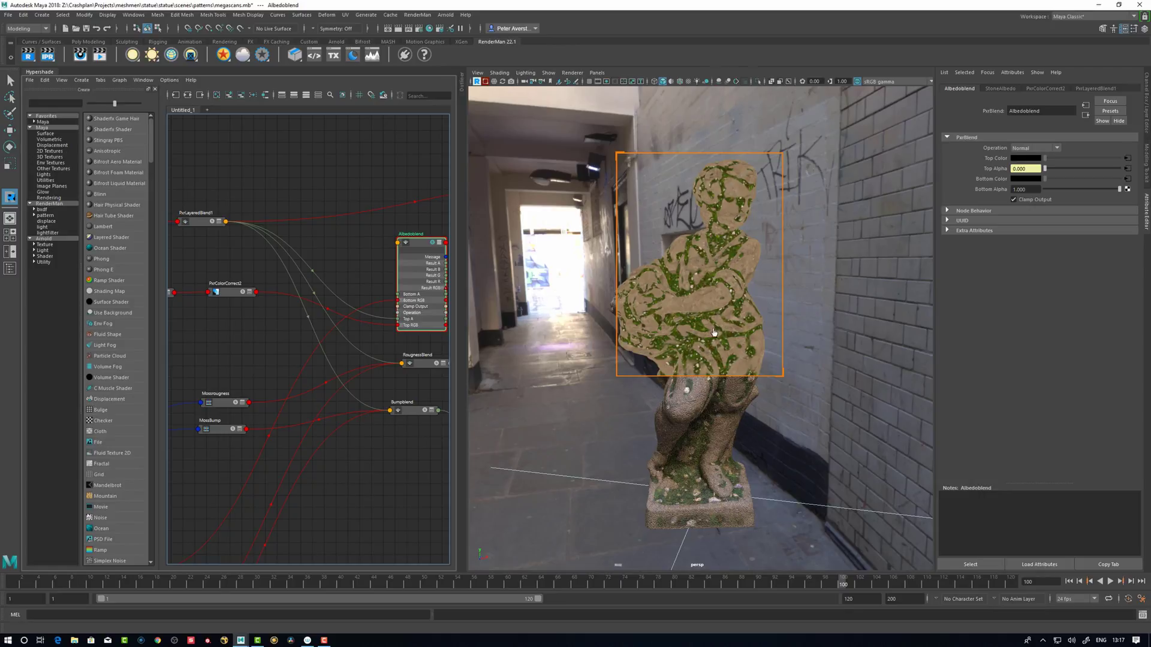
middle_click_drag(408, 342, 376, 347, "alt")
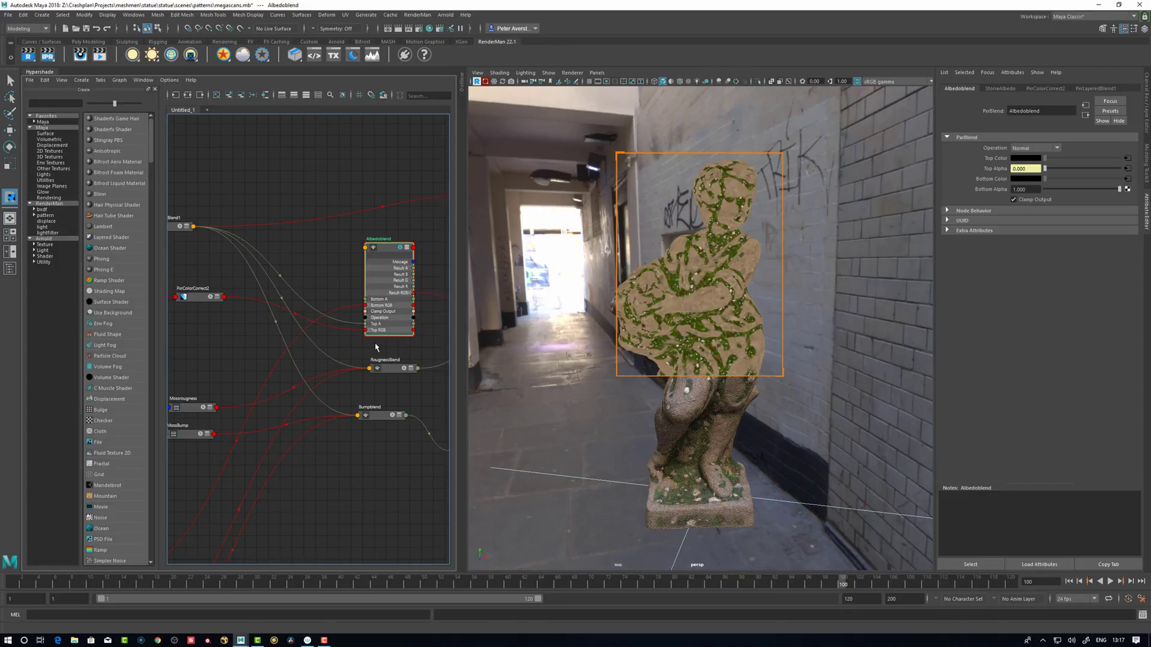
Step: Preview the moss color from PxrColorCorrect2 alone on the statue, and switch the preview back to Albedoblend
left_click(211, 299)
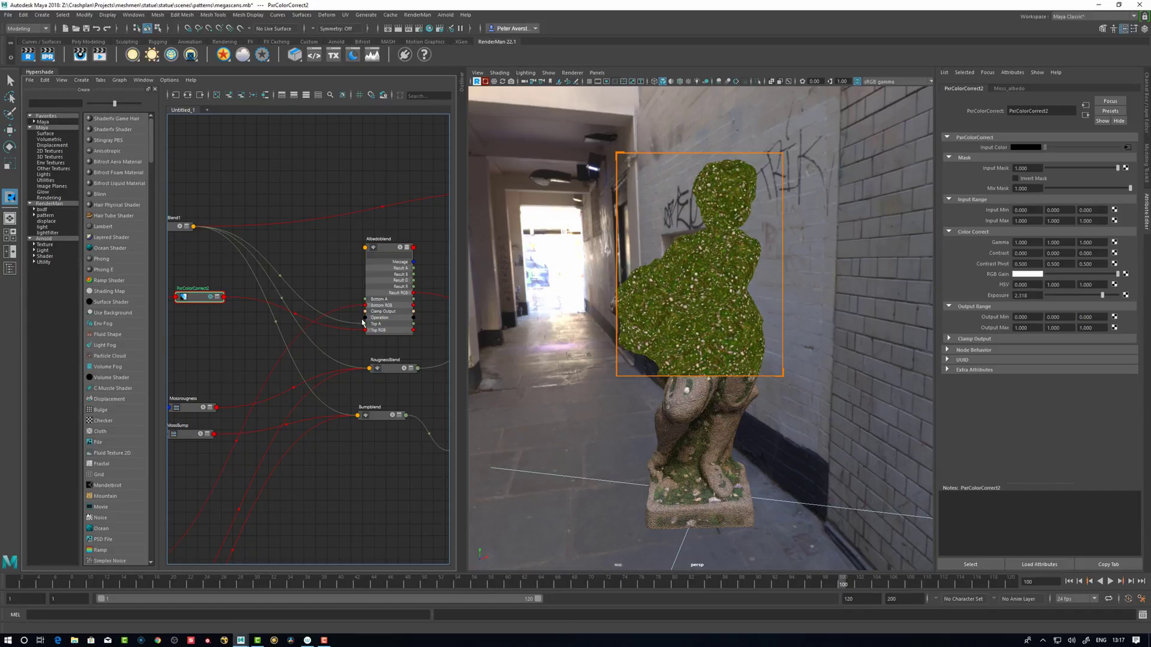
left_click(401, 250)
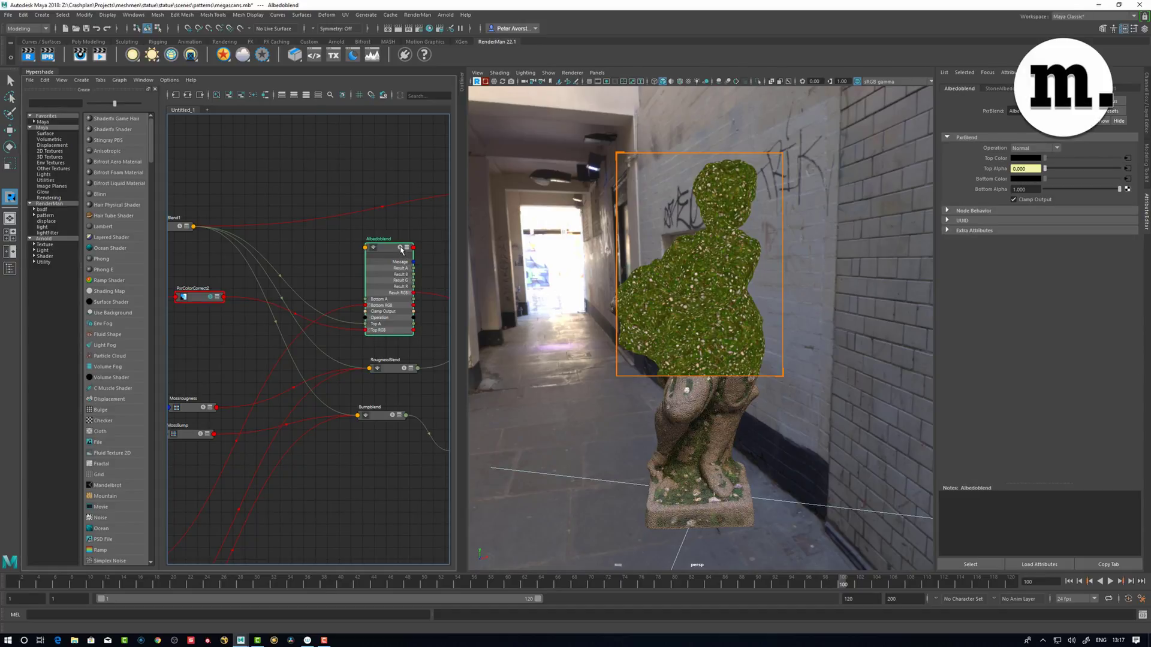
left_click(400, 248)
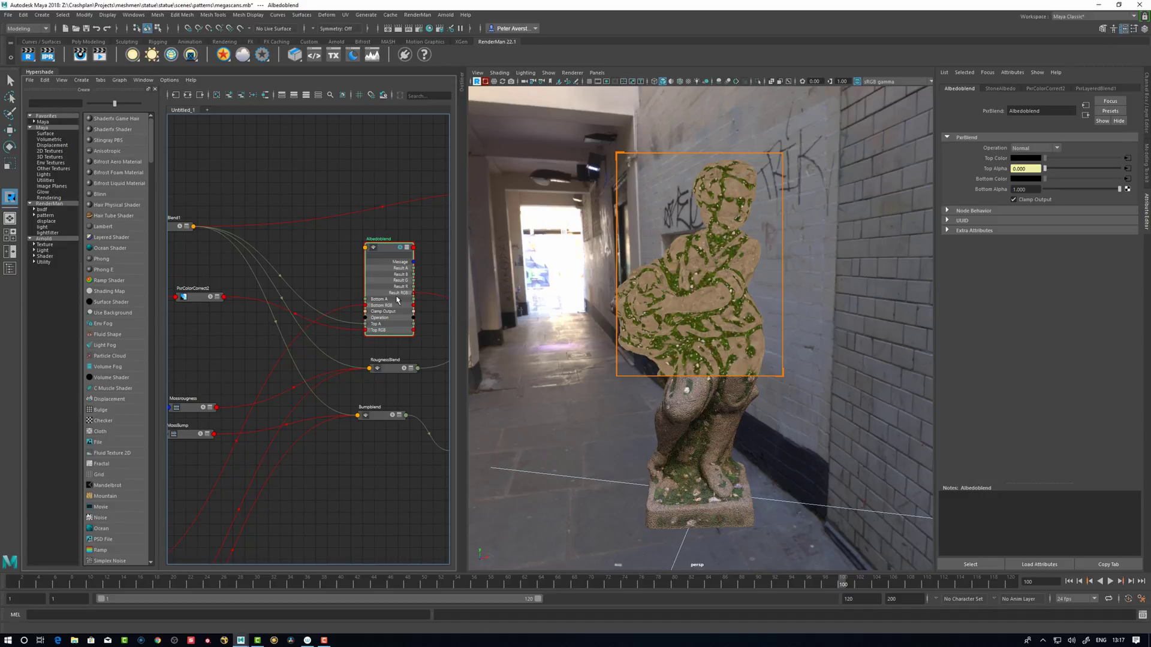
Step: Preview the RoughnessBlend and Bumpblend outputs on the statue, and return to the full shaded render
left_click(405, 370)
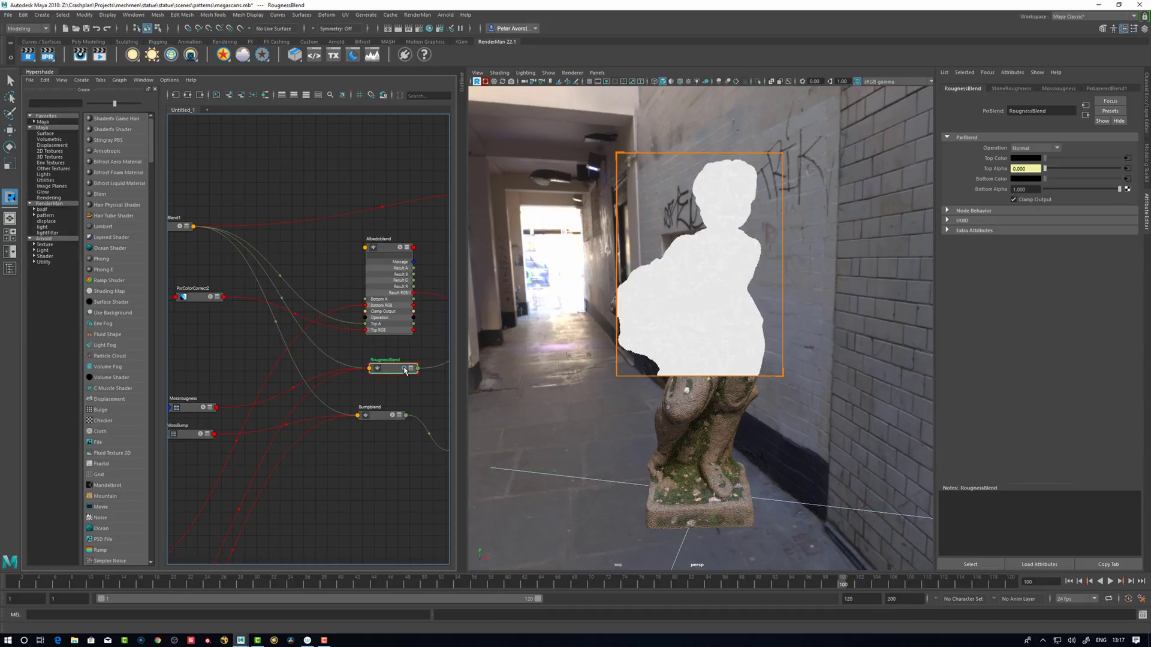
left_click(392, 416)
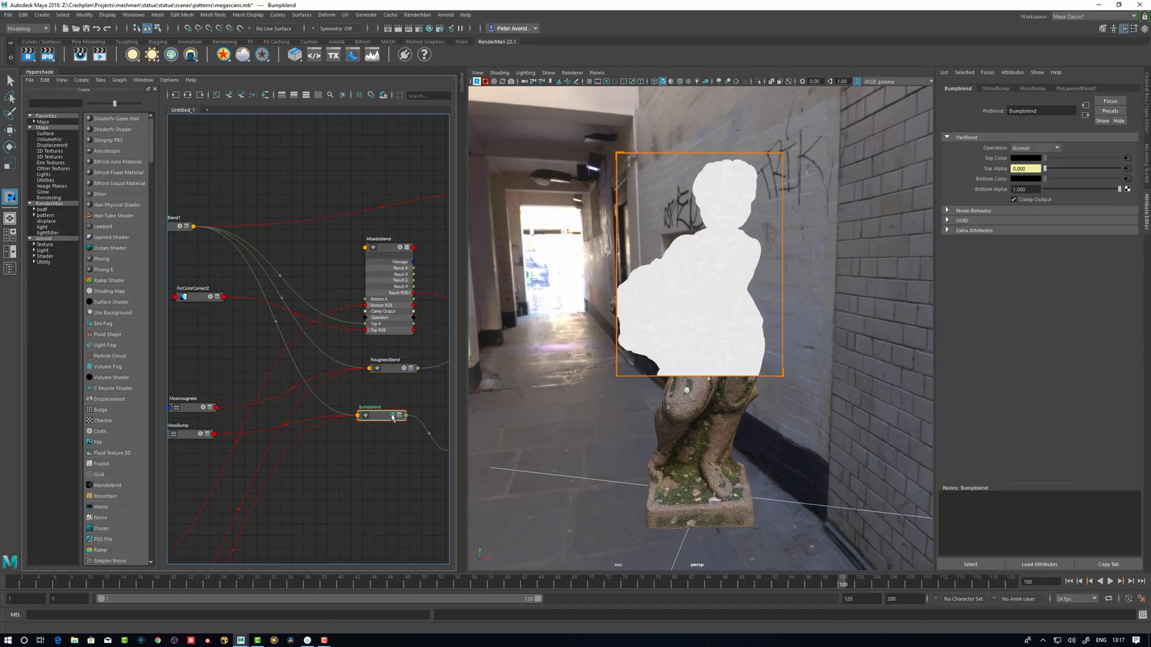
left_click_drag(380, 417, 388, 422)
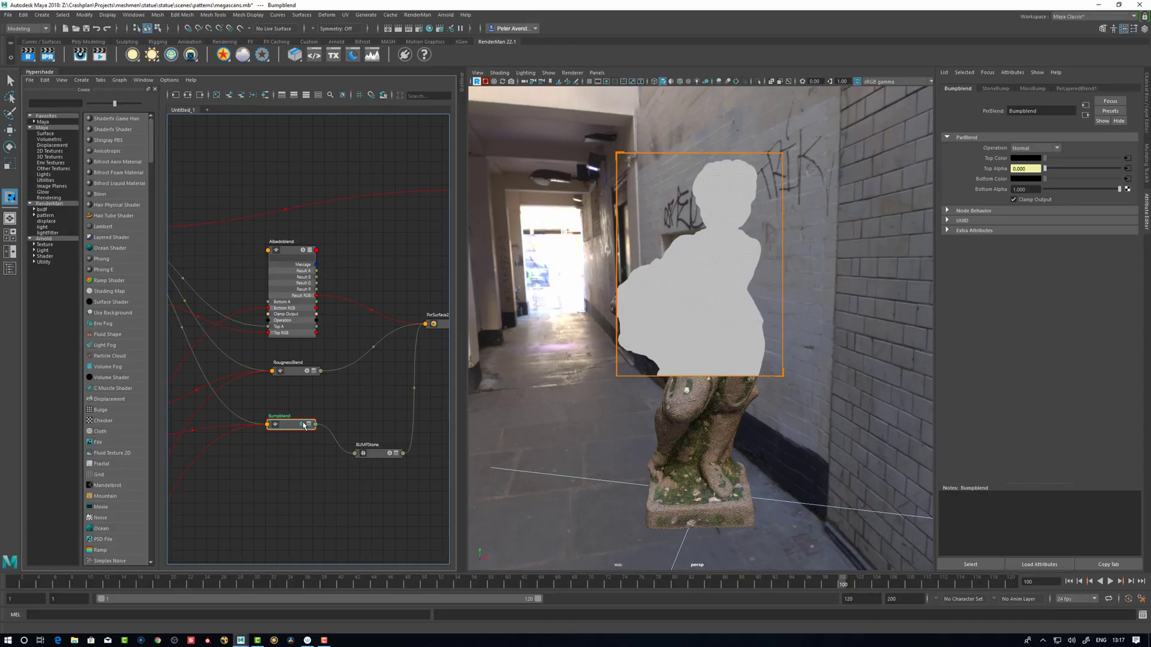
left_click(303, 425)
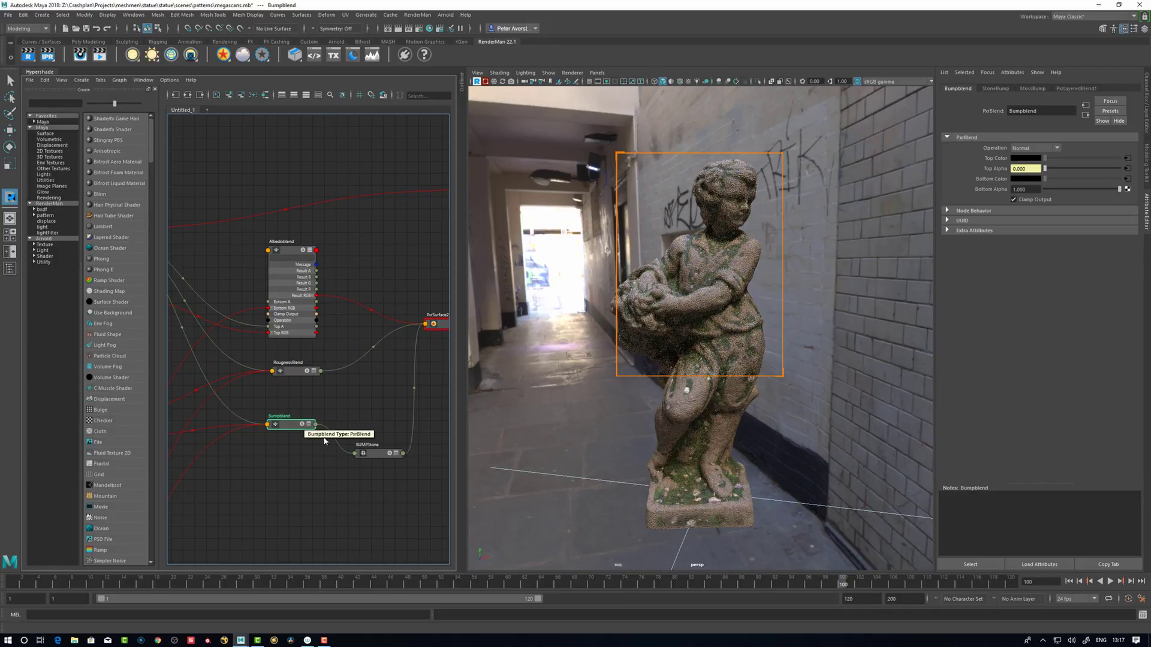
Step: Move the Mossrougness texture node slightly farther above MossBump, and show its attributes
middle_click_drag(261, 484, 380, 466, "alt")
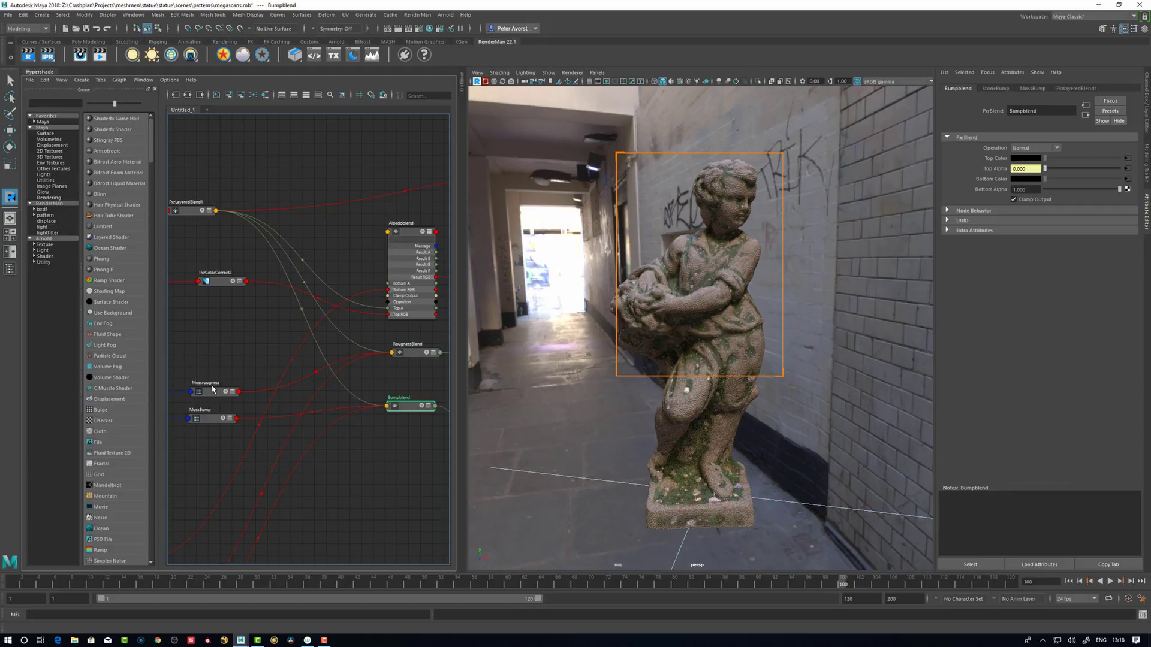
left_click_drag(211, 391, 213, 386)
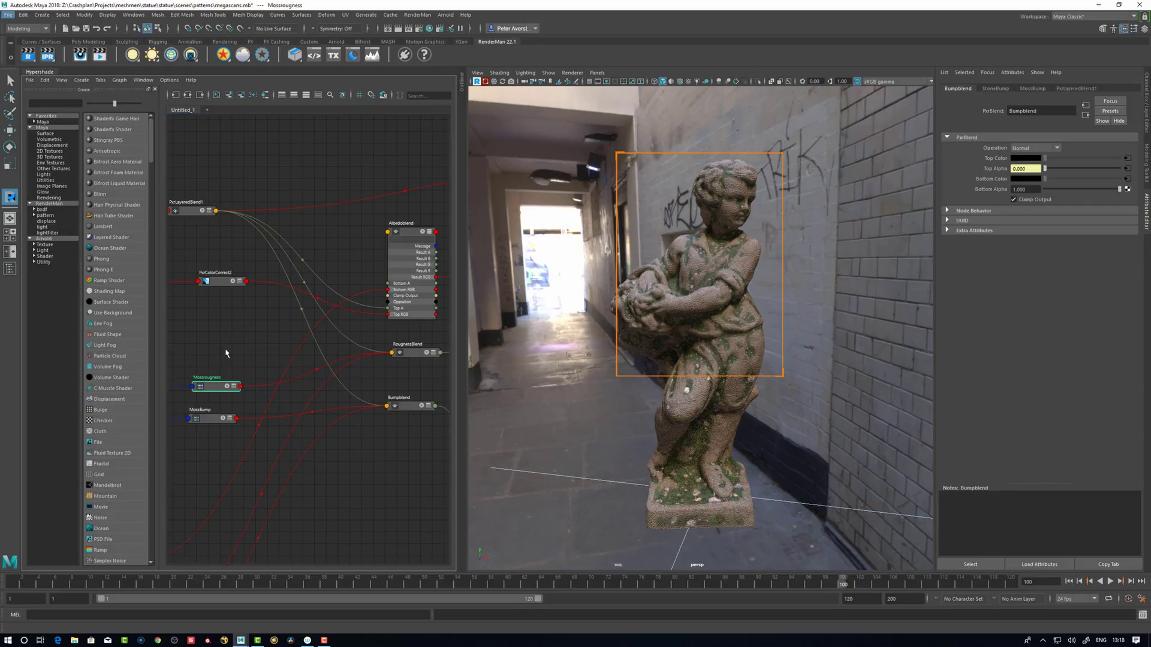
middle_click_drag(268, 347, 299, 341, "alt")
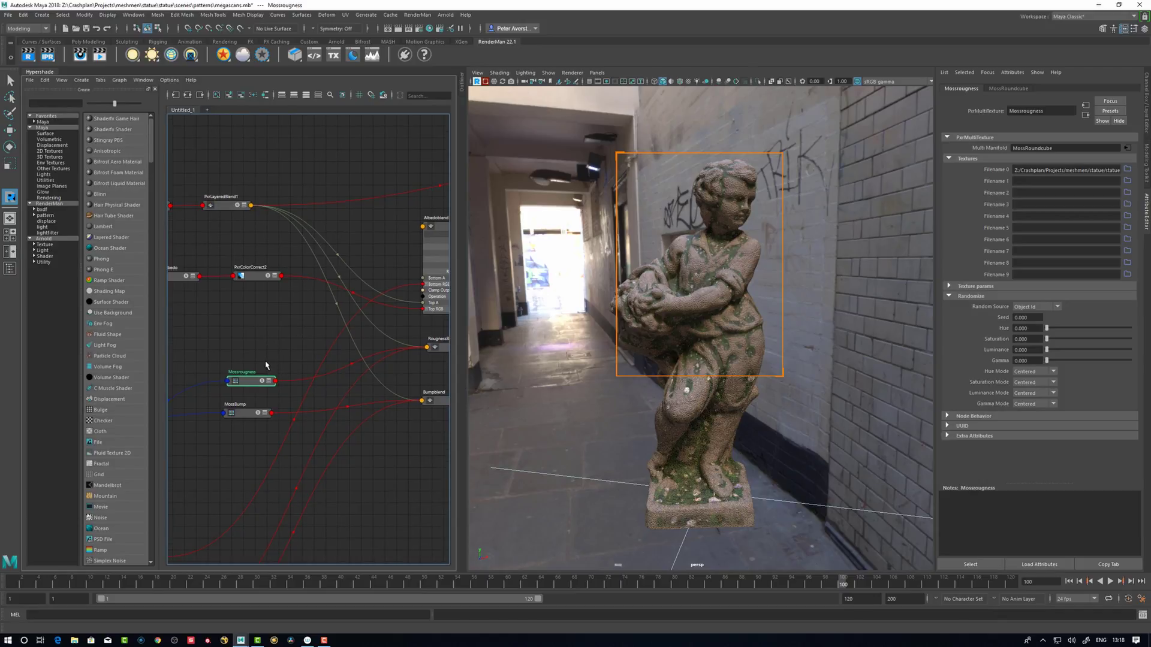